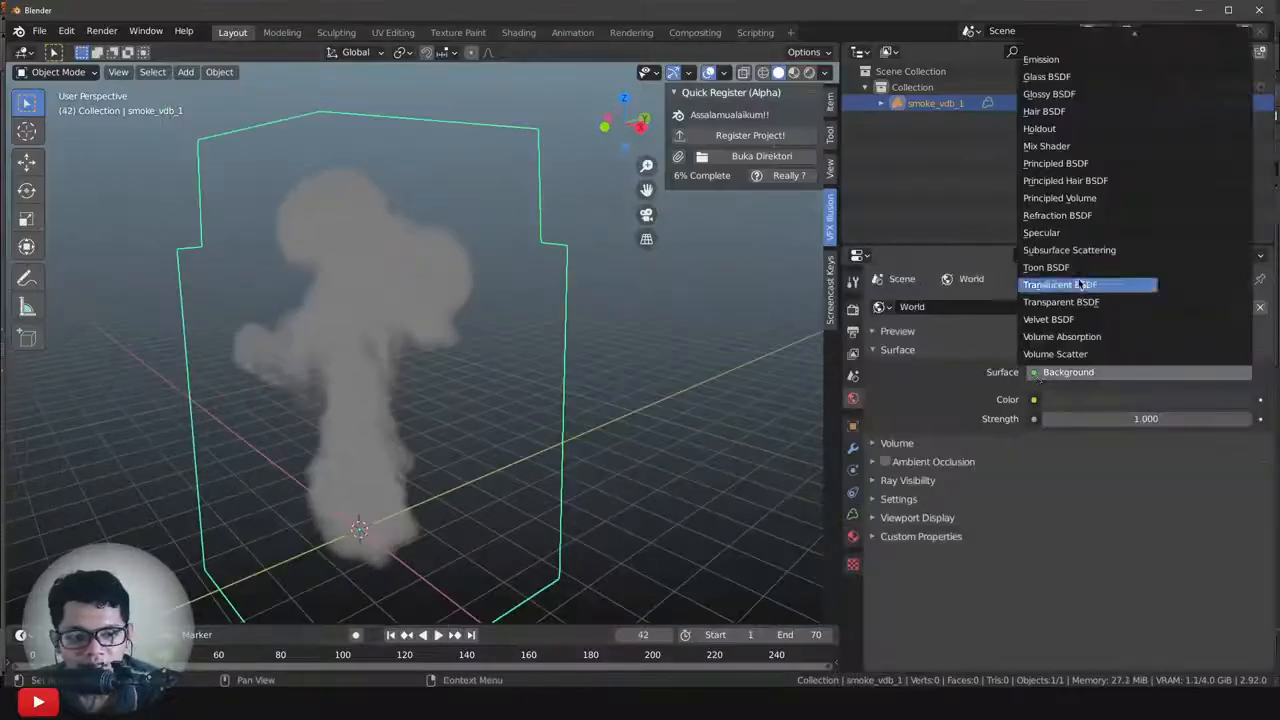
# Light the world with the outdoor field image and open the volume material settings of smoke_vdb_1.
pyautogui.click(1080, 292)
pyautogui.click(1181, 418)
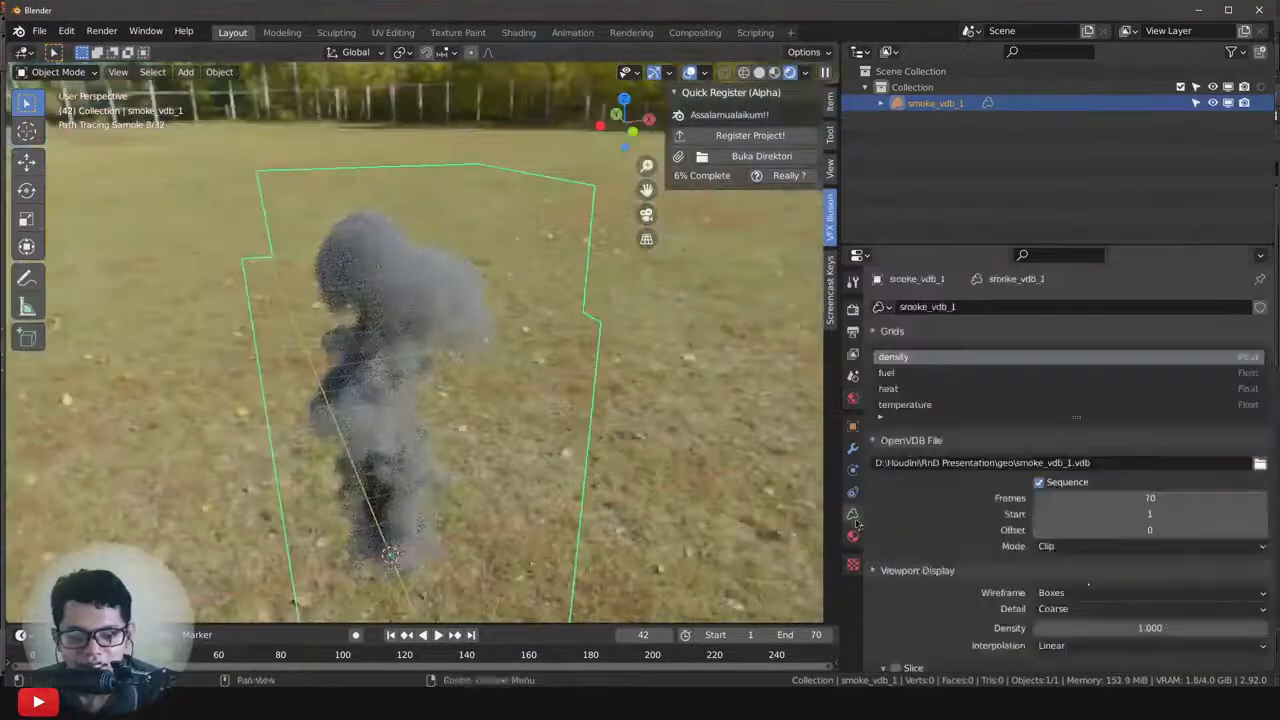
pyautogui.click(853, 536)
pyautogui.click(897, 420)
pyautogui.scroll(-3, 1117, 473)
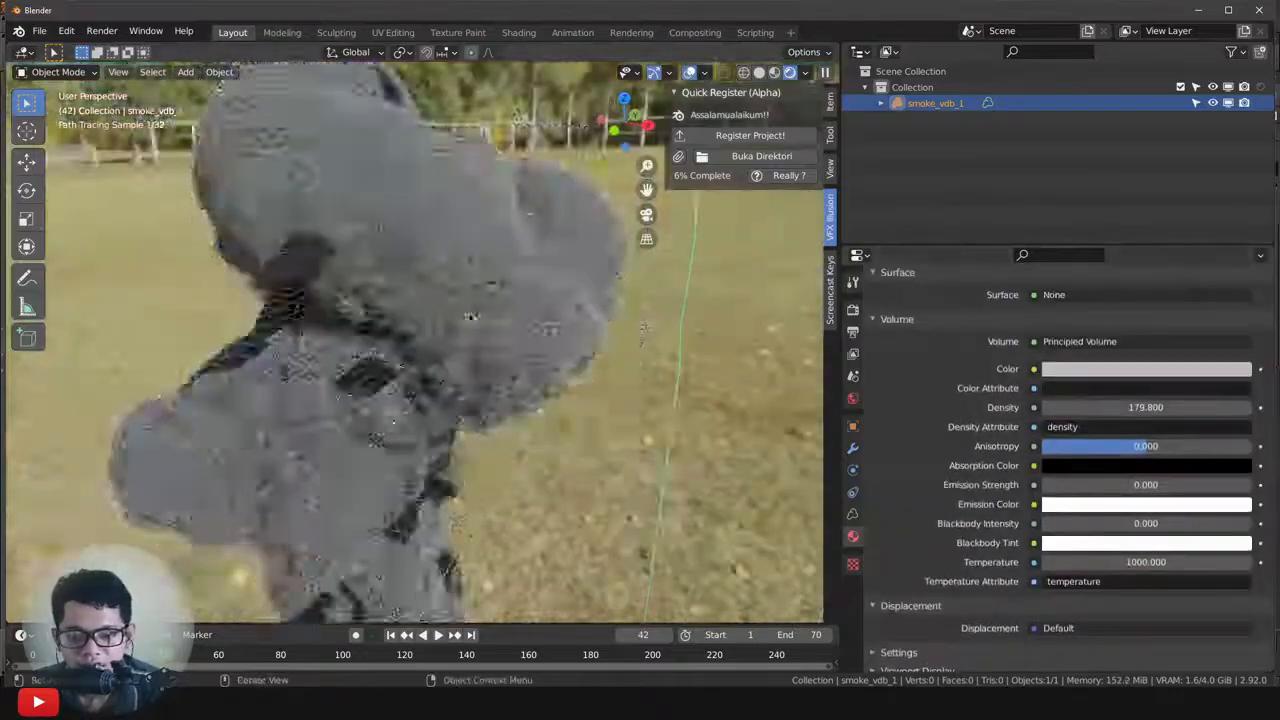
# Switch to the browser and look through the SideFX homepage's featured stories, customer reels and gallery.
pyautogui.moveTo(296, 296); pyautogui.dragTo(560, 296)
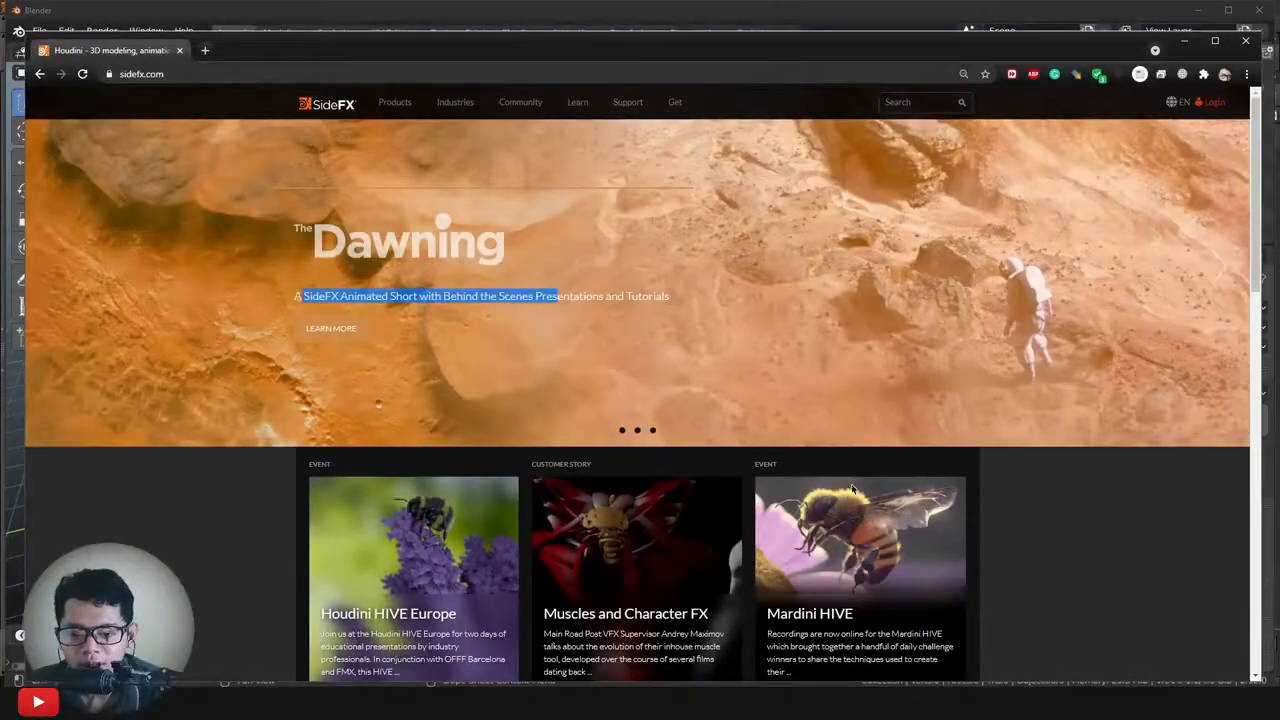
pyautogui.scroll(-3, 997, 531)
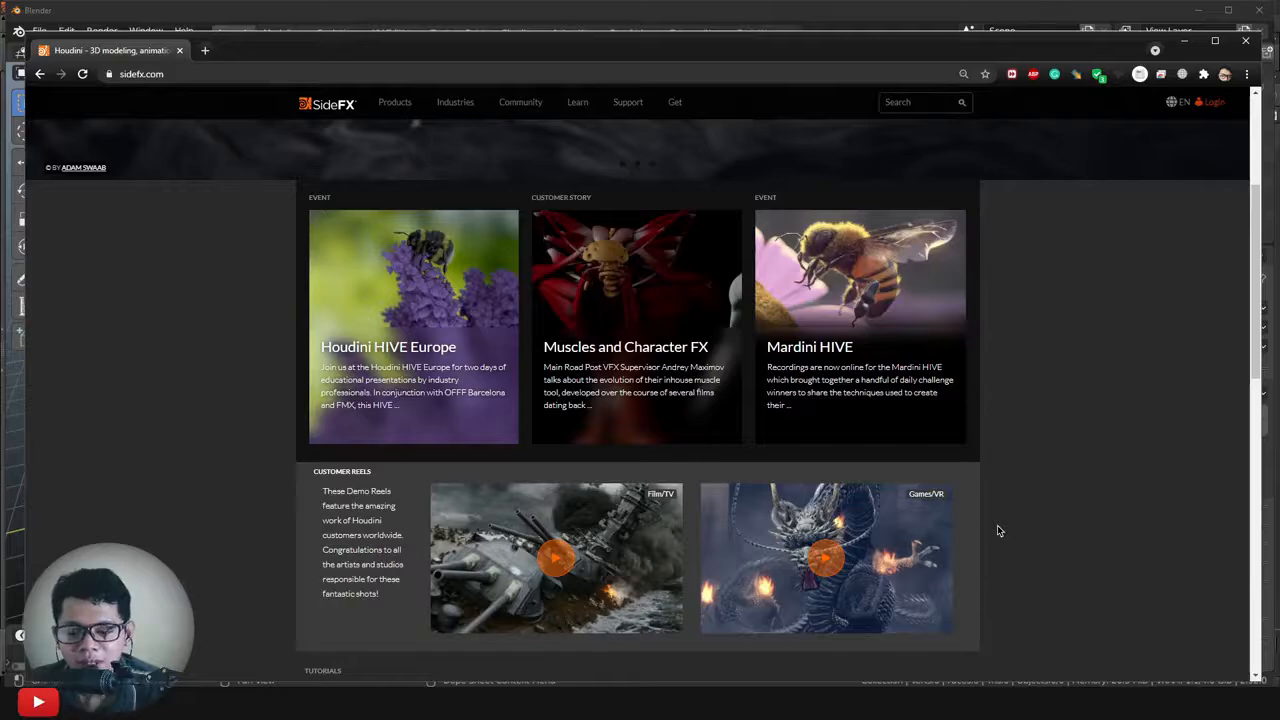
pyautogui.scroll(-1, 997, 531)
pyautogui.scroll(1, 997, 531)
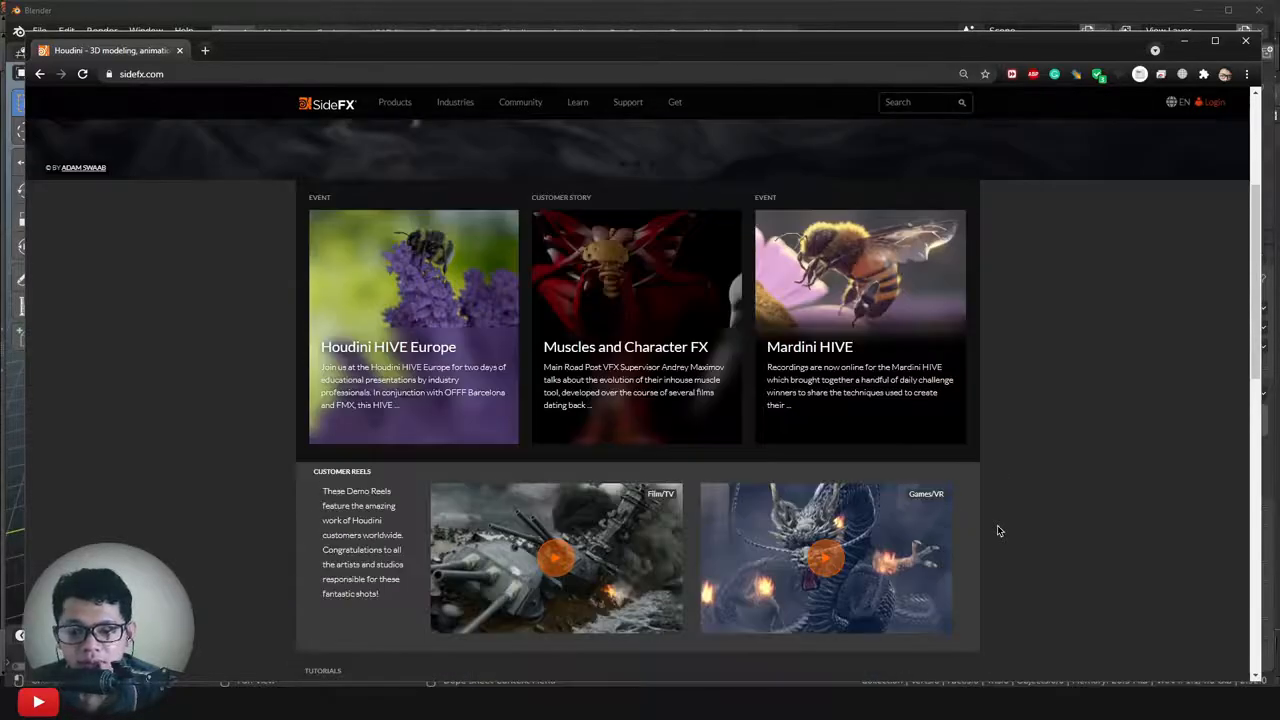
pyautogui.scroll(3, 997, 531)
pyautogui.scroll(-3, 997, 531)
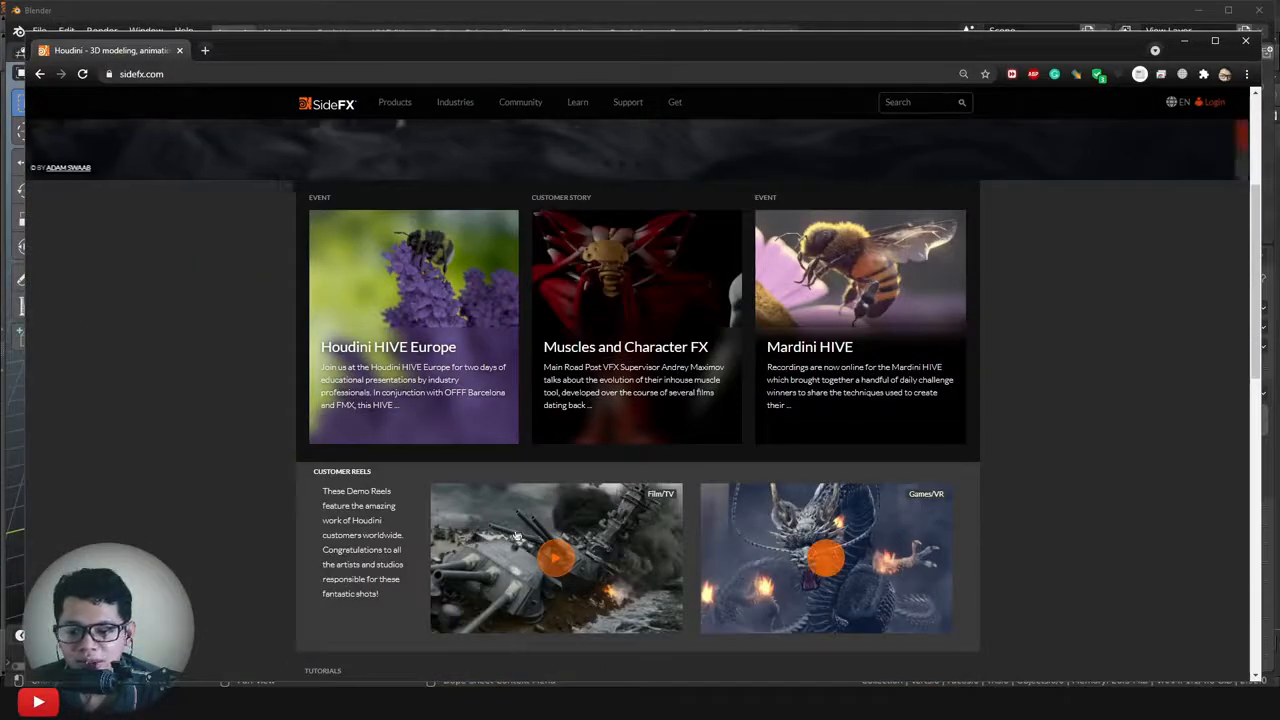
pyautogui.scroll(-2, 997, 528)
pyautogui.scroll(-6, 683, 511)
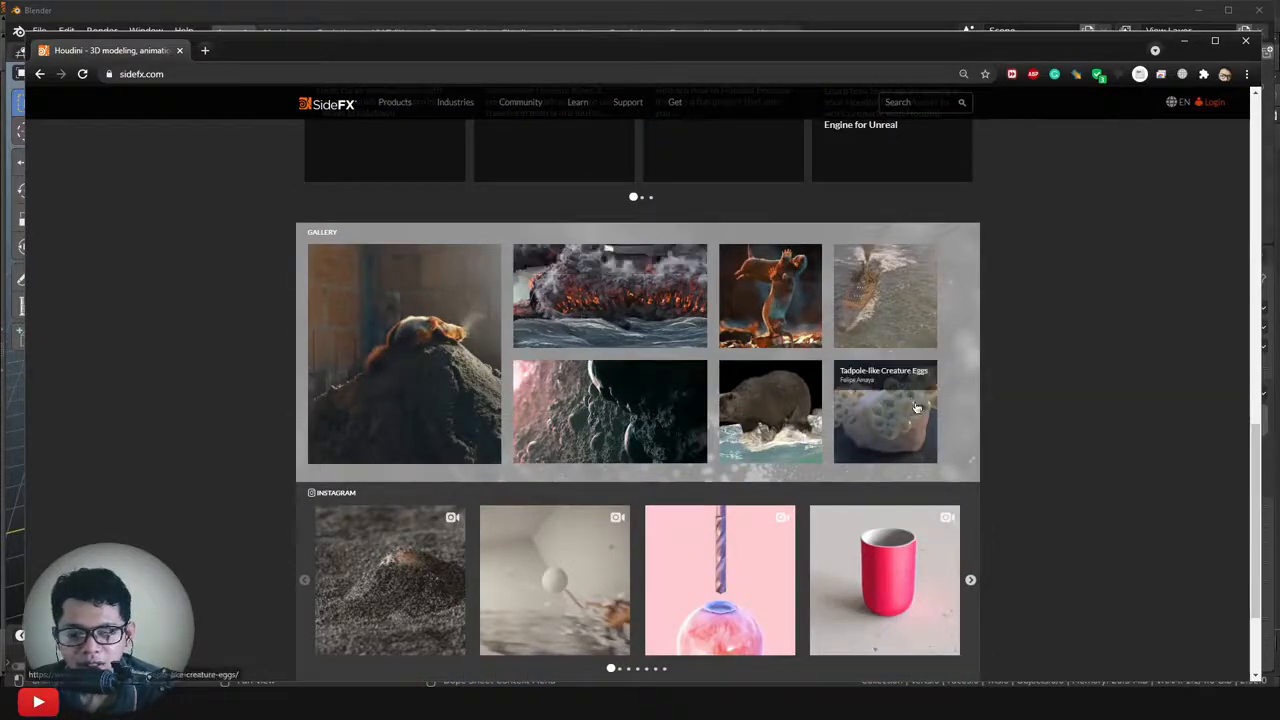
pyautogui.scroll(-2, 743, 486)
pyautogui.scroll(2, 681, 365)
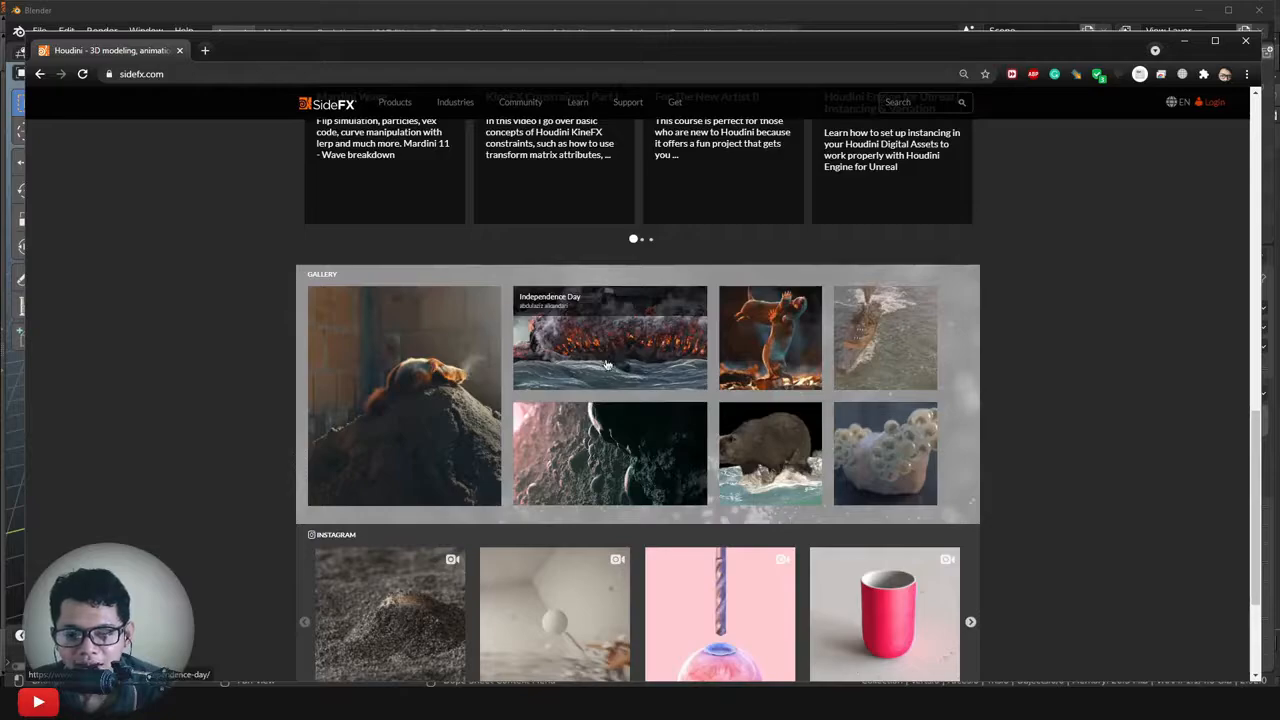
pyautogui.scroll(10, 606, 365)
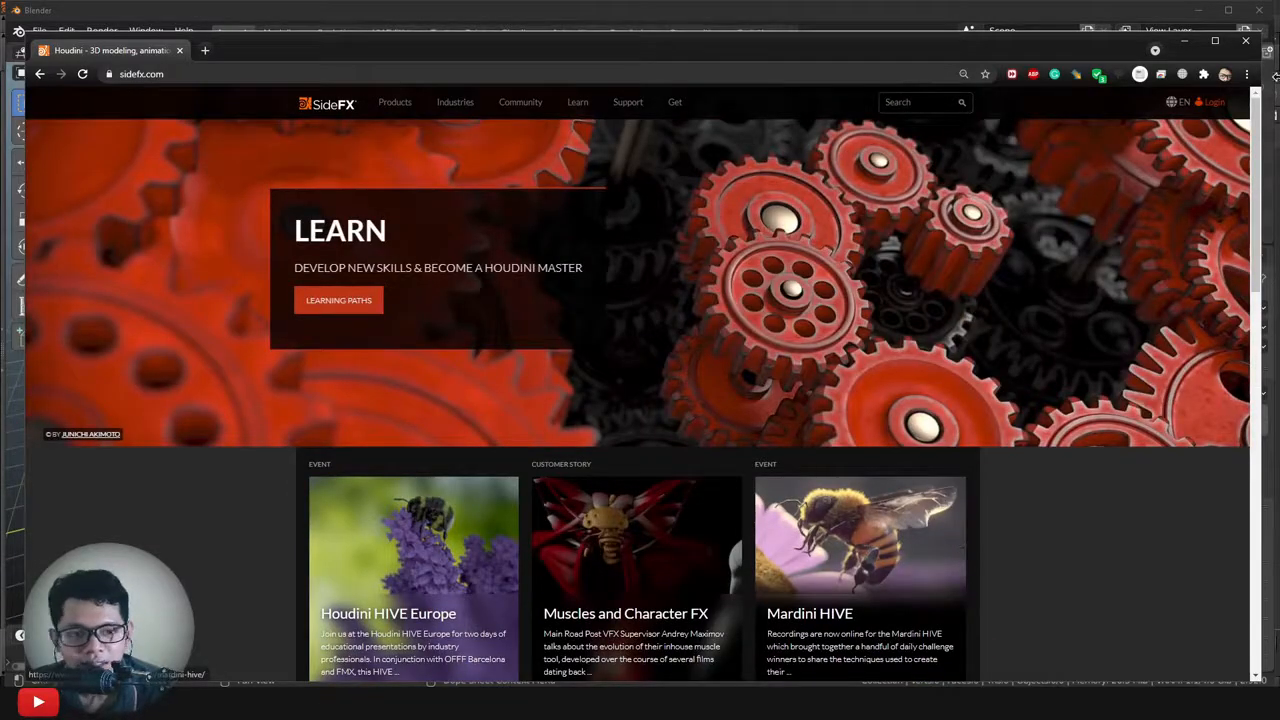
pyautogui.click(1184, 41)
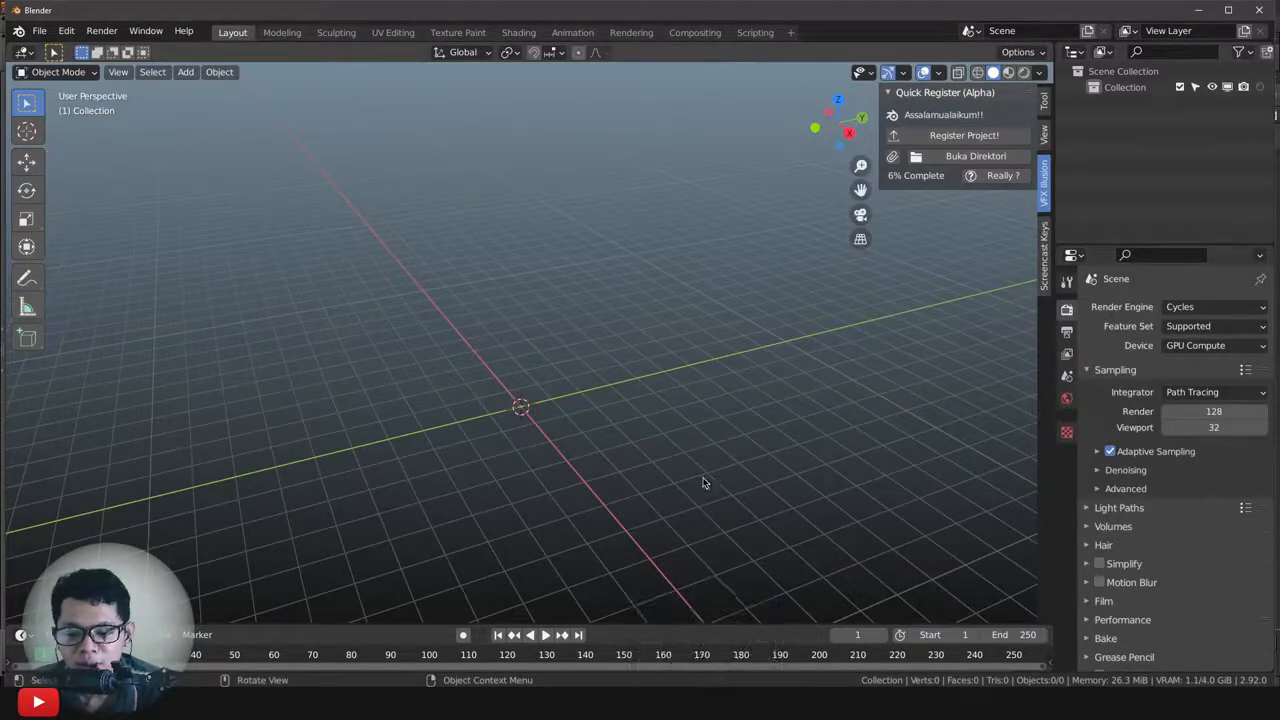
pyautogui.hotkey('alt', 'Tab')
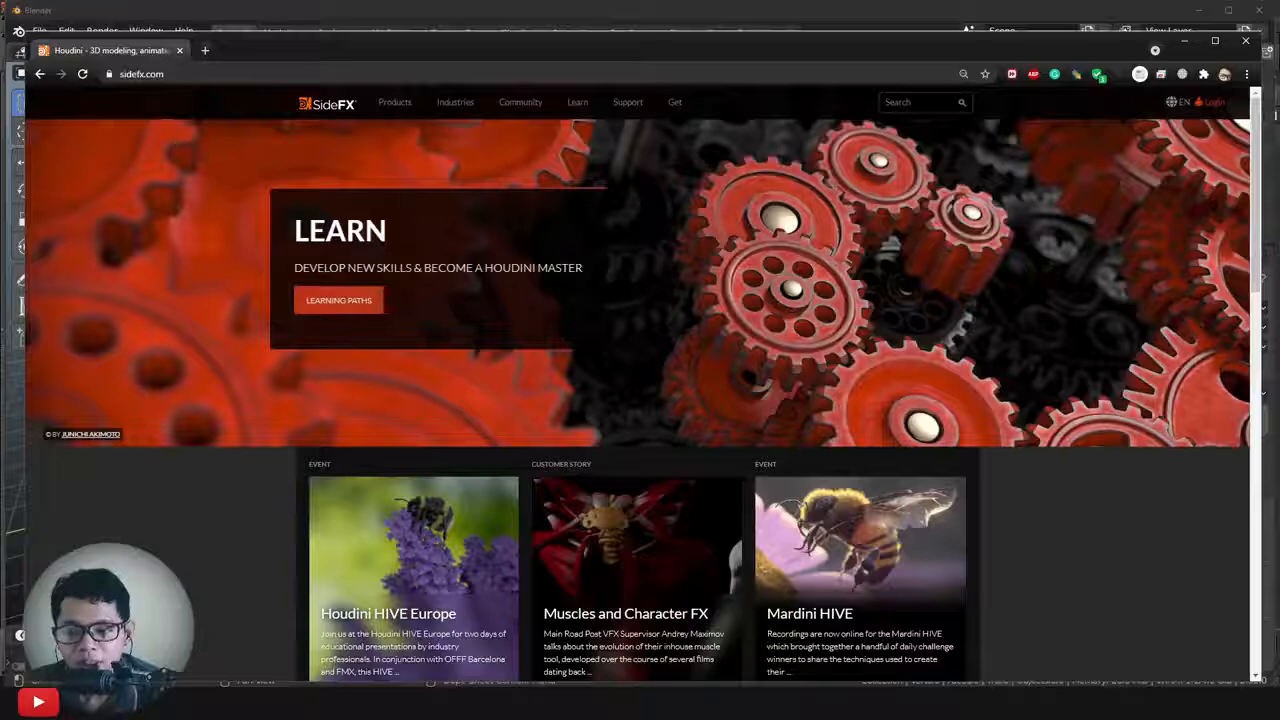
# Open the Download page of the SideFX site and review its login and registration forms.
pyautogui.moveTo(383, 110)
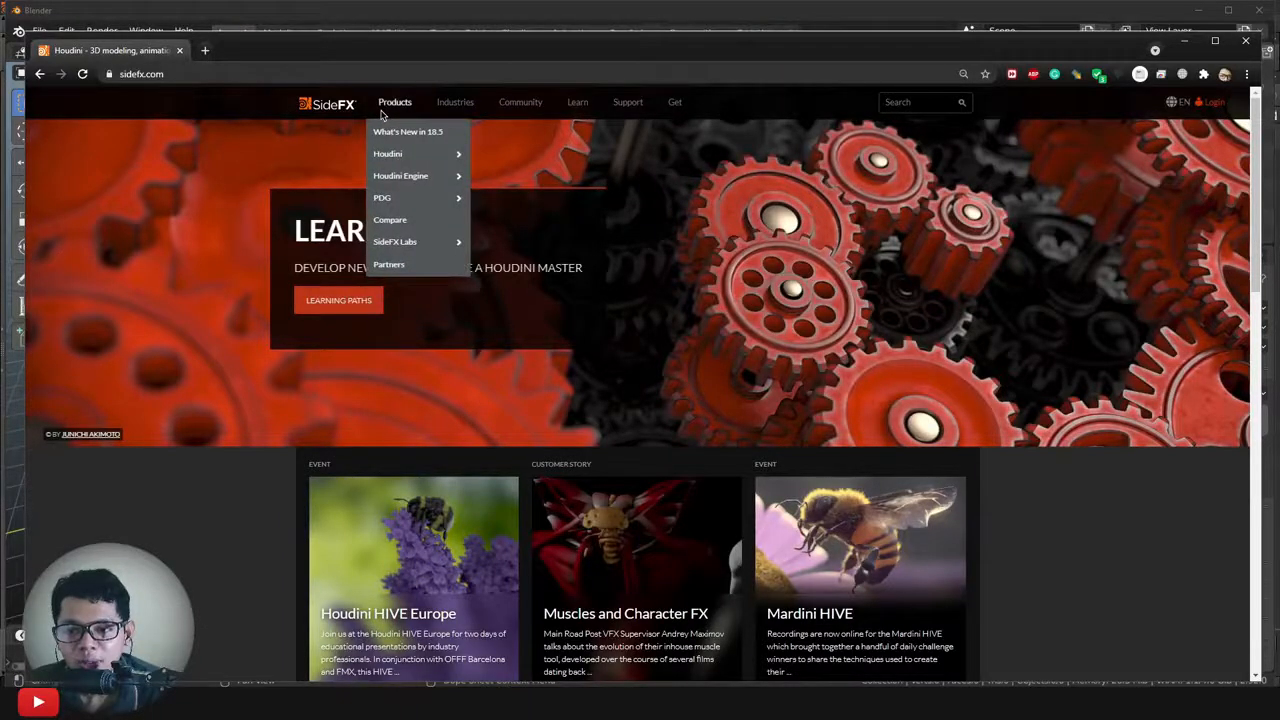
pyautogui.moveTo(436, 157)
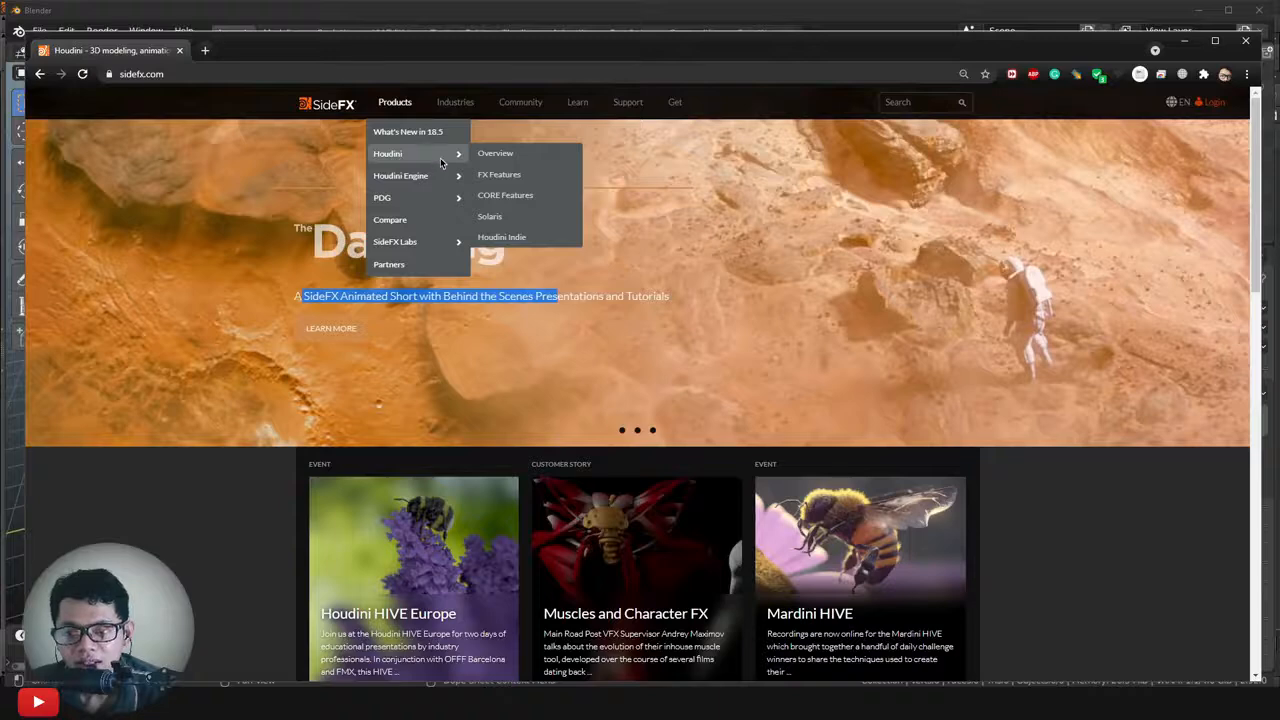
pyautogui.moveTo(665, 106)
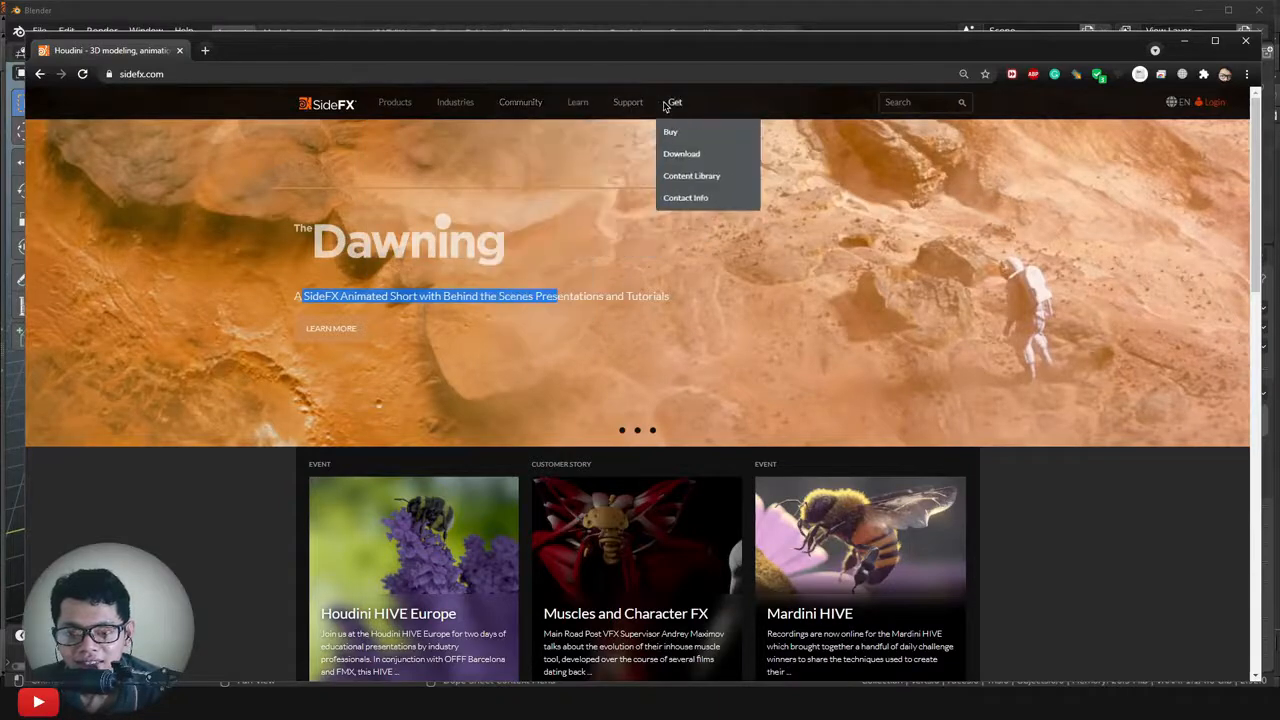
pyautogui.click(677, 158)
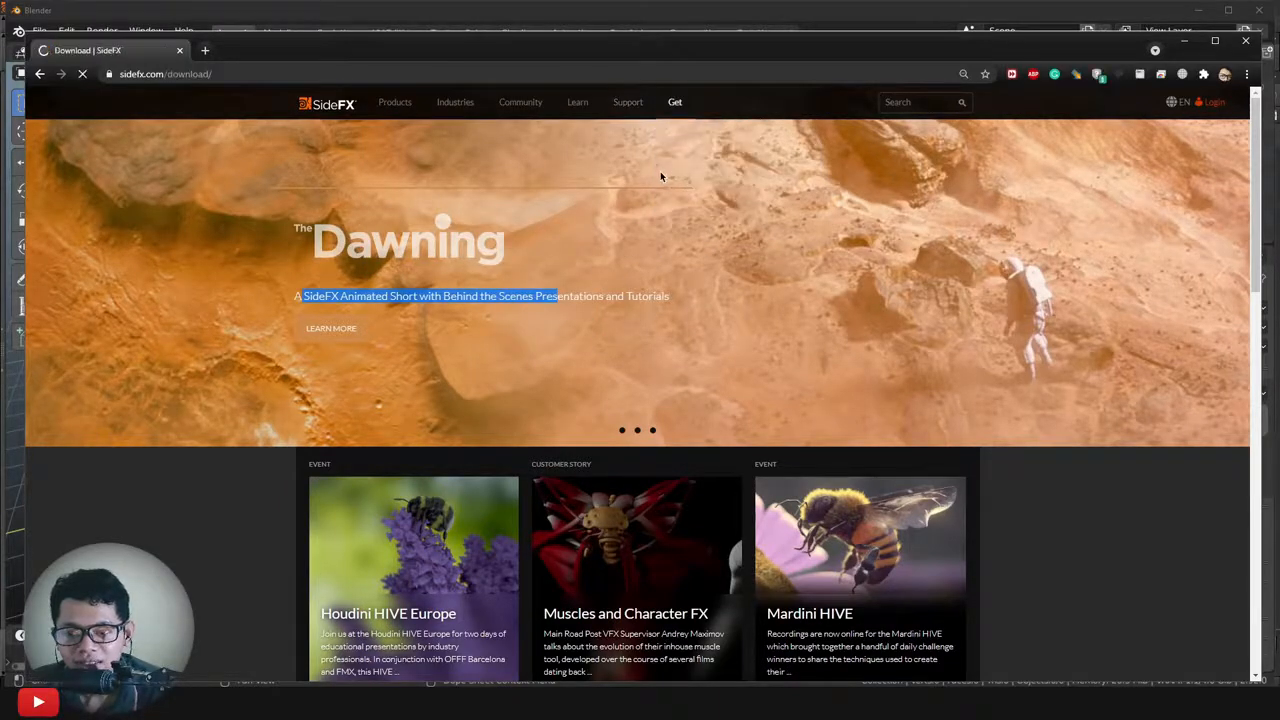
pyautogui.scroll(-3, 474, 531)
pyautogui.scroll(2, 626, 400)
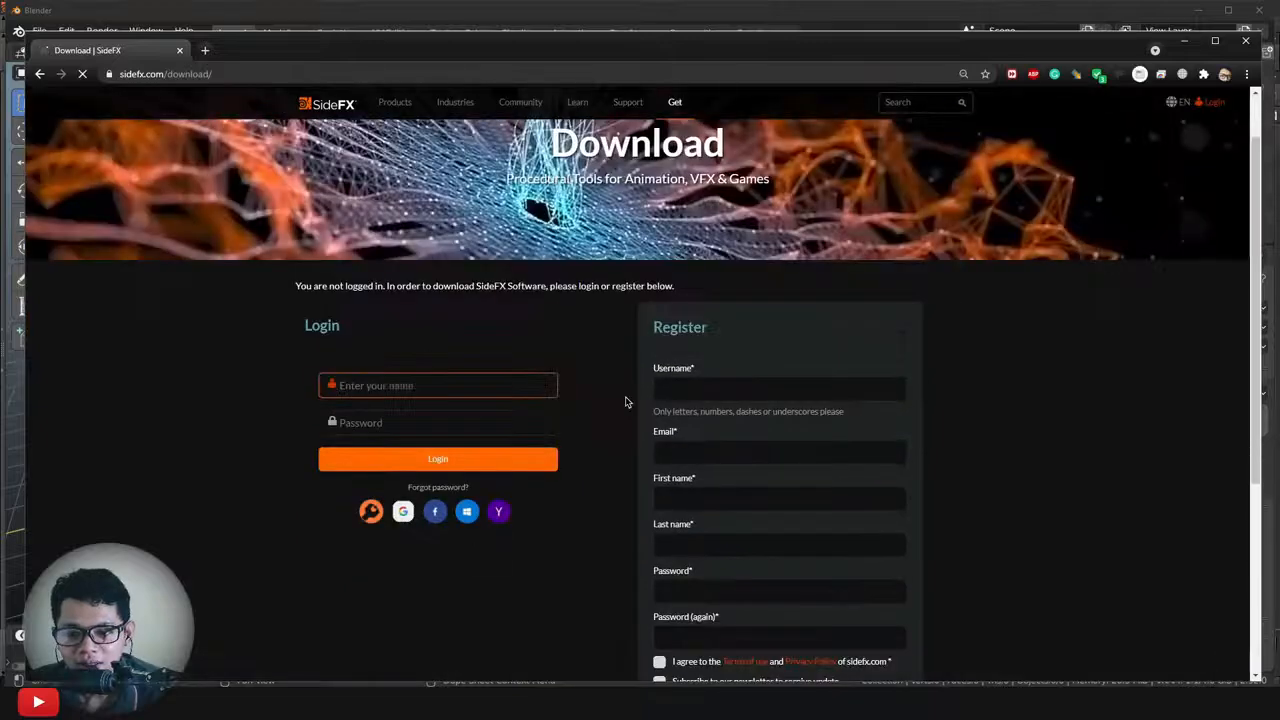
# Switch to Houdini and place a Geometry object in the empty object network.
pyautogui.click(1184, 44)
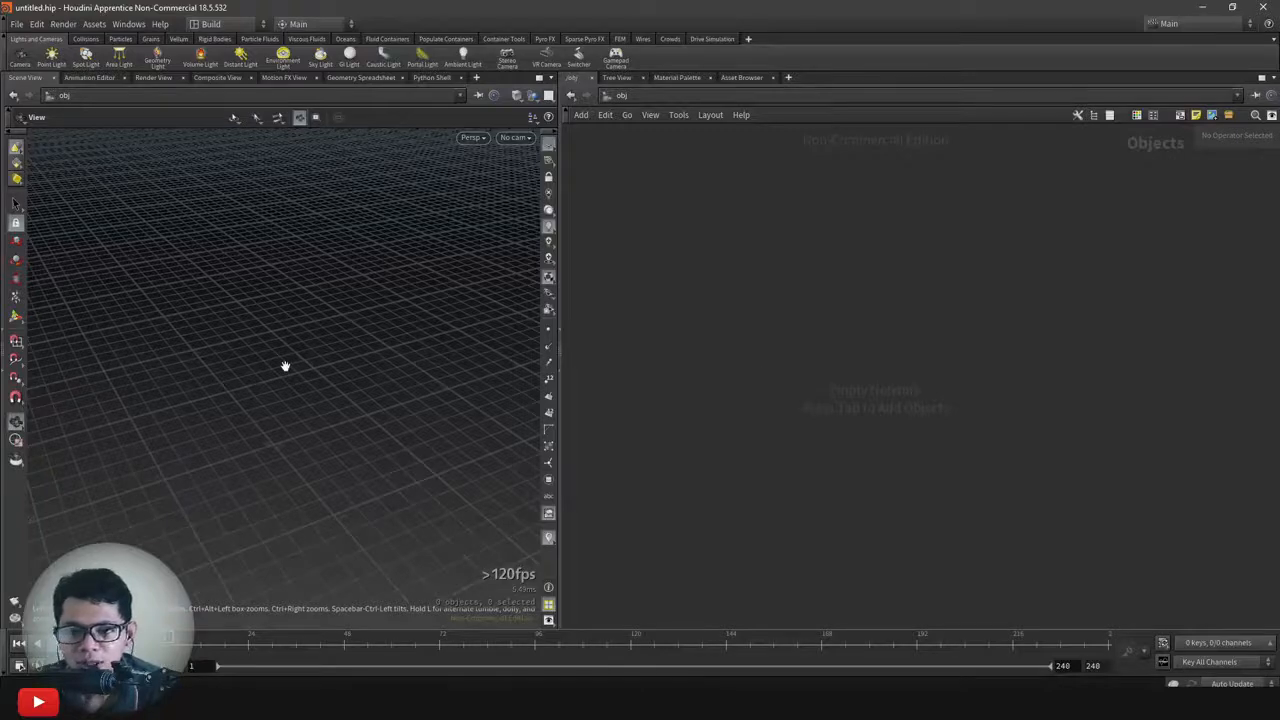
pyautogui.press('Tab')
pyautogui.write('ge')
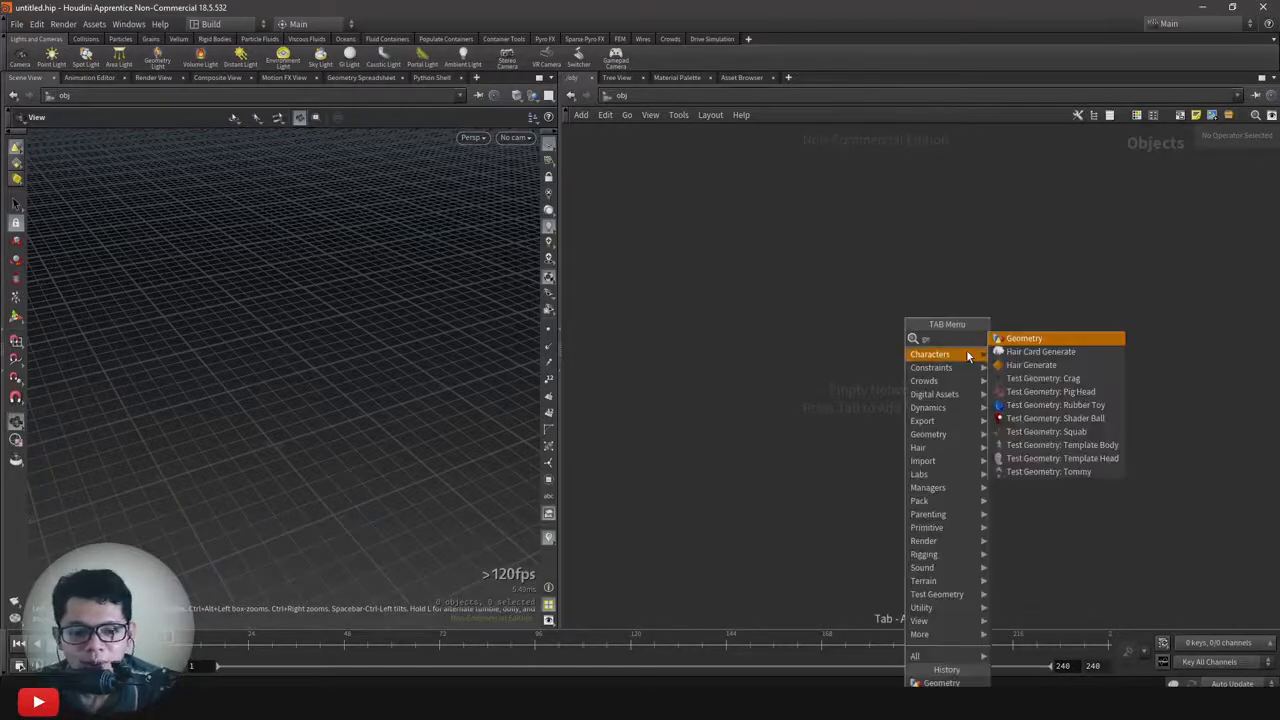
pyautogui.click(1027, 338)
pyautogui.click(818, 348)
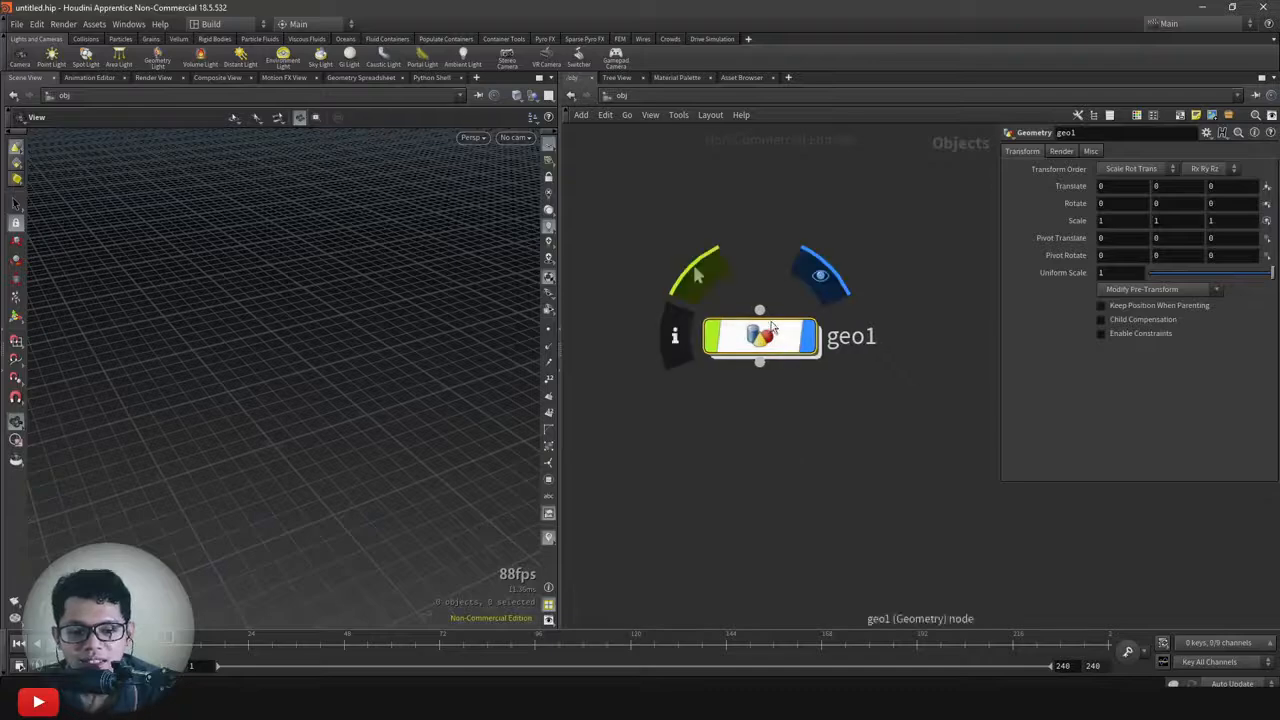
# Add a Rubber Toy test geometry inside the geo1 object.
pyautogui.doubleClick(760, 334)
pyautogui.press('Tab')
pyautogui.write('tes')
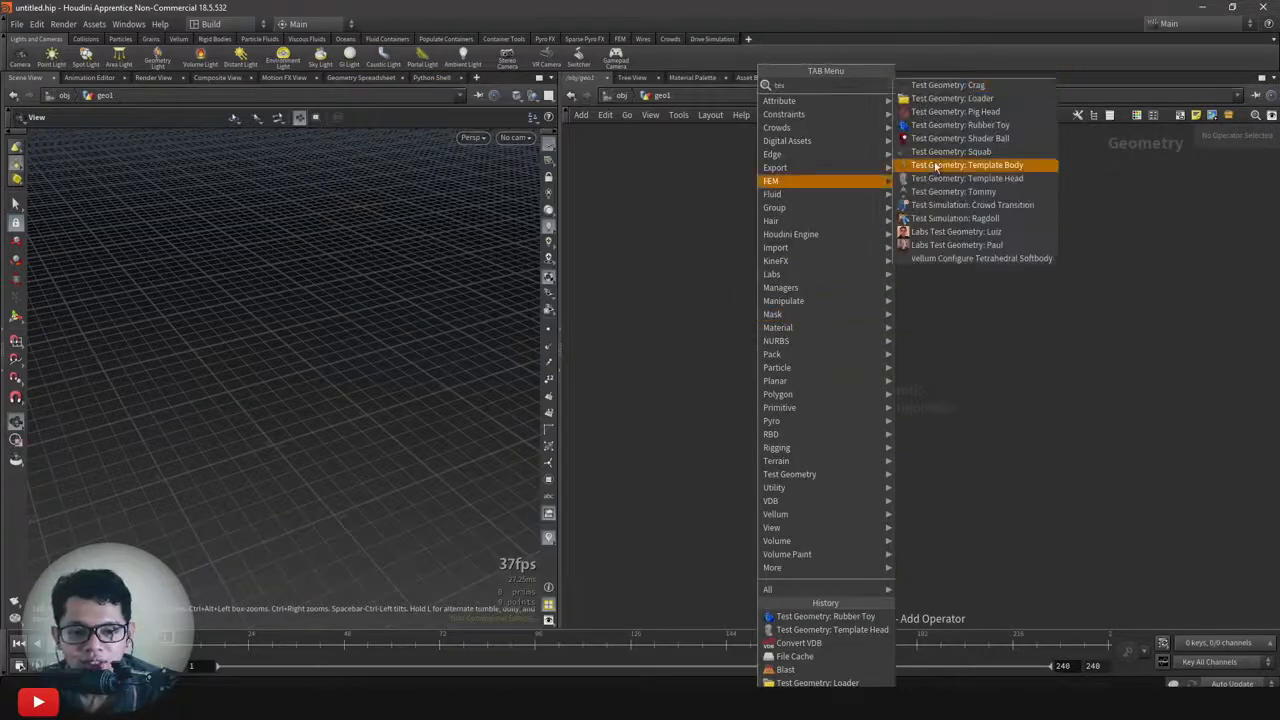
pyautogui.click(962, 130)
pyautogui.click(786, 340)
pyautogui.moveTo(858, 462); pyautogui.dragTo(764, 273)
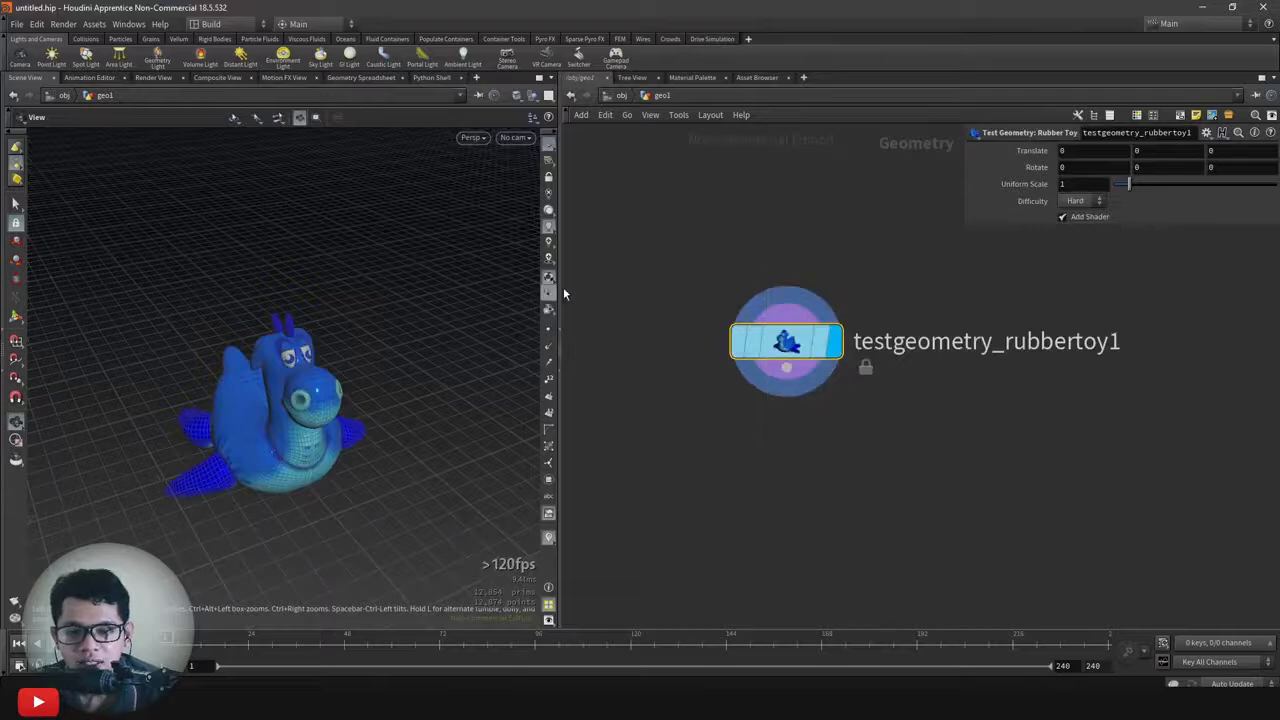
# Return to the object level and apply the Pyro FX Billowy Smoke tool to the rubber toy object.
pyautogui.click(610, 97)
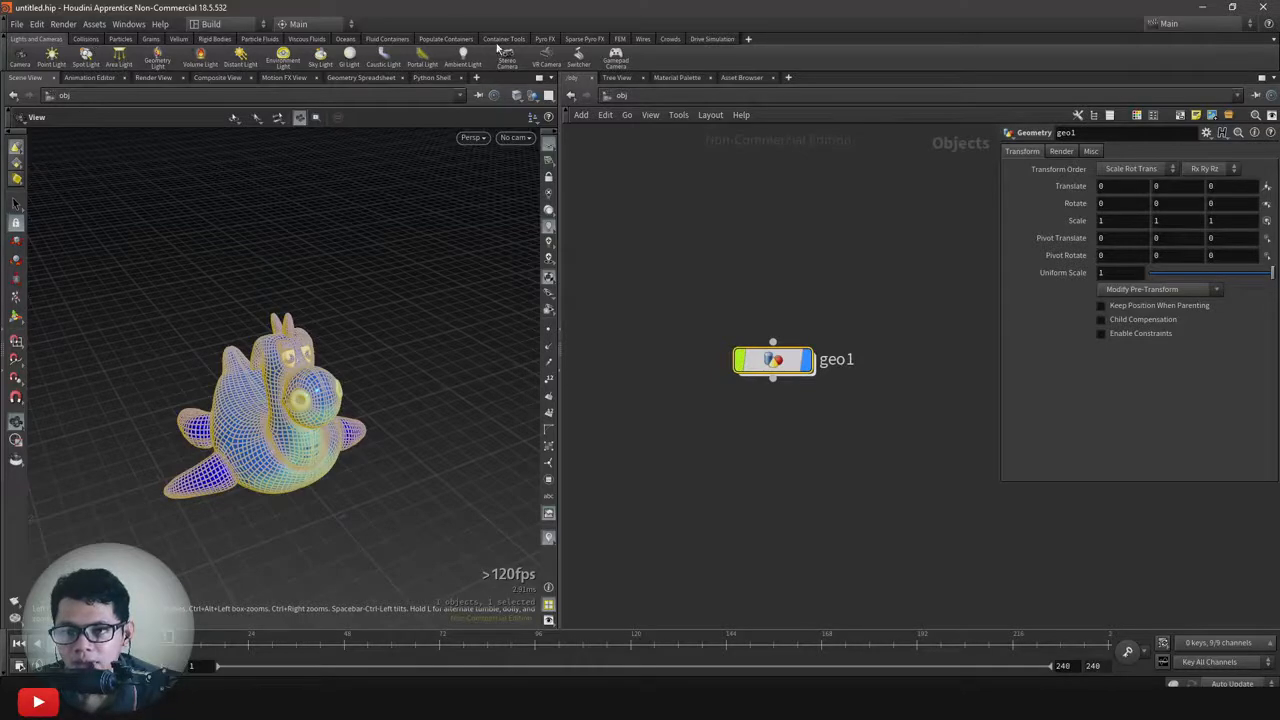
pyautogui.click(545, 38)
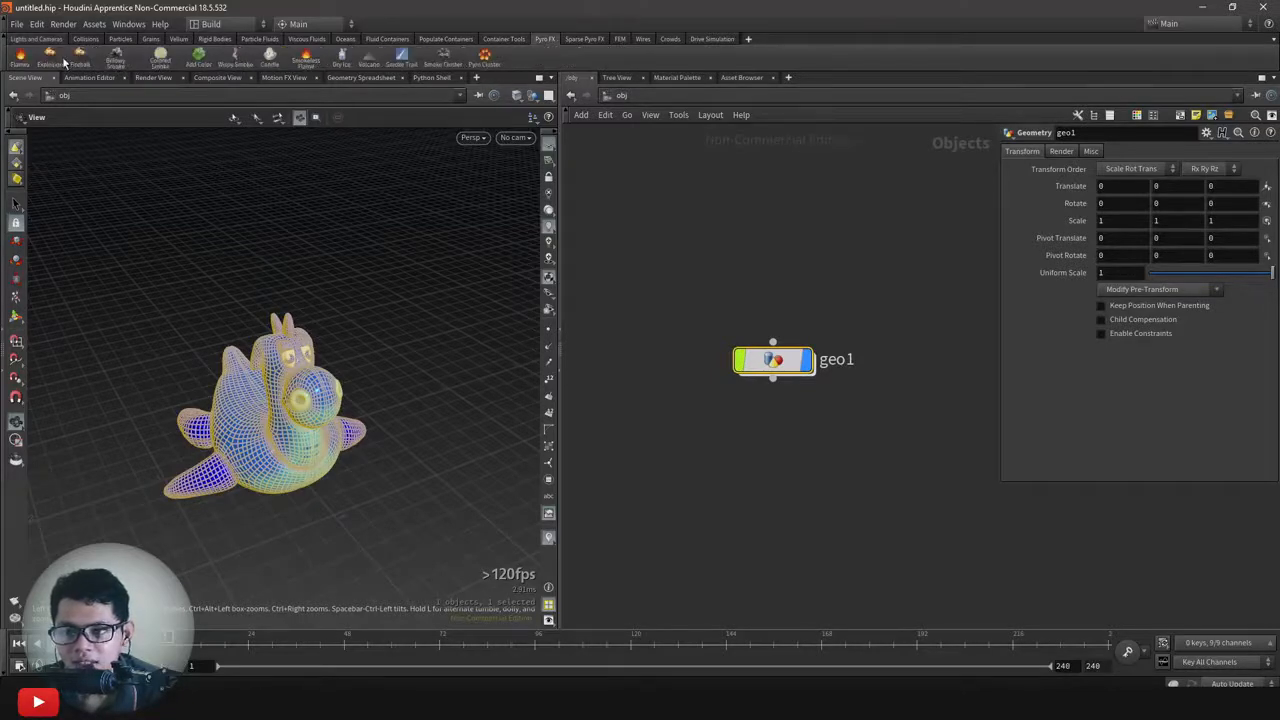
pyautogui.click(118, 59)
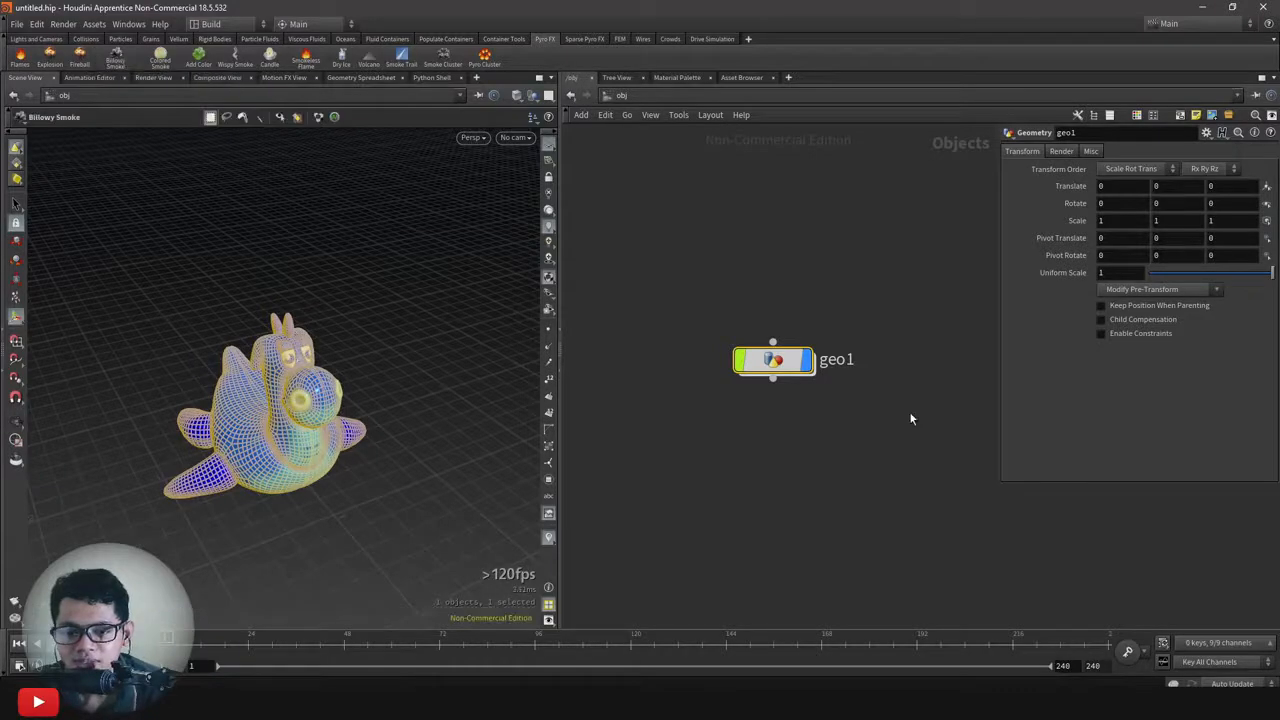
pyautogui.press('Return')
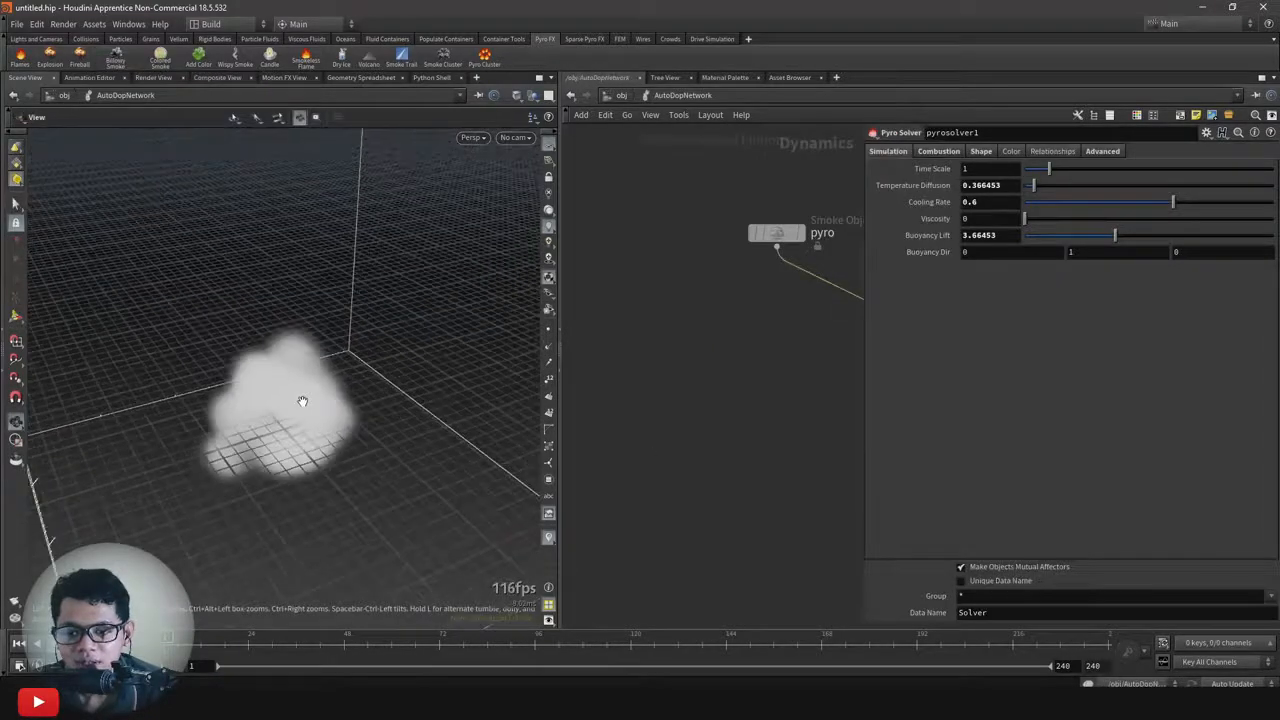
# Play the billowy smoke simulation up to frame 38 and examine the rising plume from several angles.
pyautogui.moveTo(840, 568); pyautogui.dragTo(630, 256)
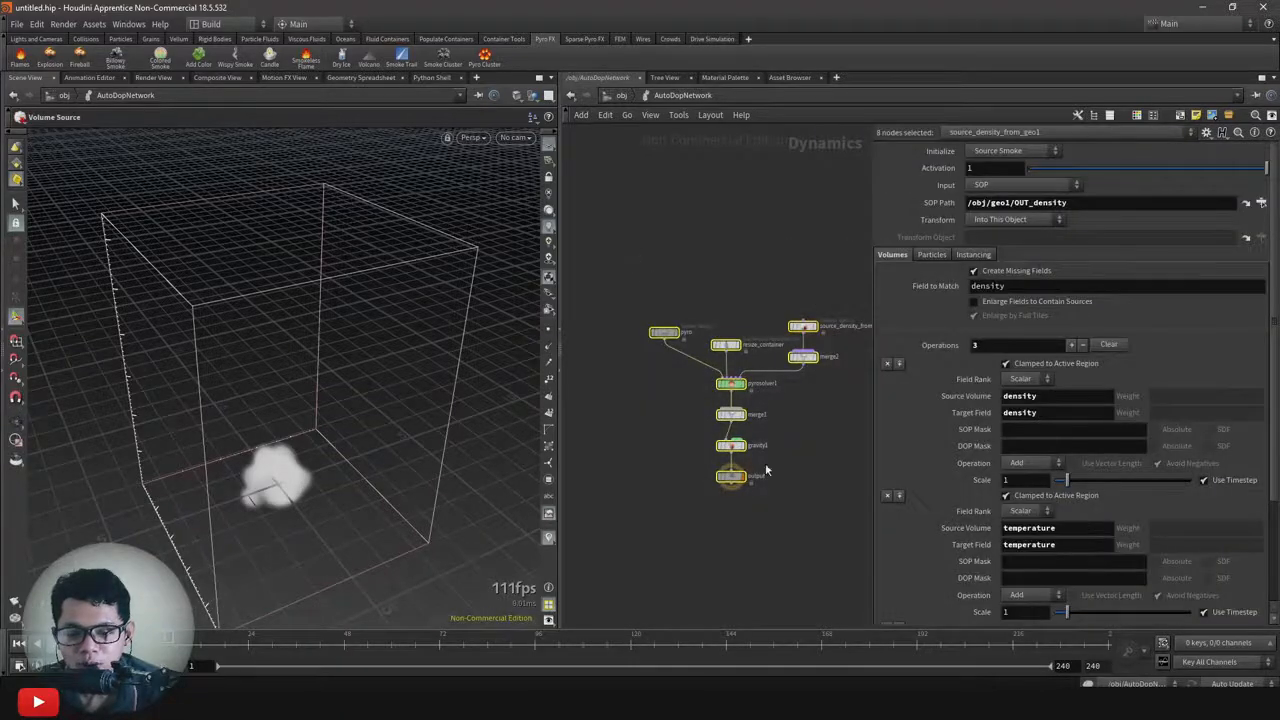
pyautogui.scroll(3, 754, 445)
pyautogui.scroll(-3, 241, 388)
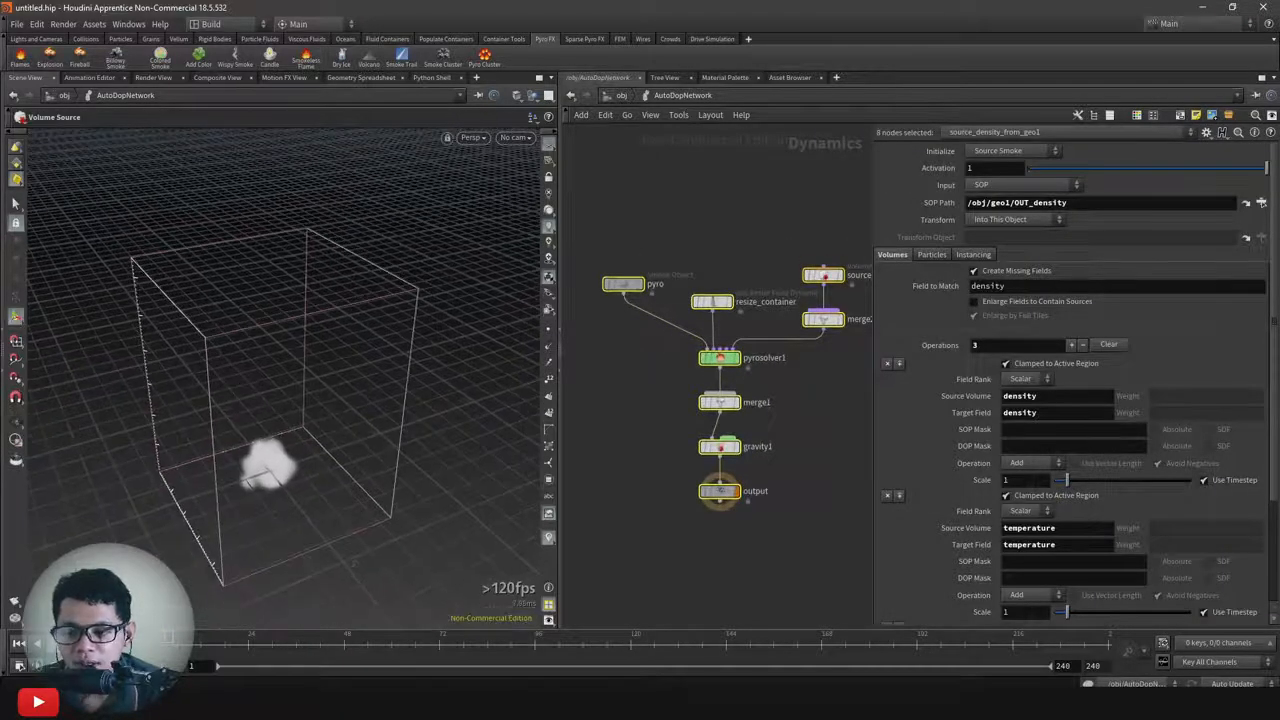
pyautogui.click(58, 643)
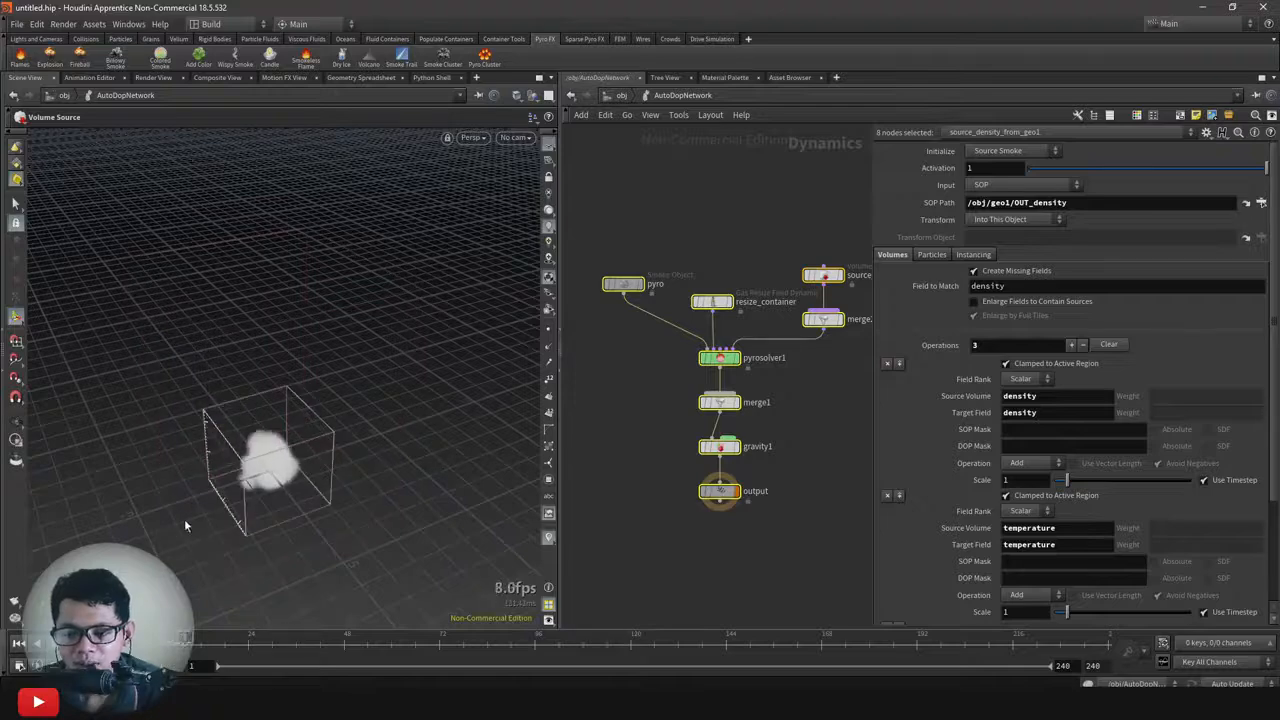
pyautogui.scroll(3, 254, 465)
pyautogui.moveTo(266, 470)
pyautogui.mouseDown()
pyautogui.moveTo(257, 424)
pyautogui.moveTo(277, 451)
pyautogui.mouseUp()
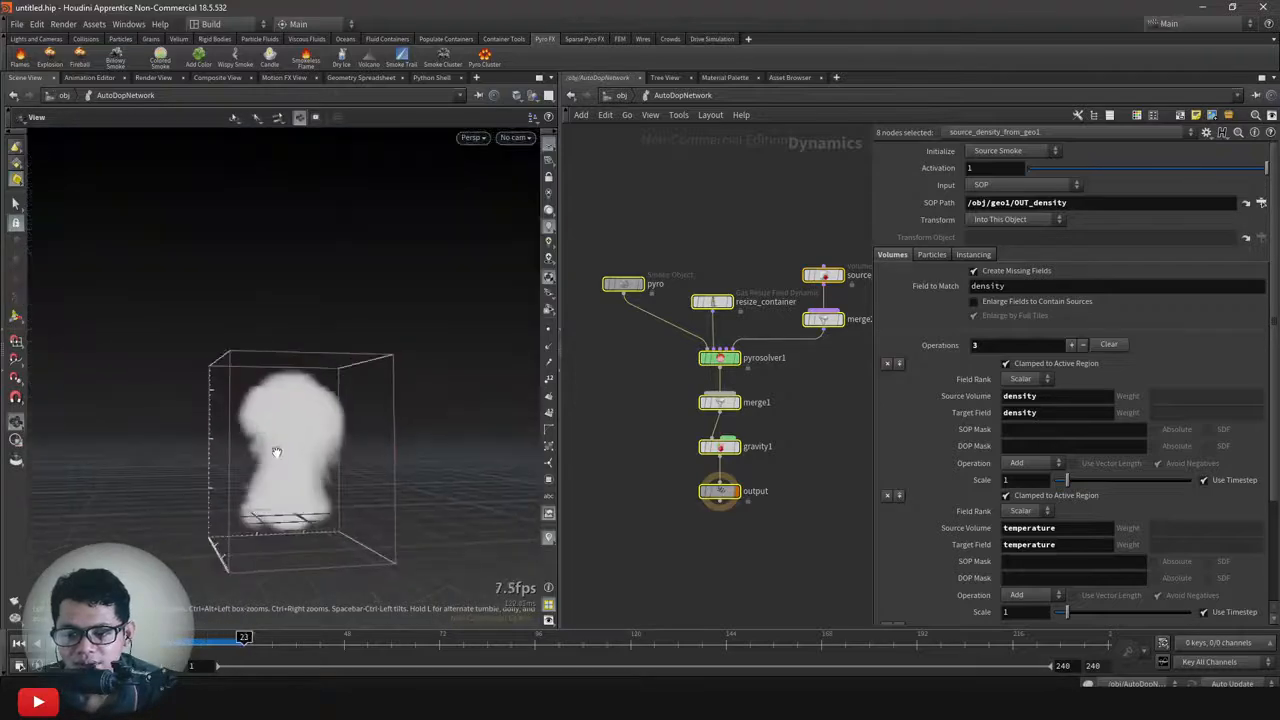
pyautogui.moveTo(277, 451); pyautogui.dragTo(326, 471, button='right')
pyautogui.moveTo(326, 471); pyautogui.dragTo(283, 470, button='middle')
pyautogui.moveTo(291, 649)
pyautogui.mouseDown()
pyautogui.moveTo(234, 648)
pyautogui.moveTo(304, 646)
pyautogui.mouseUp()
pyautogui.moveTo(277, 434); pyautogui.dragTo(291, 506)
pyautogui.moveTo(291, 506); pyautogui.dragTo(208, 446, button='right')
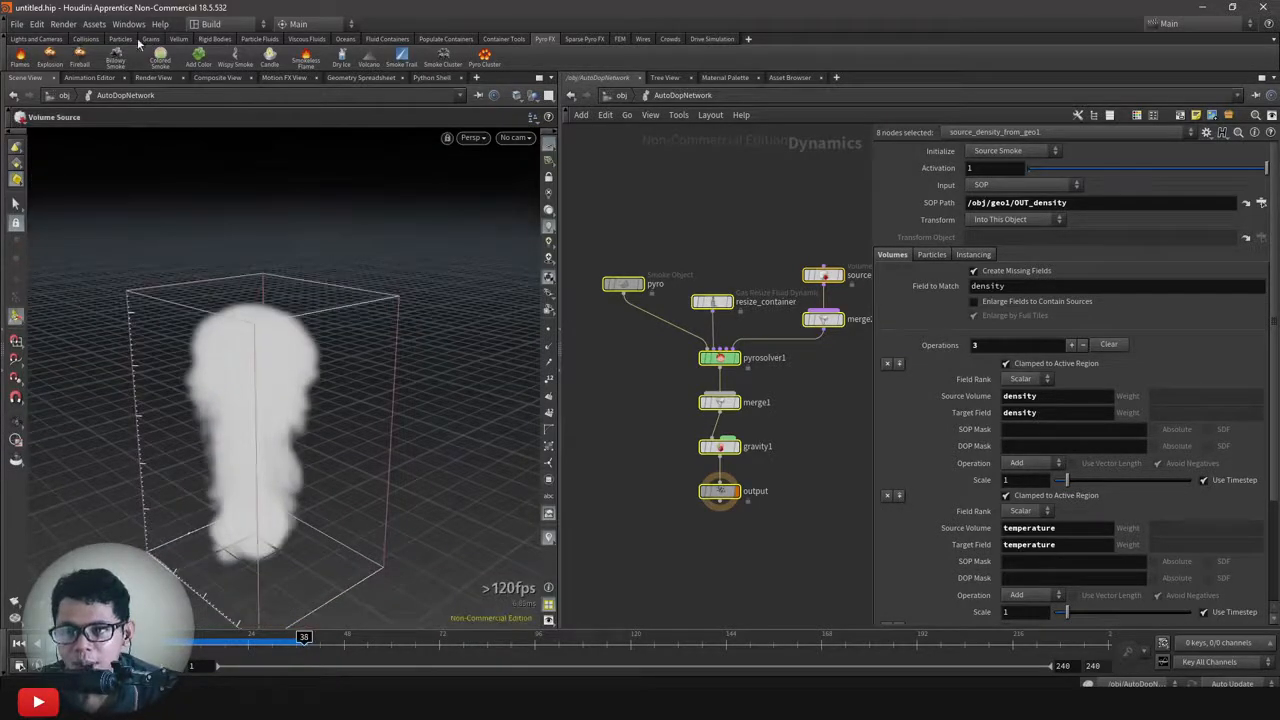
# Add a Sky Light to the scene to illuminate the smoke.
pyautogui.click(36, 38)
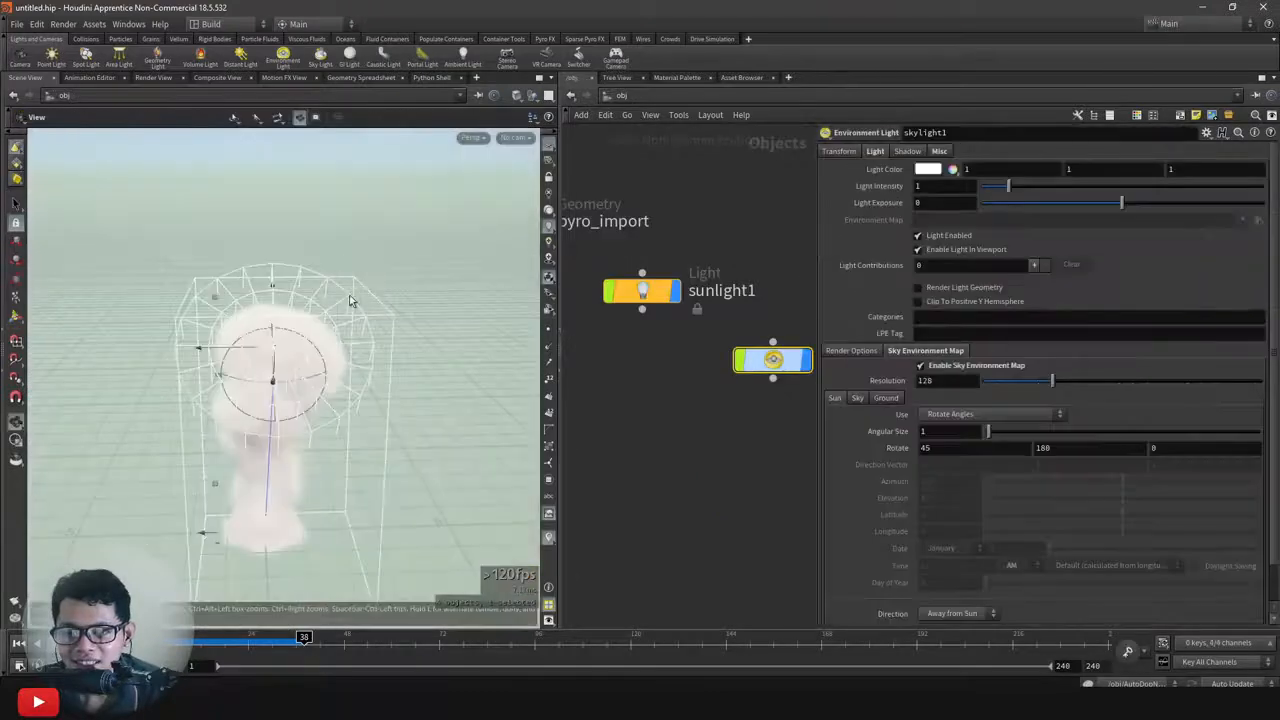
pyautogui.keyDown('alt'); pyautogui.moveTo(353, 301); pyautogui.dragTo(197, 363); pyautogui.keyUp('alt')
pyautogui.keyDown('alt'); pyautogui.moveTo(197, 363); pyautogui.dragTo(194, 330, button='middle'); pyautogui.keyUp('alt')
pyautogui.scroll(-3, 660, 393)
pyautogui.moveTo(720, 437); pyautogui.dragTo(793, 474, button='middle')
pyautogui.moveTo(673, 452); pyautogui.dragTo(718, 460, button='middle')
pyautogui.moveTo(663, 392); pyautogui.dragTo(721, 424, button='middle')
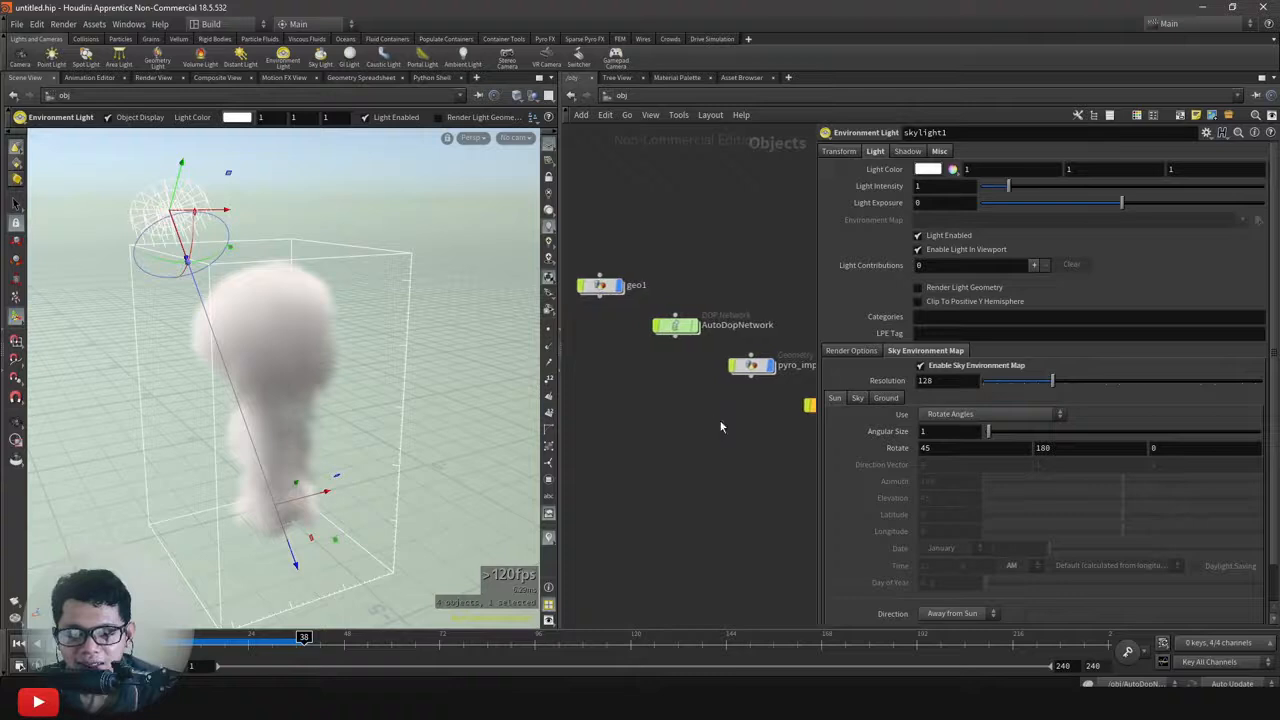
# Examine the sky-lit smoke plume's shading and level of detail from close up and from a distance.
pyautogui.keyDown('alt'); pyautogui.moveTo(210, 270); pyautogui.dragTo(43, 260); pyautogui.keyUp('alt')
pyautogui.keyDown('alt'); pyautogui.moveTo(43, 260); pyautogui.dragTo(77, 349, button='right'); pyautogui.keyUp('alt')
pyautogui.keyDown('alt'); pyautogui.moveTo(77, 349); pyautogui.dragTo(200, 303); pyautogui.keyUp('alt')
pyautogui.keyDown('alt'); pyautogui.moveTo(200, 303); pyautogui.dragTo(240, 238, button='right'); pyautogui.keyUp('alt')
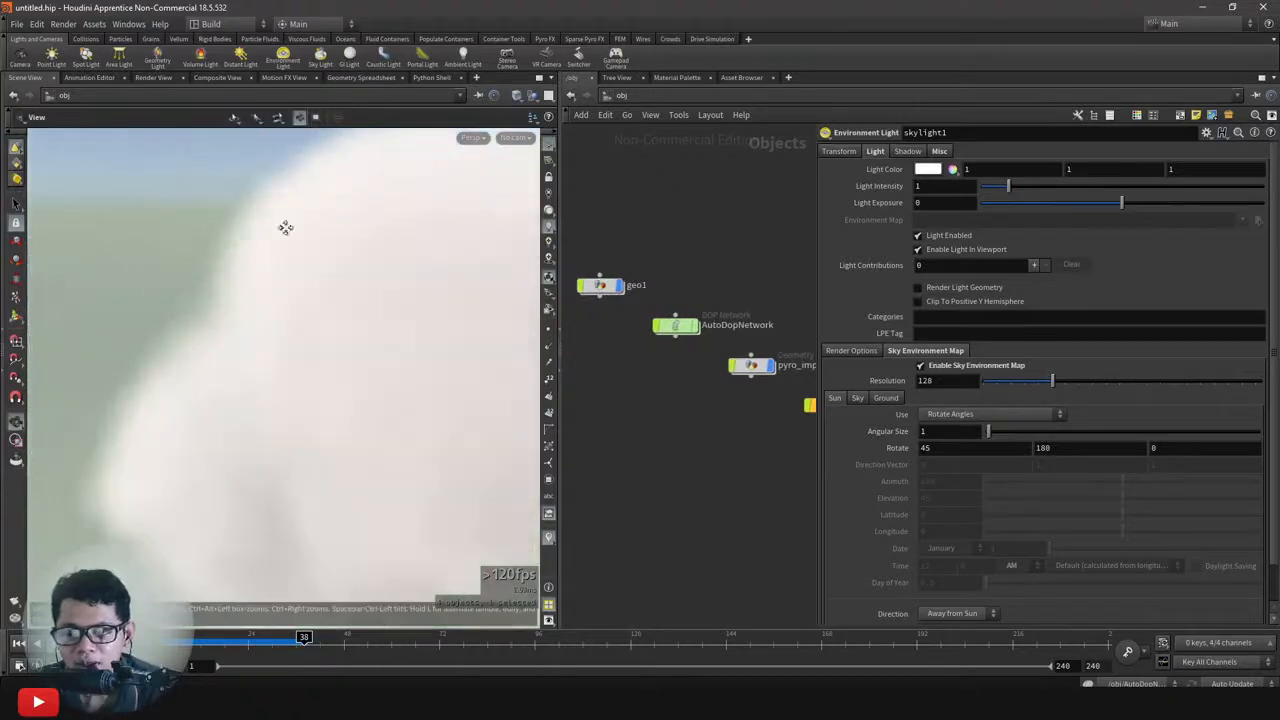
pyautogui.keyDown('alt'); pyautogui.moveTo(311, 146); pyautogui.dragTo(242, 340, button='middle'); pyautogui.keyUp('alt')
pyautogui.moveTo(242, 361)
pyautogui.keyDown('alt'); pyautogui.mouseDown(button='right')
pyautogui.moveTo(234, 289)
pyautogui.moveTo(253, 344)
pyautogui.mouseUp(button='right'); pyautogui.keyUp('alt')
pyautogui.keyDown('alt'); pyautogui.moveTo(253, 344); pyautogui.dragTo(212, 206, button='middle'); pyautogui.keyUp('alt')
pyautogui.keyDown('alt'); pyautogui.moveTo(212, 206); pyautogui.dragTo(300, 330, button='right'); pyautogui.keyUp('alt')
pyautogui.scroll(-3, 679, 450)
pyautogui.scroll(2, 709, 408)
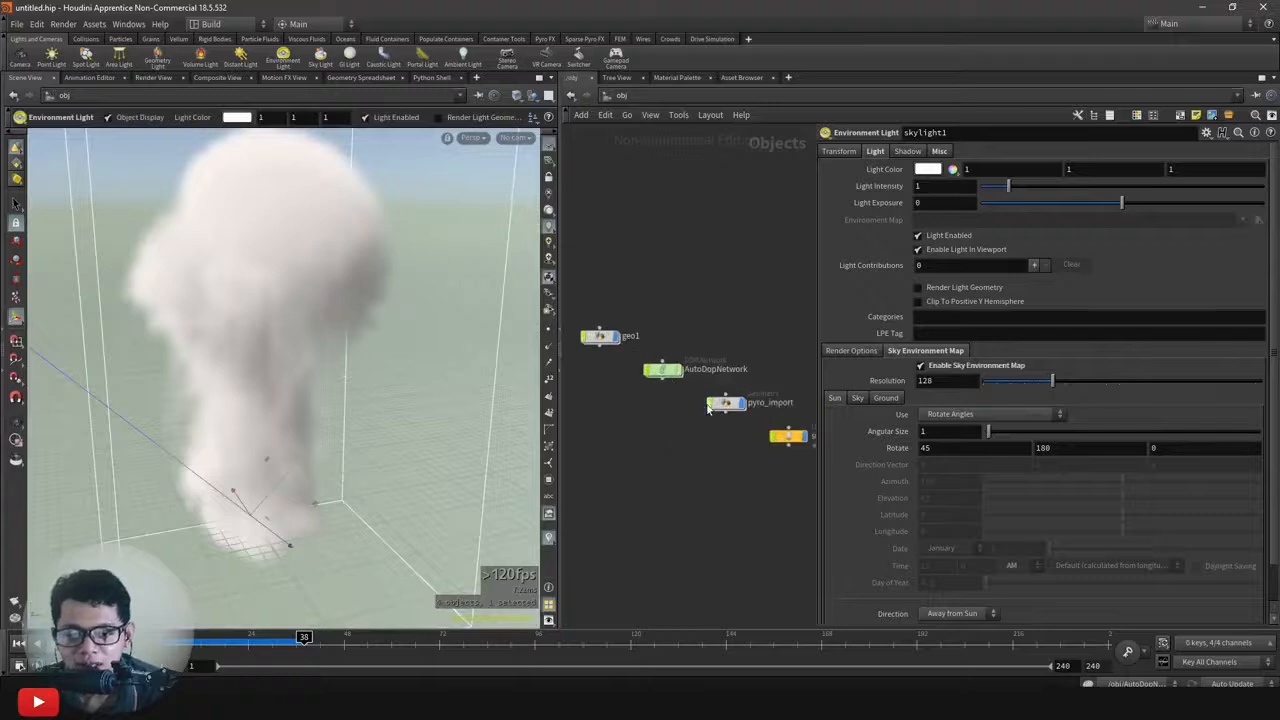
# Open the AutoDopNetwork and set the pyro smoke object's Division Size to 0.05.
pyautogui.doubleClick(662, 370)
pyautogui.moveTo(602, 235); pyautogui.dragTo(645, 361)
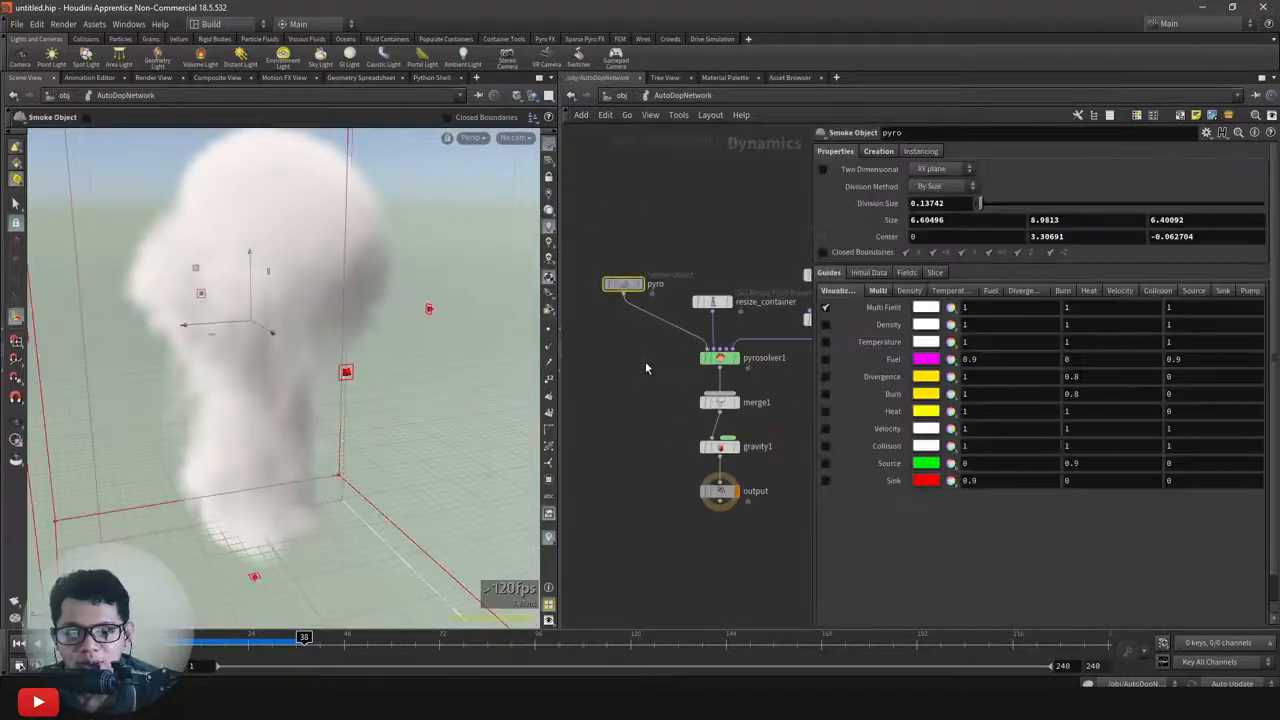
pyautogui.moveTo(920, 204); pyautogui.dragTo(992, 209)
pyautogui.write('05')
pyautogui.press('Return')
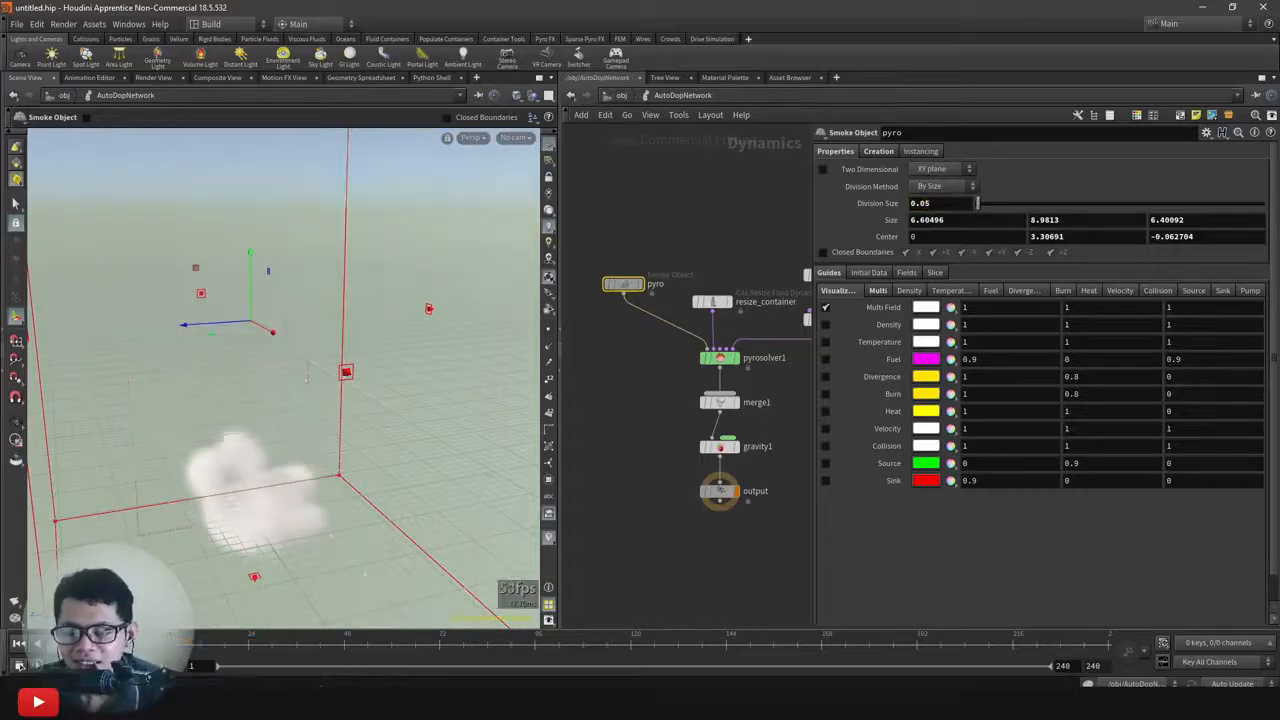
# Set the timeline's end frame to 70 and play the refined smoke simulation up to frame 26.
pyautogui.click(1096, 665)
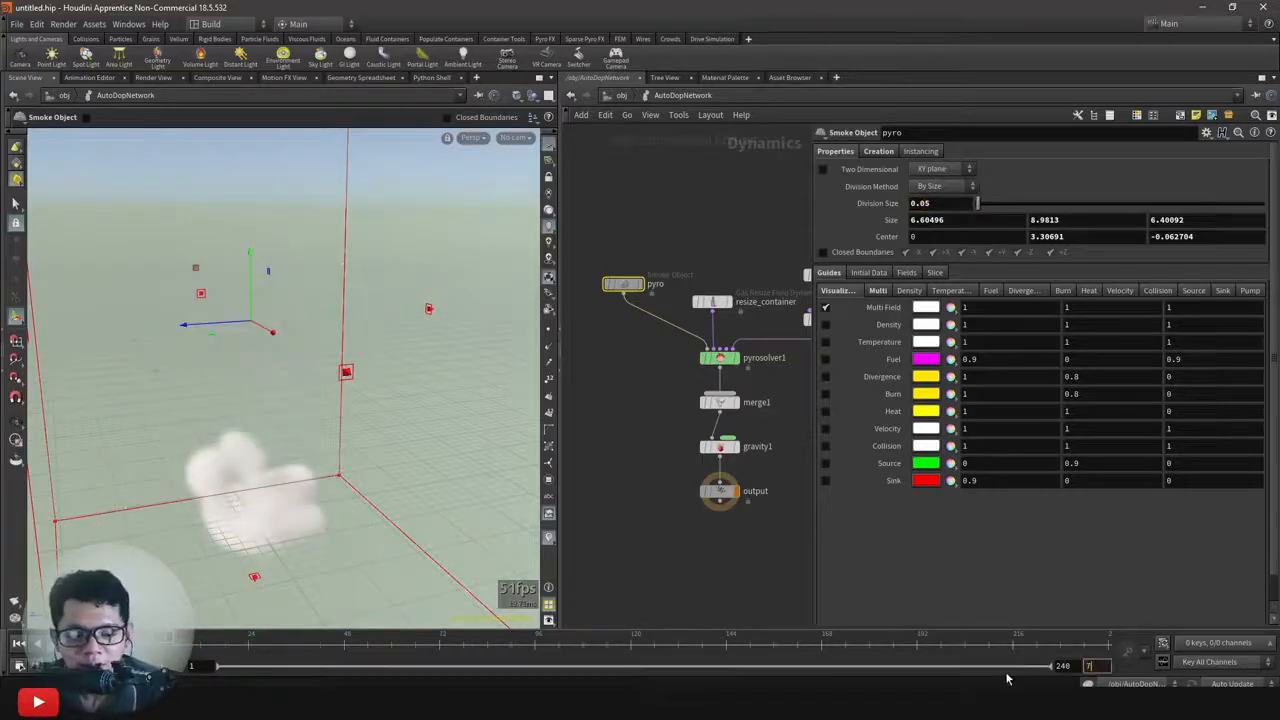
pyautogui.press('Return')
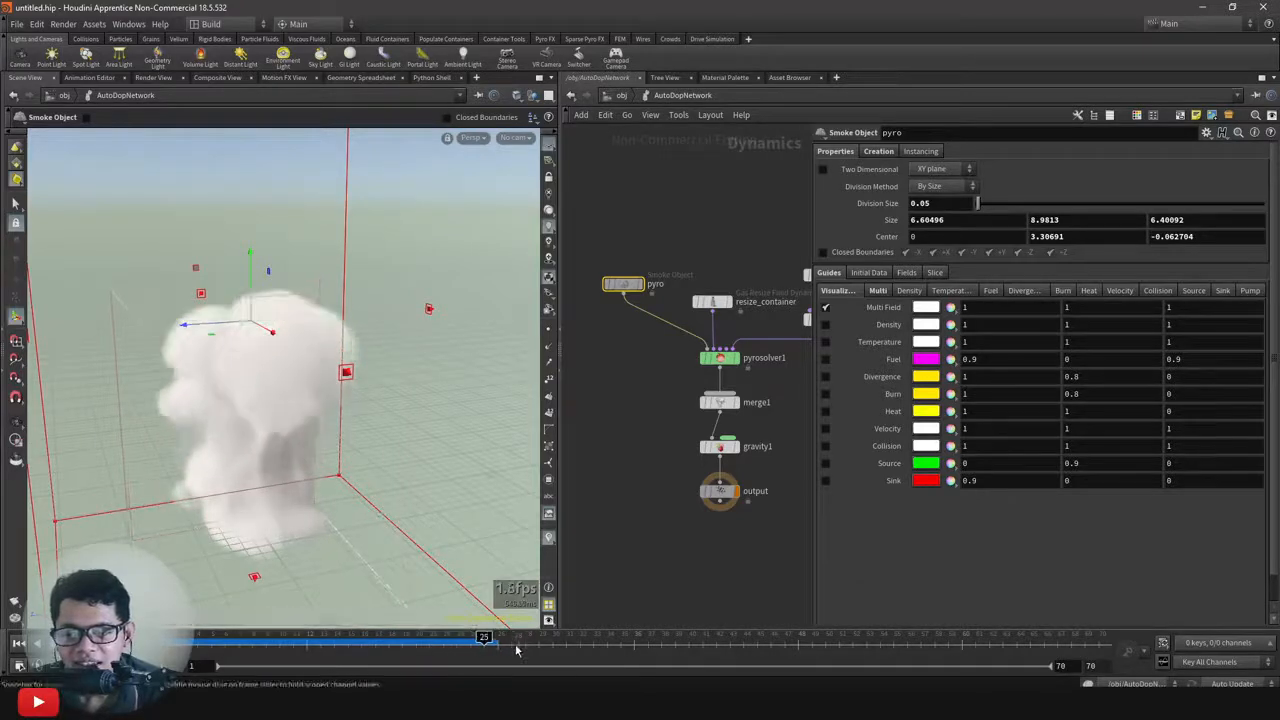
pyautogui.keyDown('alt'); pyautogui.moveTo(345, 452); pyautogui.dragTo(277, 394); pyautogui.keyUp('alt')
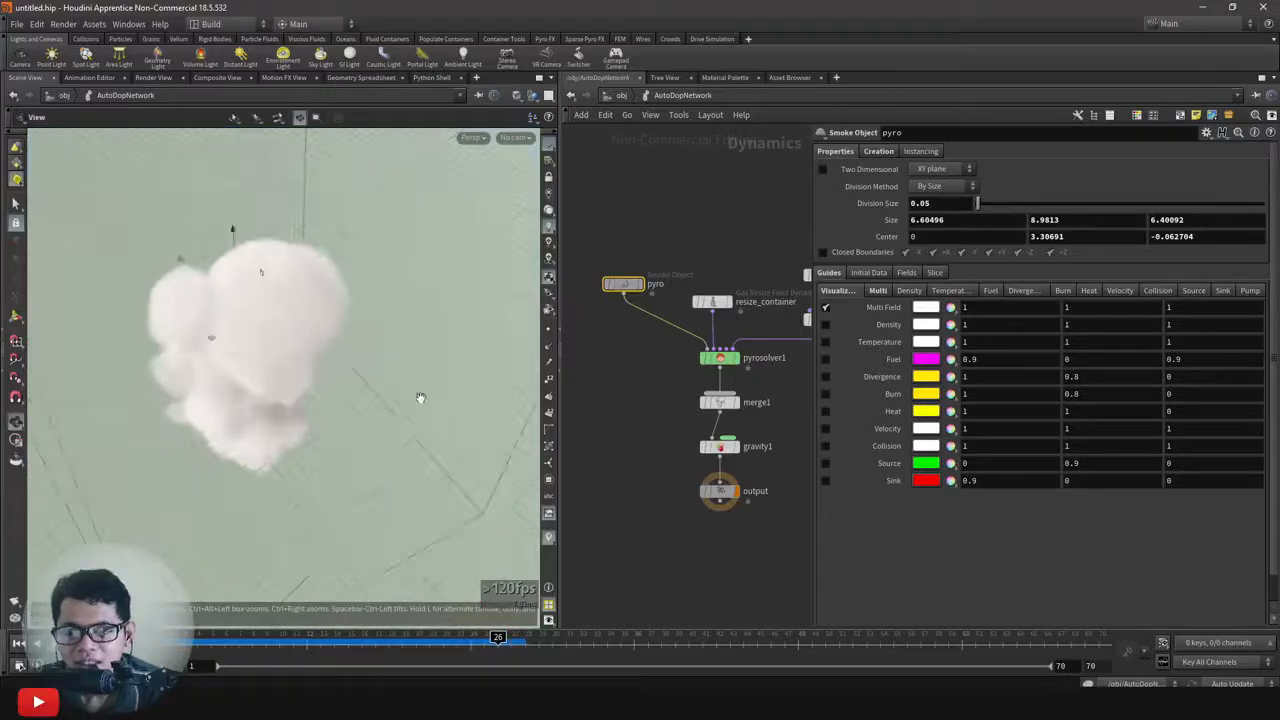
pyautogui.scroll(-1, 670, 496)
# Return to the object level, enter the pyro_import object and display its import_pyrofields node.
pyautogui.click(621, 95)
pyautogui.scroll(4, 757, 430)
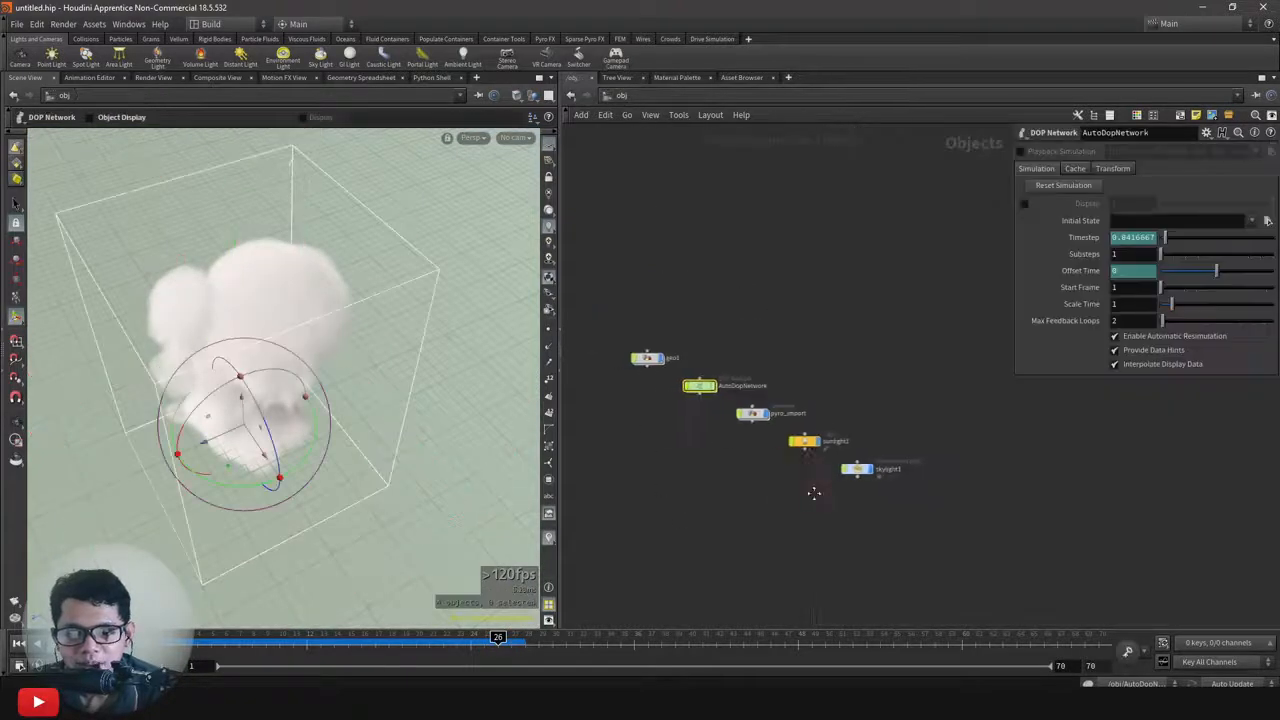
pyautogui.scroll(1, 757, 430)
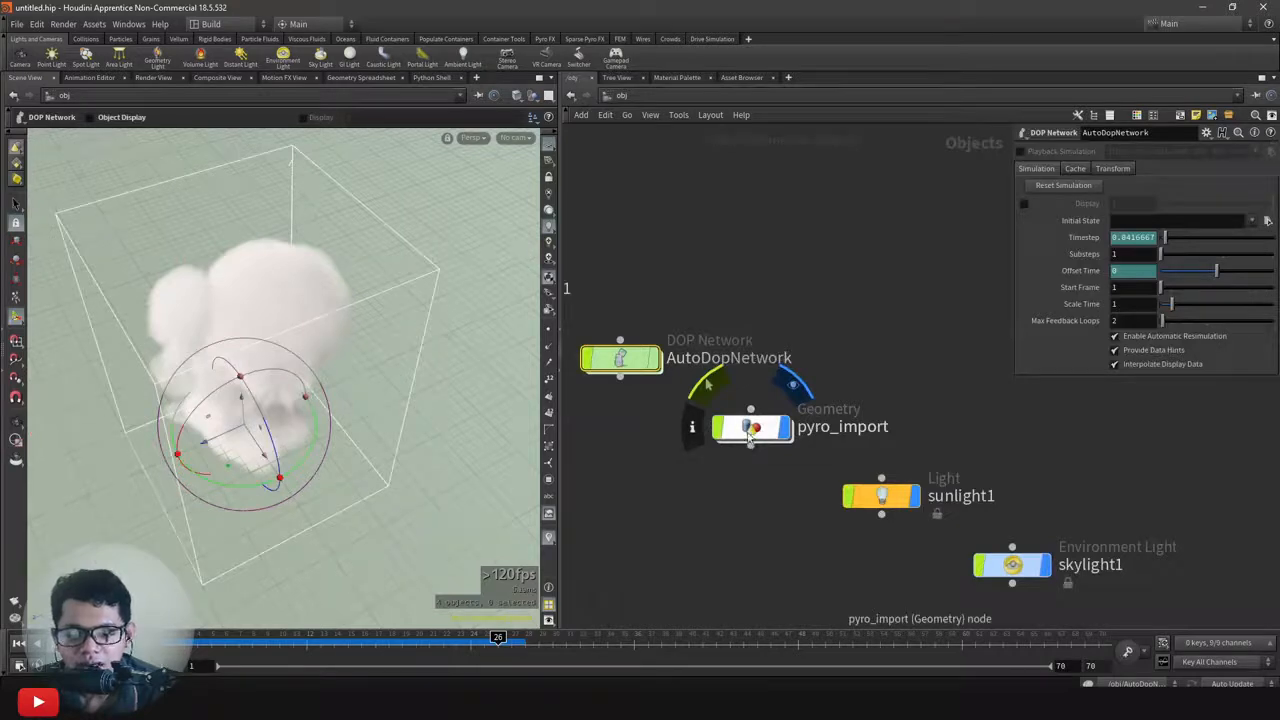
pyautogui.scroll(-3, 760, 432)
pyautogui.doubleClick(886, 444)
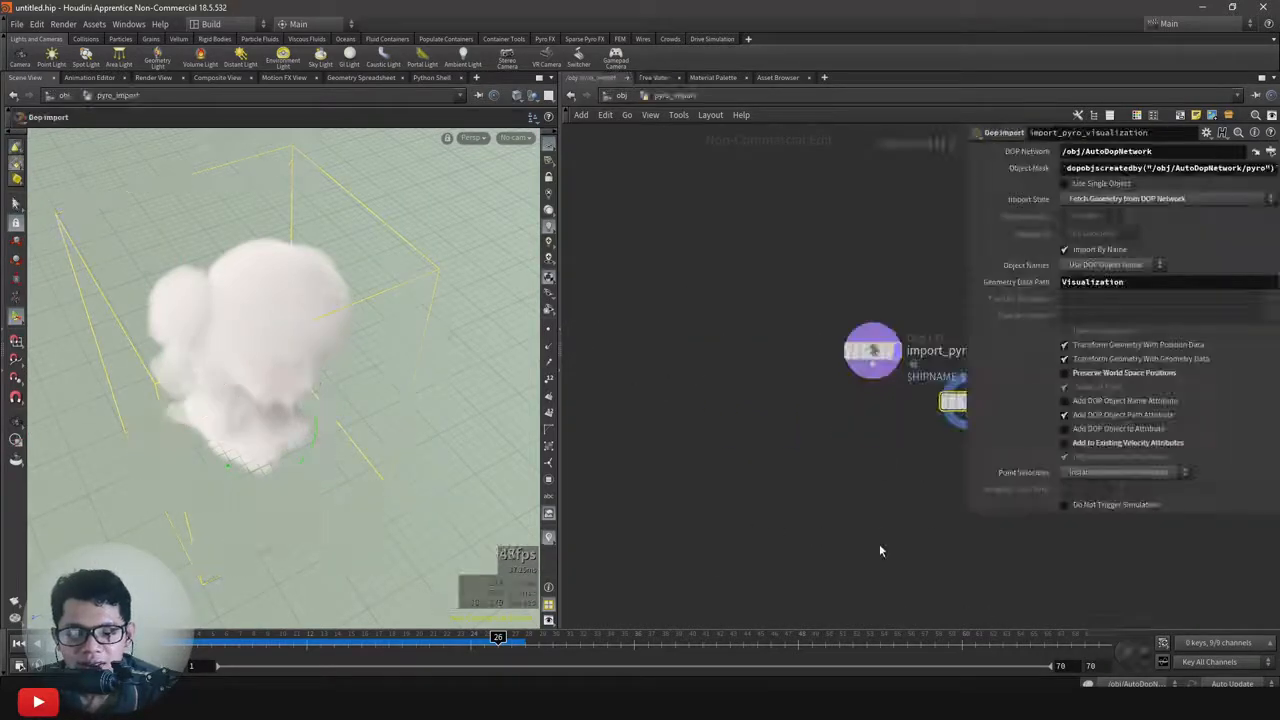
pyautogui.moveTo(815, 543); pyautogui.dragTo(768, 541, button='middle')
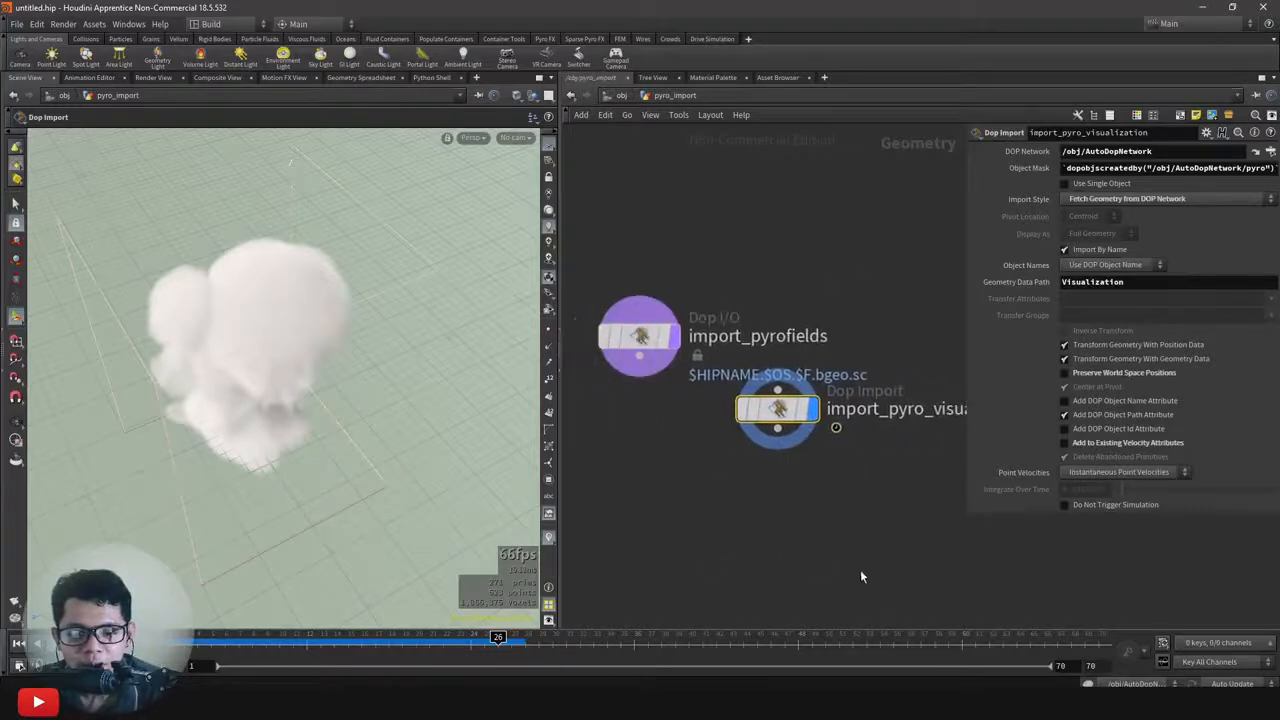
pyautogui.click(773, 345)
pyautogui.moveTo(254, 385); pyautogui.dragTo(307, 416)
# Inspect the node information of import_pyrofields to see which volume fields it carries.
pyautogui.moveTo(697, 343)
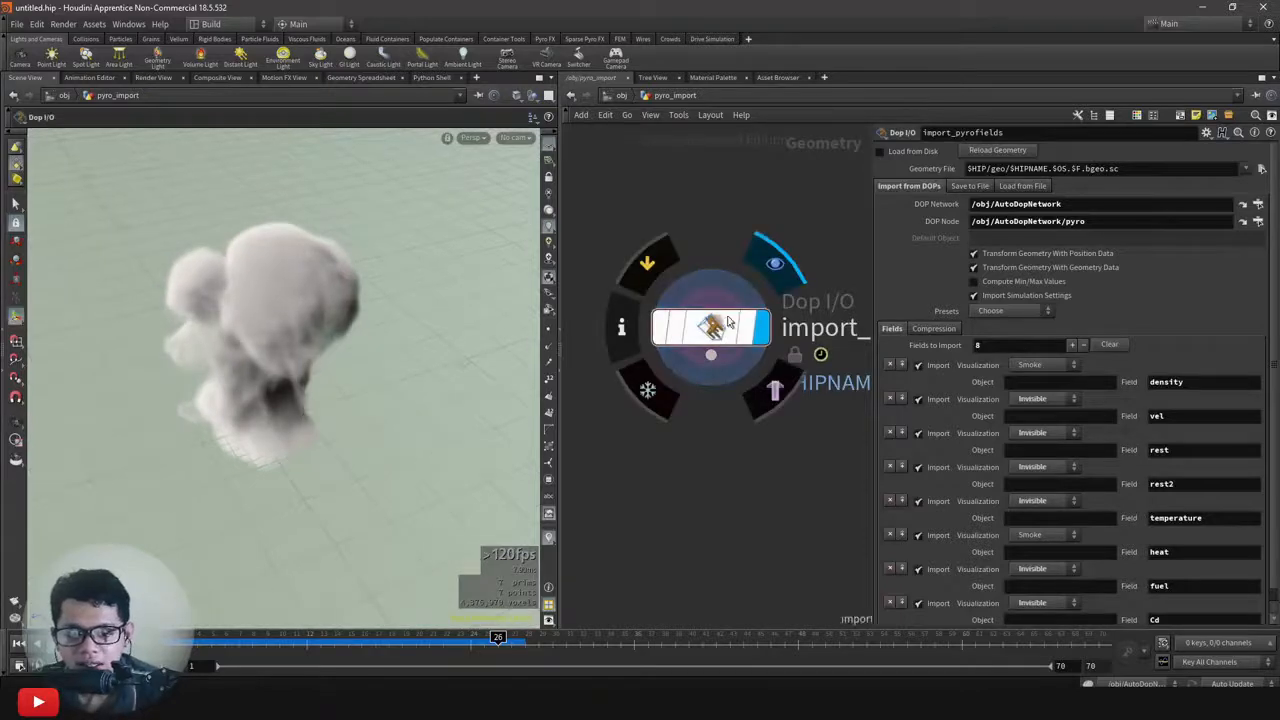
pyautogui.middleClick(729, 322)
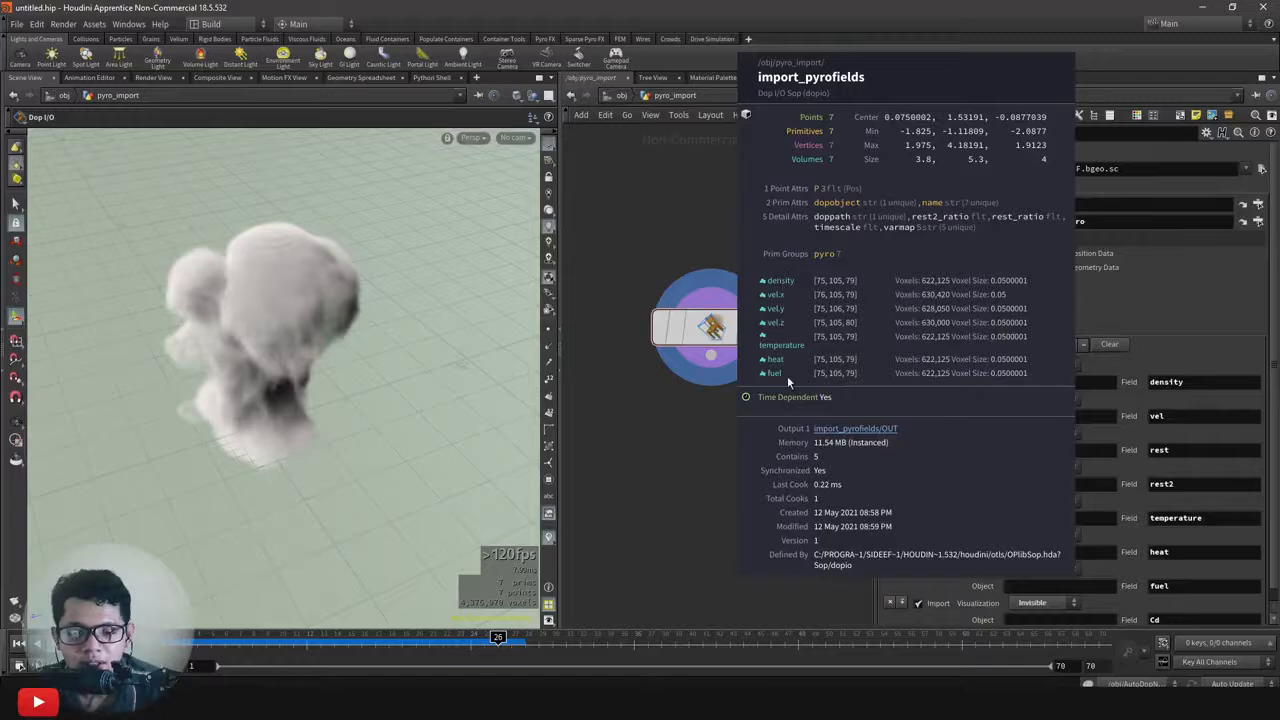
pyautogui.scroll(2, 686, 435)
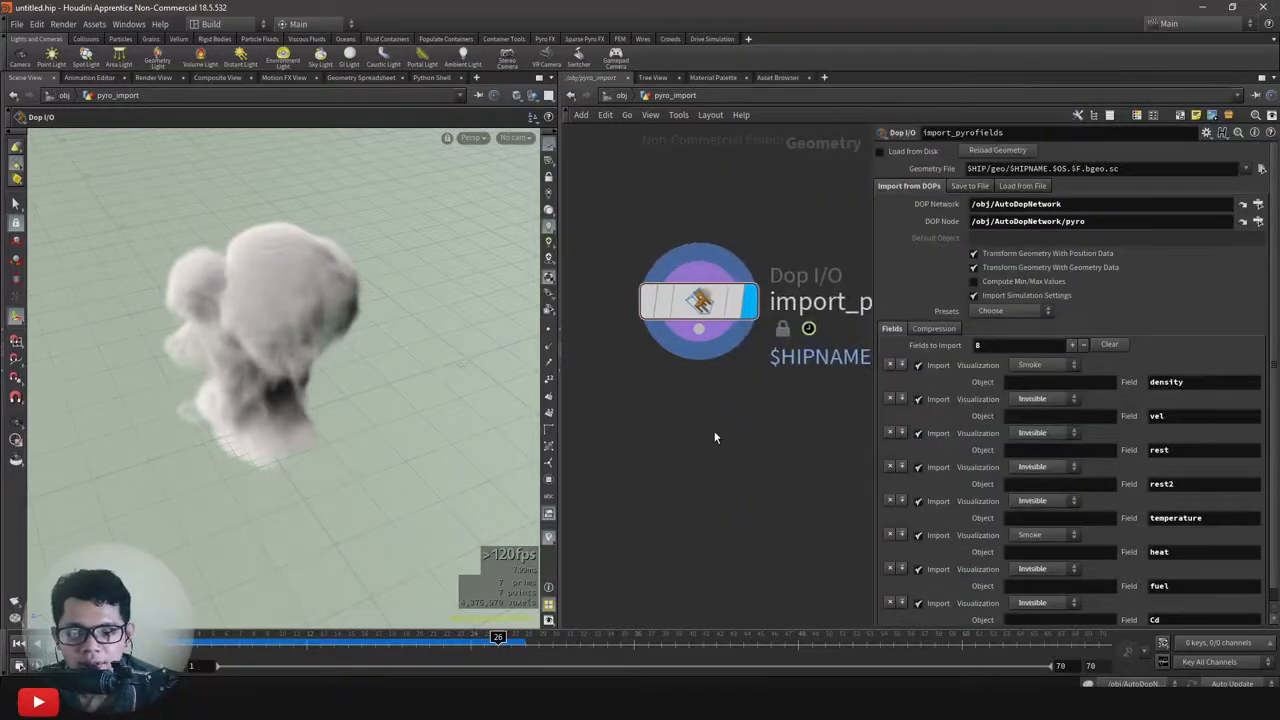
# Add a Convert VDB node below import_pyrofields, connect it to that node's output and display it.
pyautogui.press('Tab')
pyautogui.press('Escape')
pyautogui.press('Tab')
pyautogui.write('c')
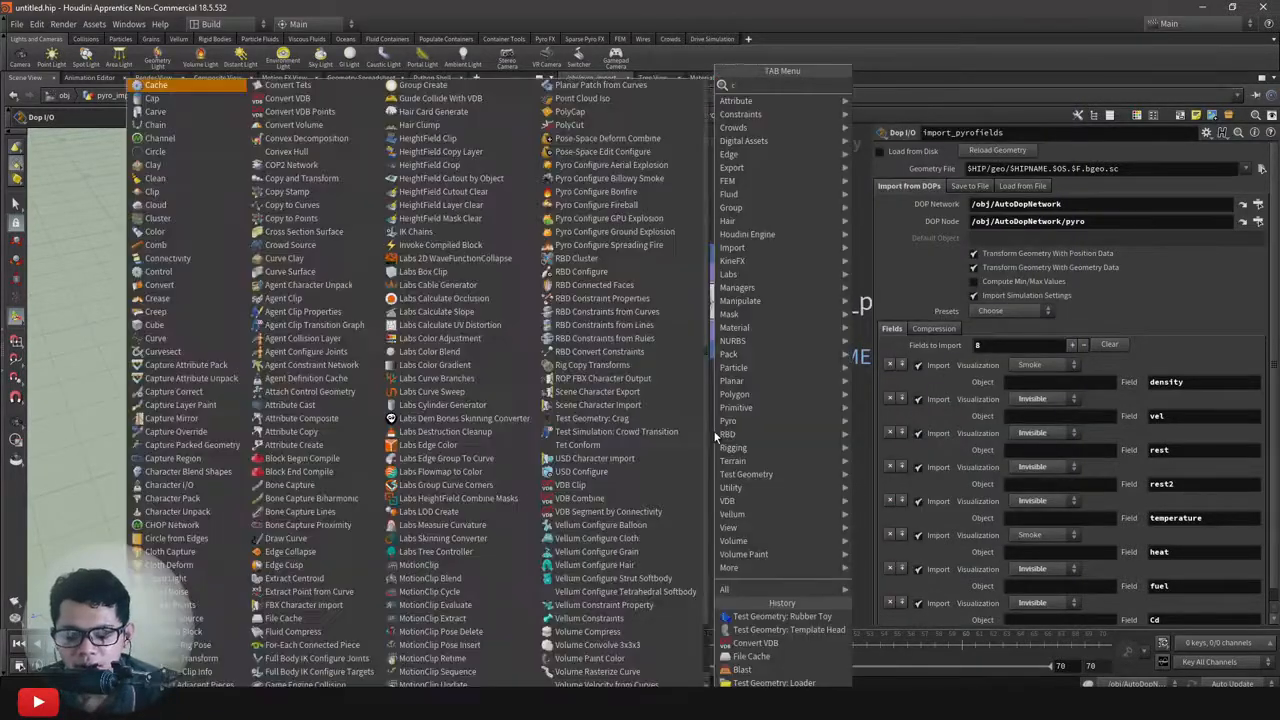
pyautogui.write('onv')
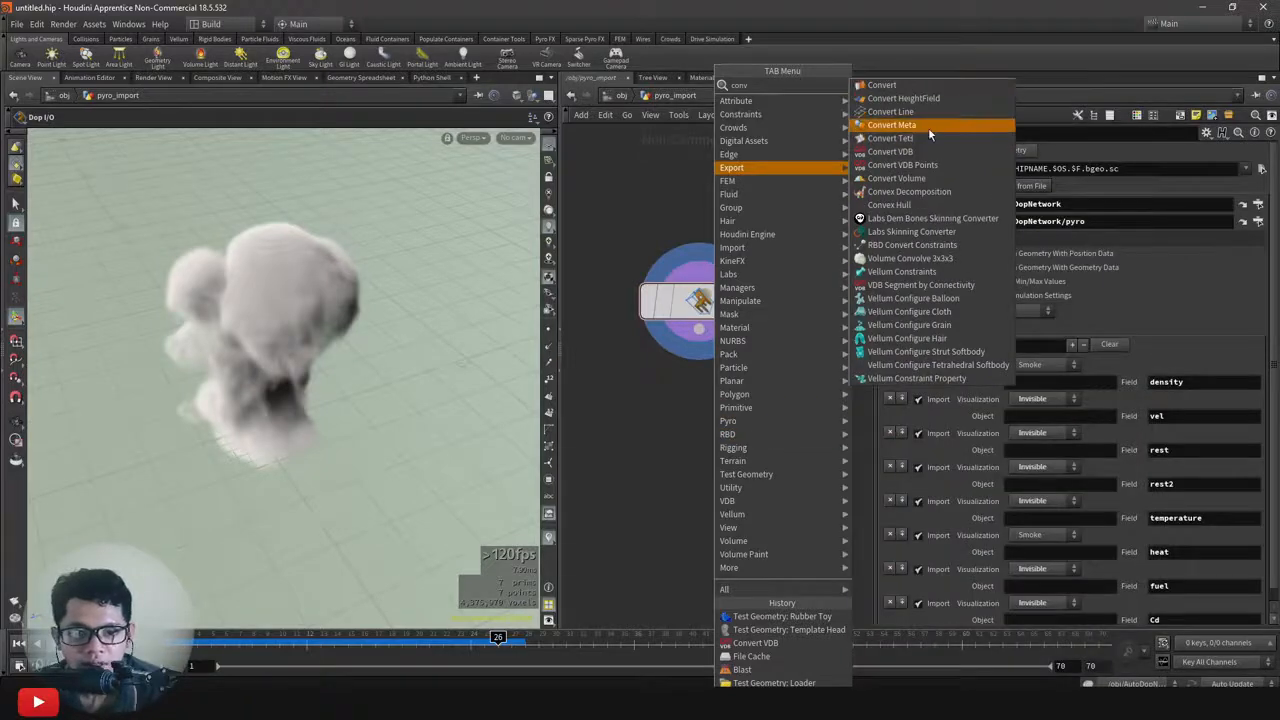
pyautogui.click(890, 151)
pyautogui.click(705, 470)
pyautogui.moveTo(728, 343); pyautogui.dragTo(880, 429)
pyautogui.moveTo(643, 456); pyautogui.dragTo(705, 455)
pyautogui.click(777, 410)
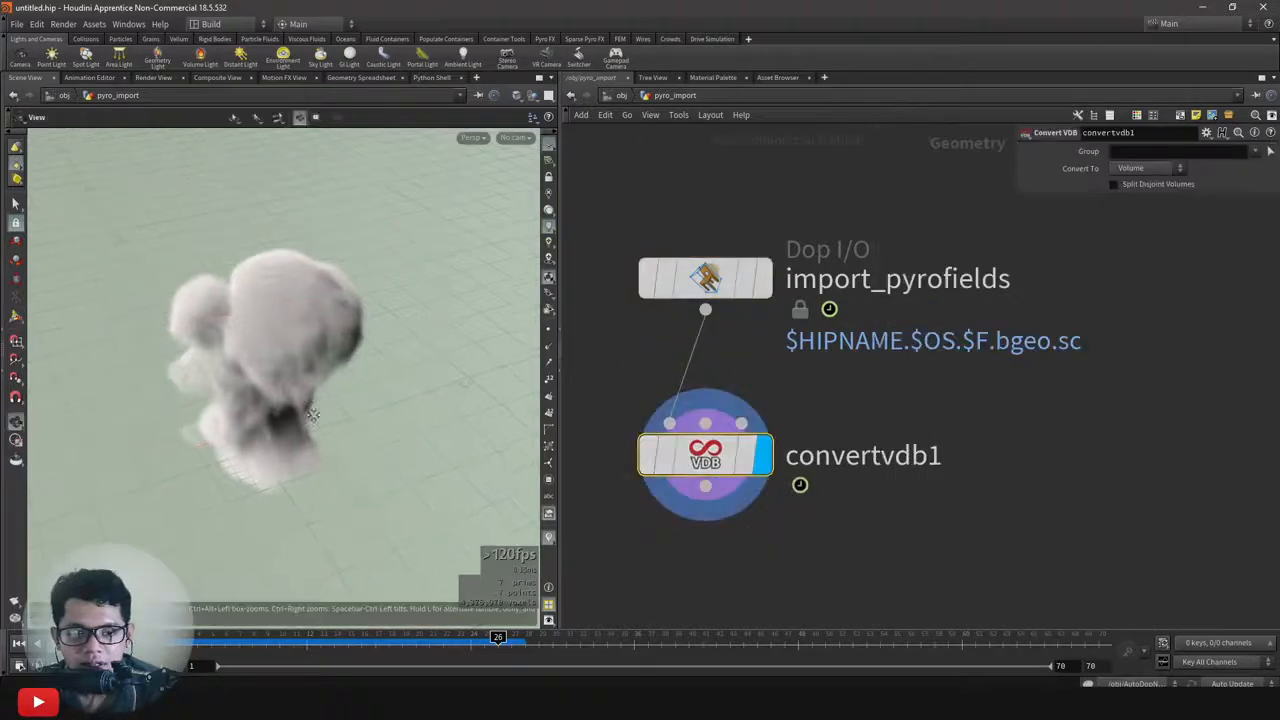
pyautogui.click(1270, 151)
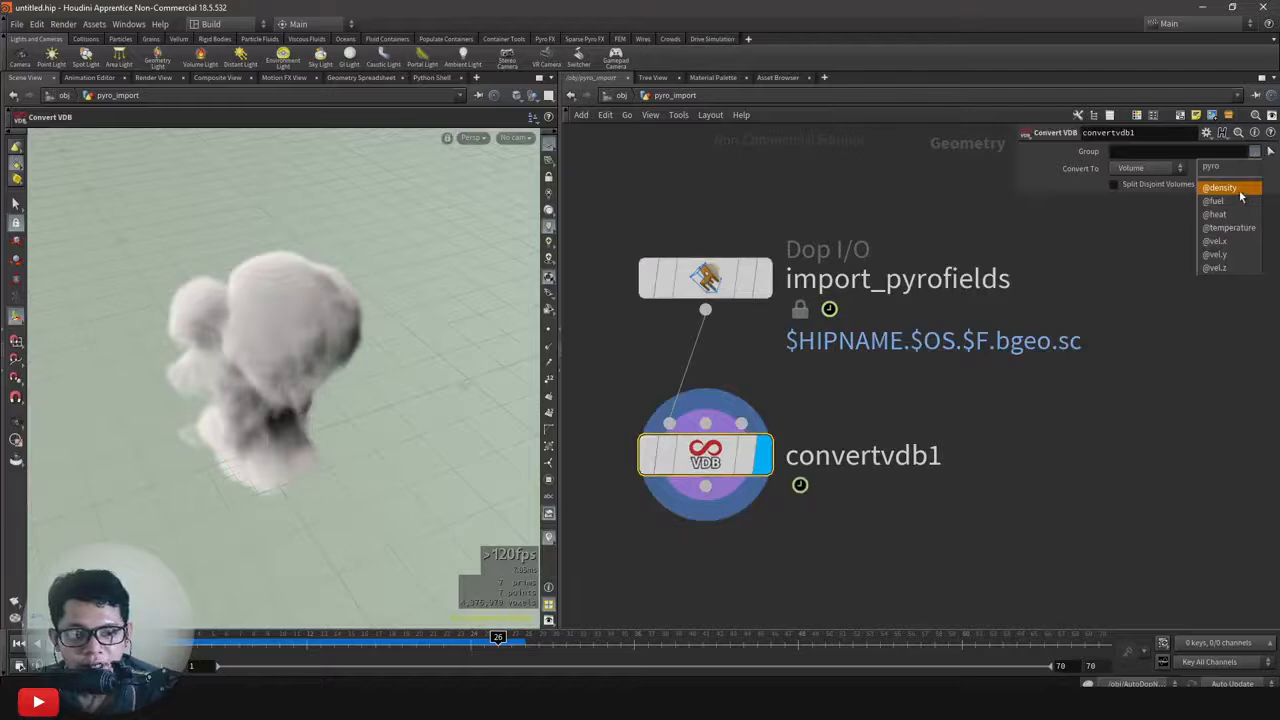
pyautogui.click(942, 507)
# Insert a Blast node on the connection between import_pyrofields and the Convert VDB node.
pyautogui.moveTo(861, 513); pyautogui.dragTo(963, 405, button='middle')
pyautogui.moveTo(826, 346); pyautogui.dragTo(826, 424)
pyautogui.press('Tab')
pyautogui.write('b')
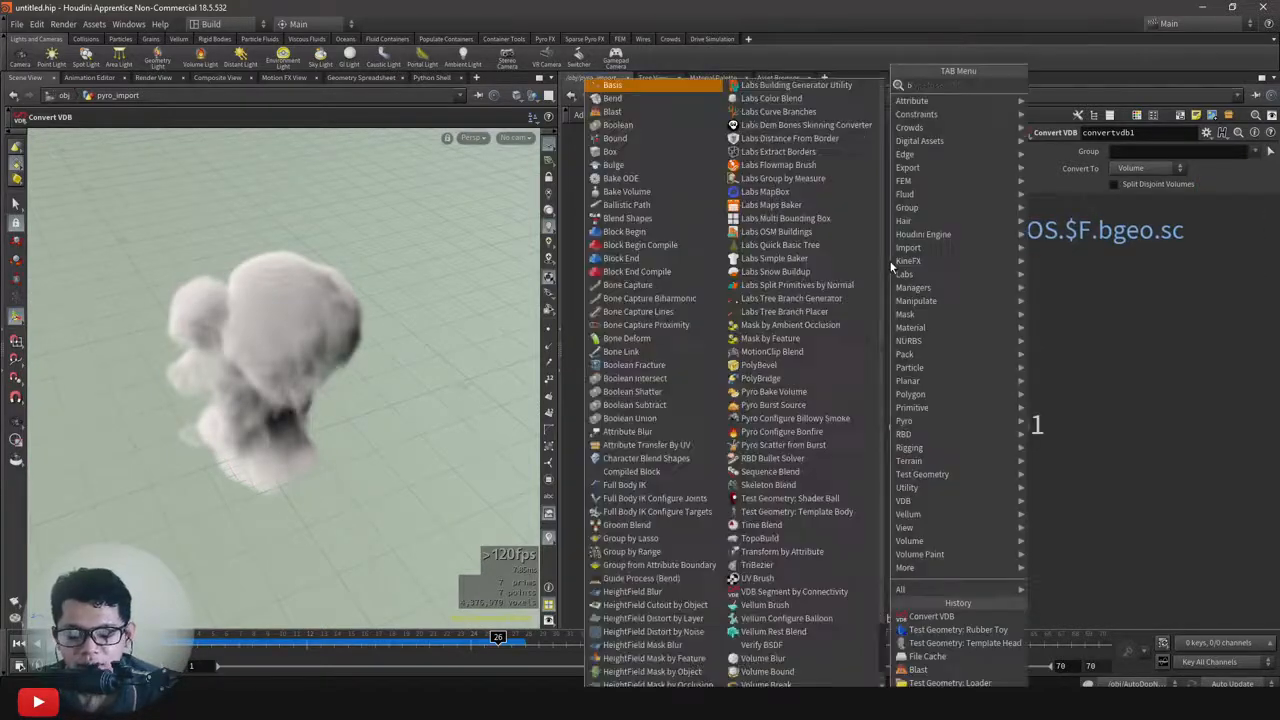
pyautogui.write('last')
pyautogui.click(1074, 88)
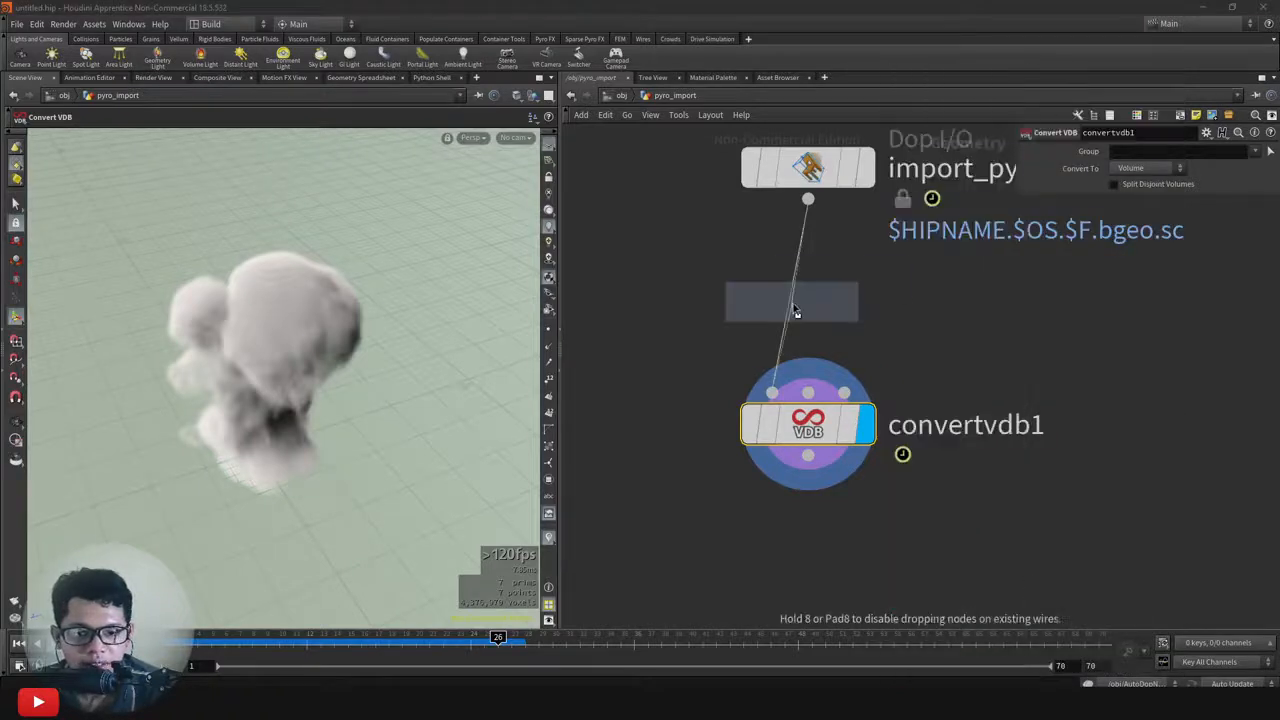
pyautogui.click(826, 331)
pyautogui.click(1256, 151)
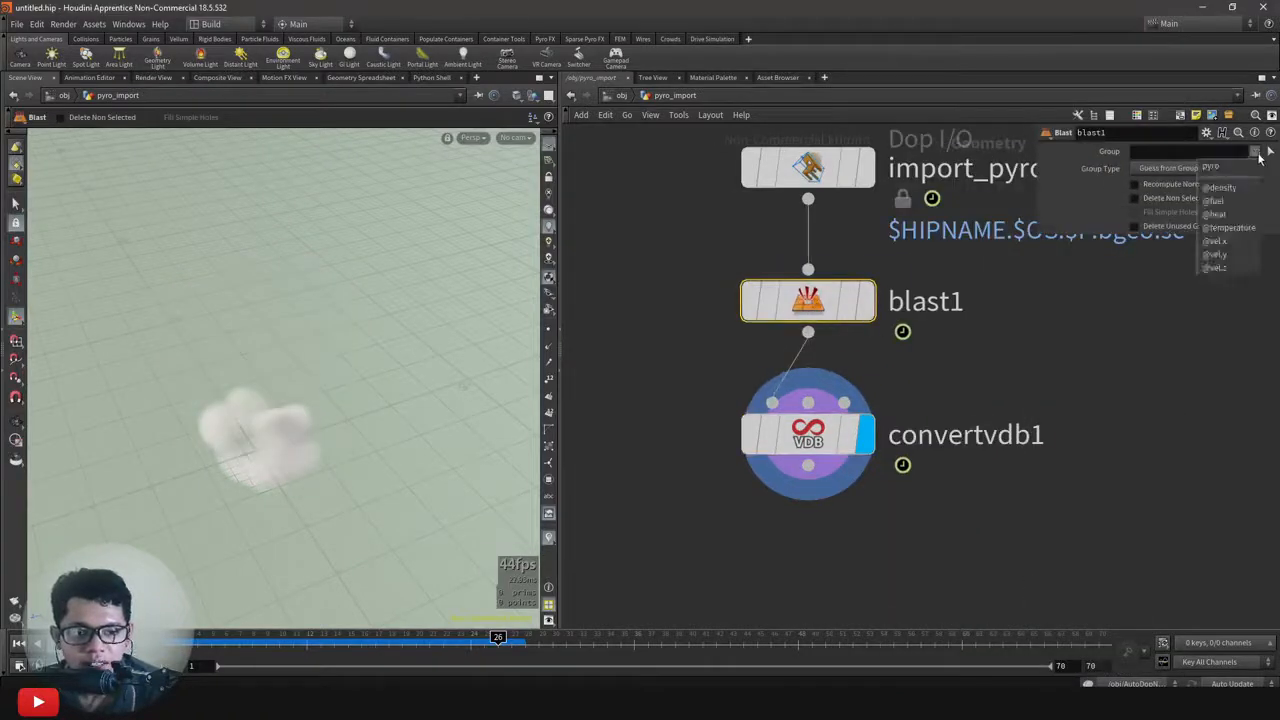
pyautogui.click(1215, 241)
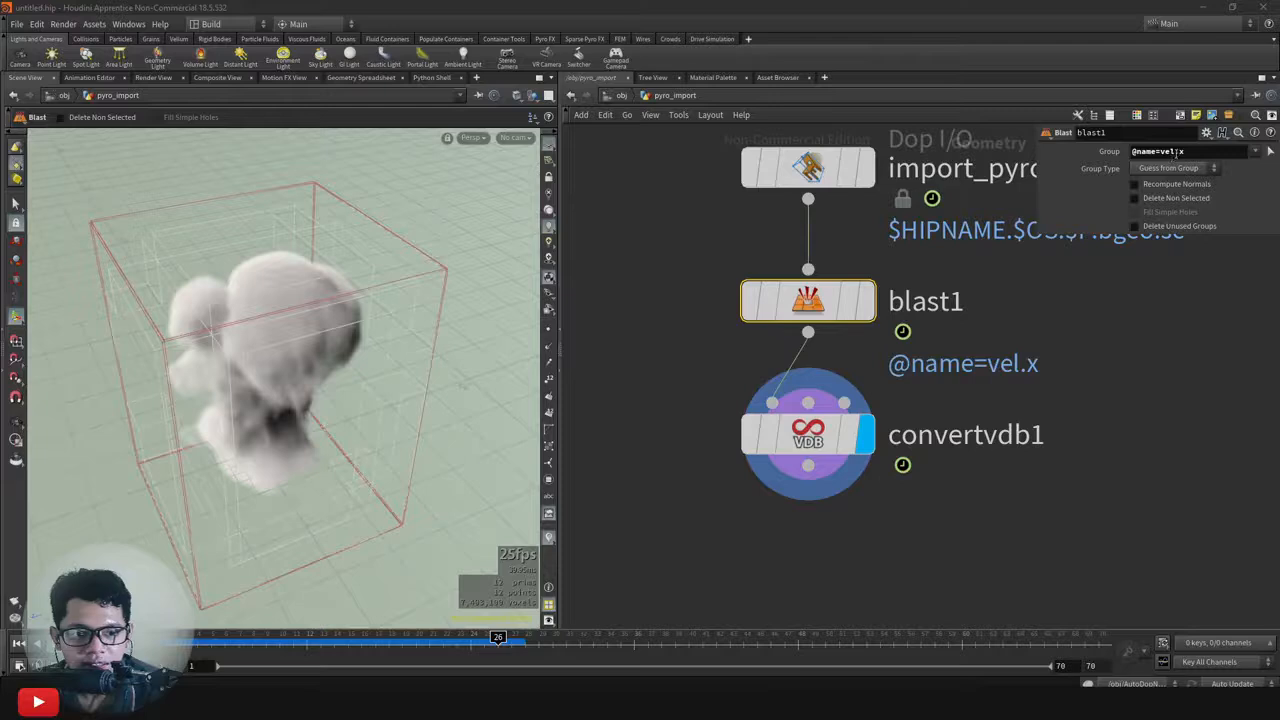
pyautogui.click(1189, 151)
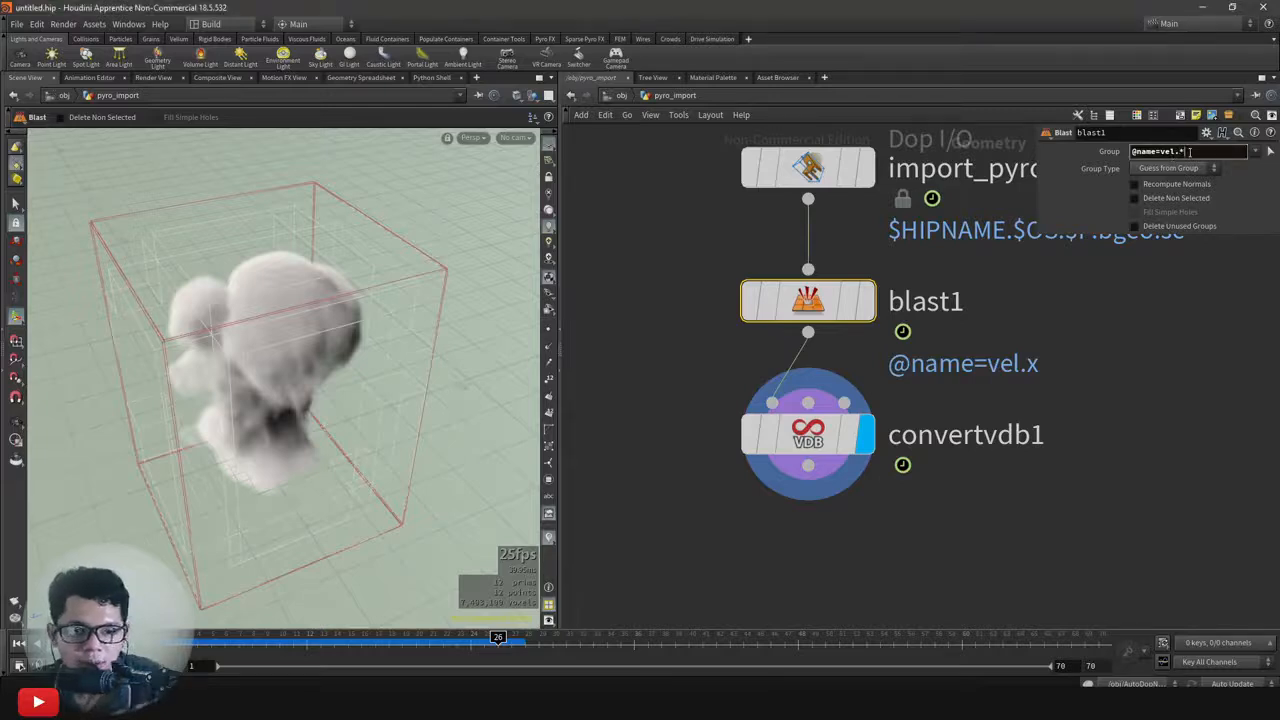
pyautogui.press('Return')
# Compare the volume fields listed in the node information of the Blast node and import_pyrofields.
pyautogui.middleClick(825, 333)
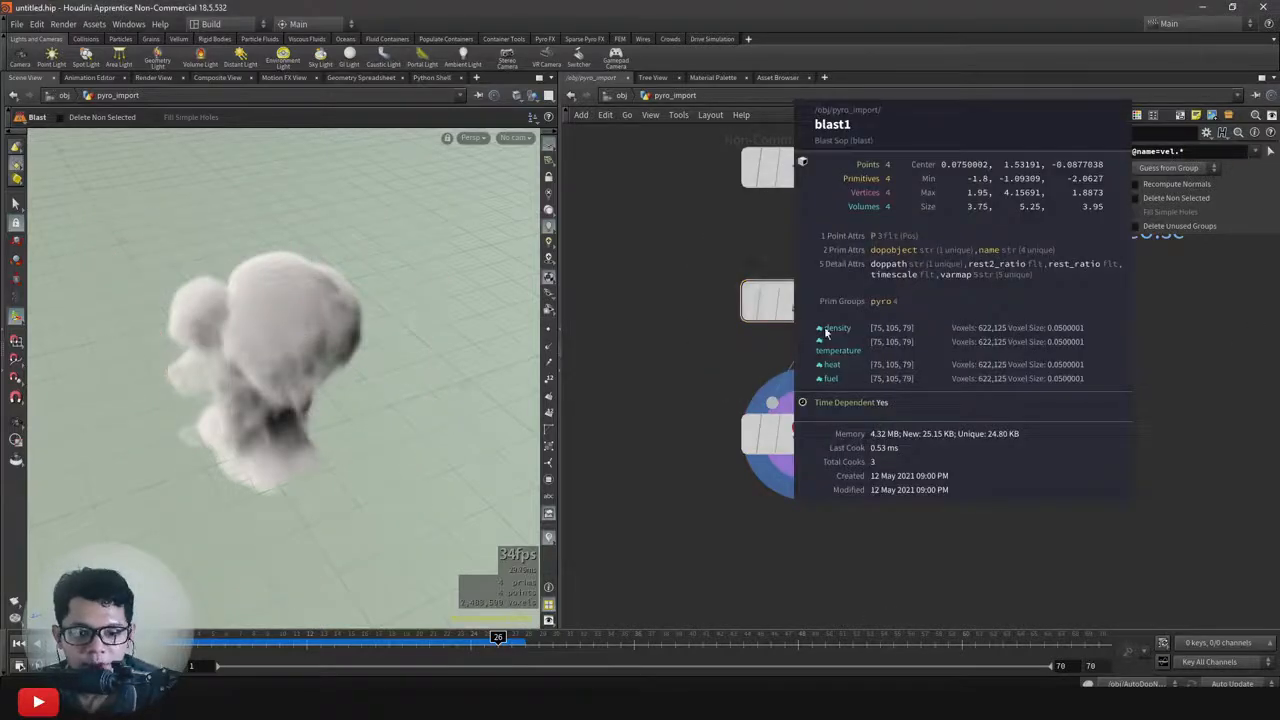
pyautogui.moveTo(937, 466); pyautogui.dragTo(925, 507, button='middle')
pyautogui.middleClick(810, 338)
pyautogui.middleClick(805, 237)
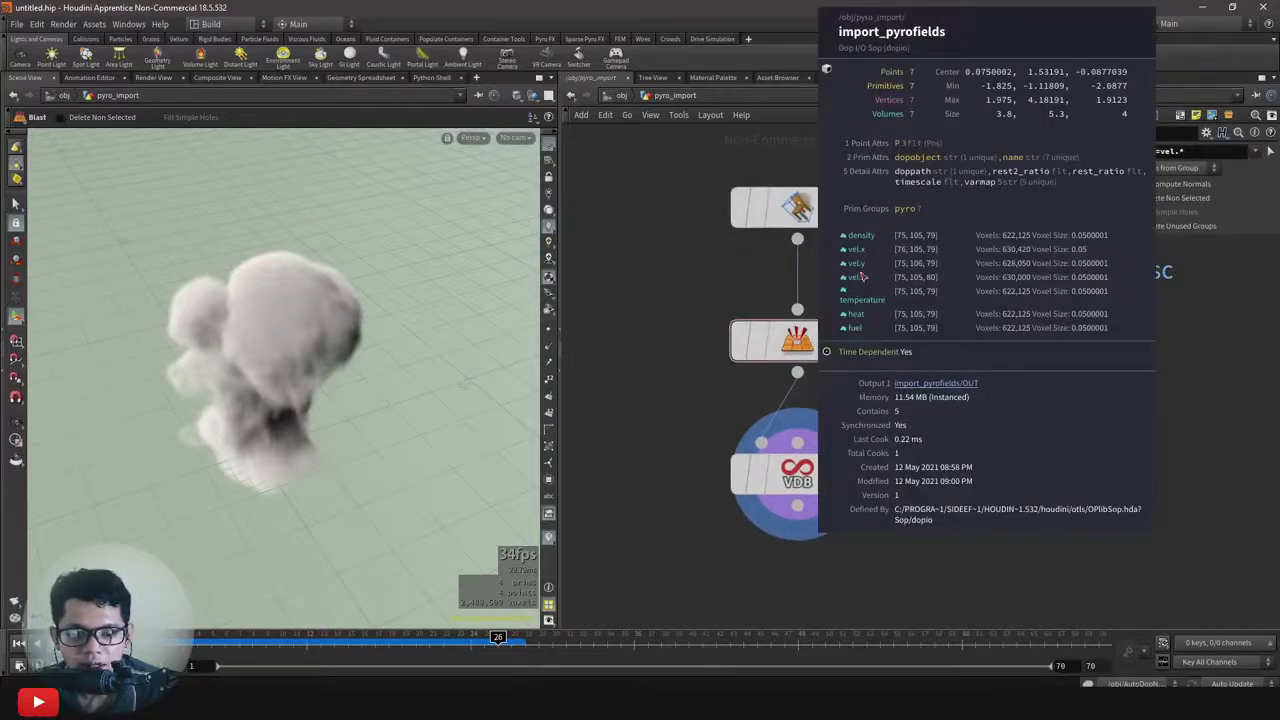
pyautogui.middleClick(790, 355)
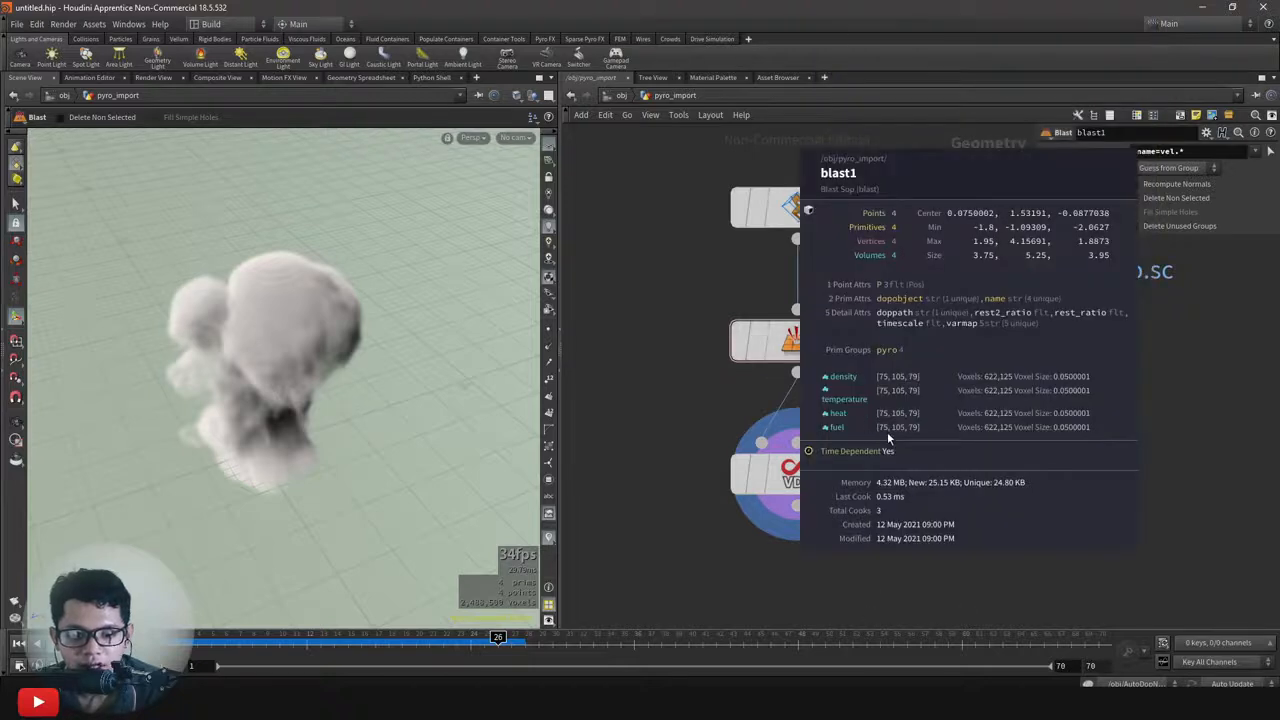
pyautogui.moveTo(704, 550); pyautogui.dragTo(718, 502, button='middle')
# Set the Convert VDB node's Group to * and its Convert To option to VDB.
pyautogui.moveTo(894, 580); pyautogui.dragTo(754, 340)
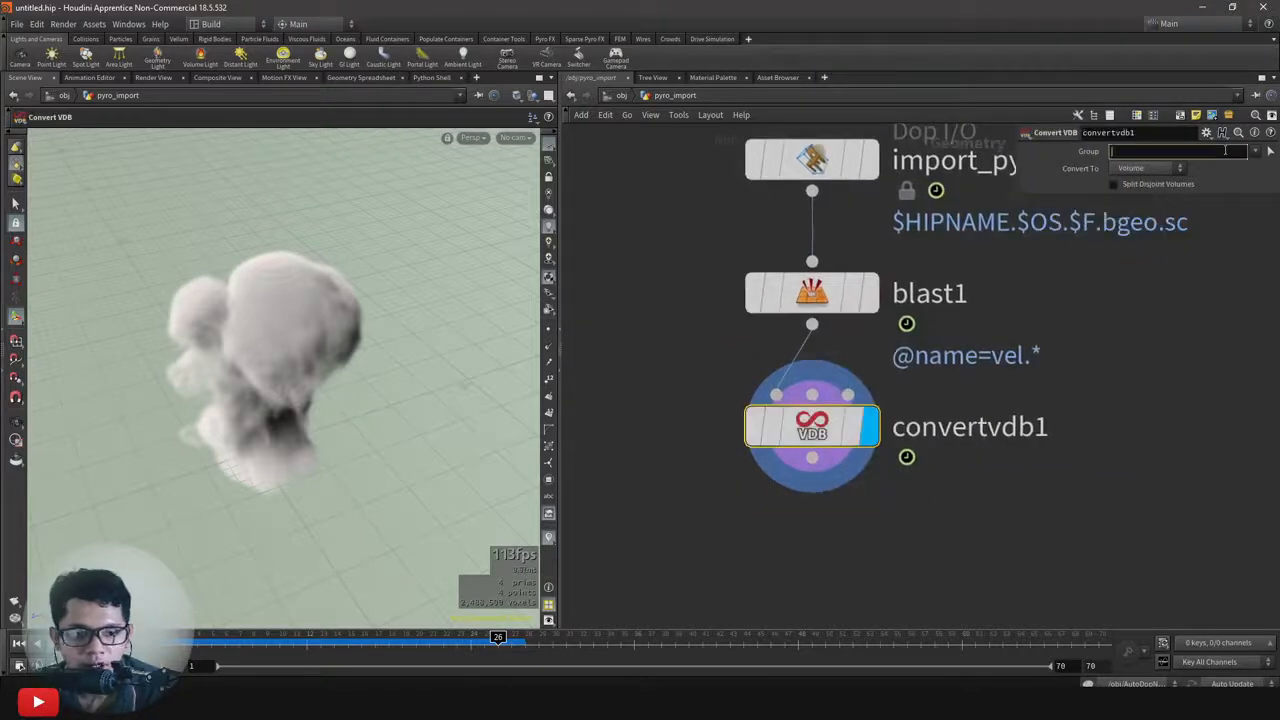
pyautogui.click(1224, 150)
pyautogui.press('Return')
pyautogui.click(1149, 169)
pyautogui.click(1146, 194)
# Inspect the Convert VDB node's output grids and examine the converted smoke from several angles.
pyautogui.moveTo(806, 445); pyautogui.dragTo(885, 463, button='middle')
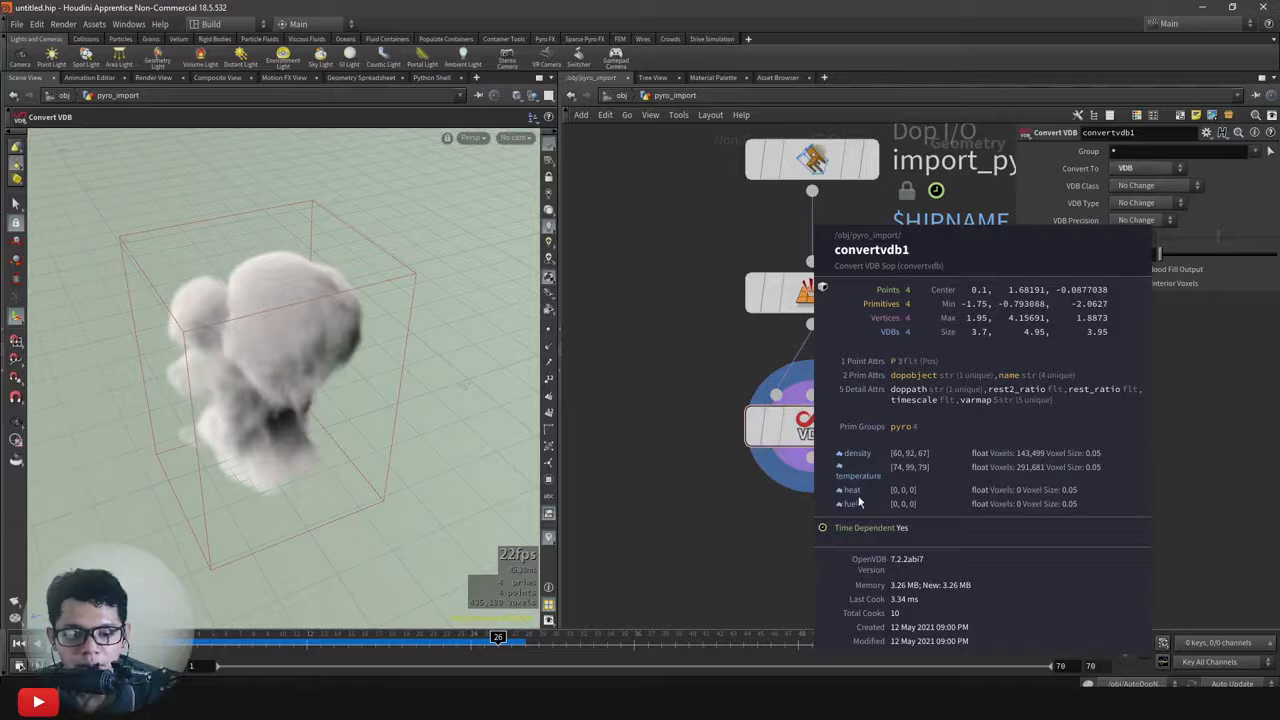
pyautogui.moveTo(732, 624); pyautogui.dragTo(769, 538, button='middle')
pyautogui.keyDown('alt'); pyautogui.moveTo(166, 477); pyautogui.dragTo(200, 509, button='right'); pyautogui.keyUp('alt')
pyautogui.keyDown('alt'); pyautogui.moveTo(200, 509); pyautogui.dragTo(262, 512); pyautogui.keyUp('alt')
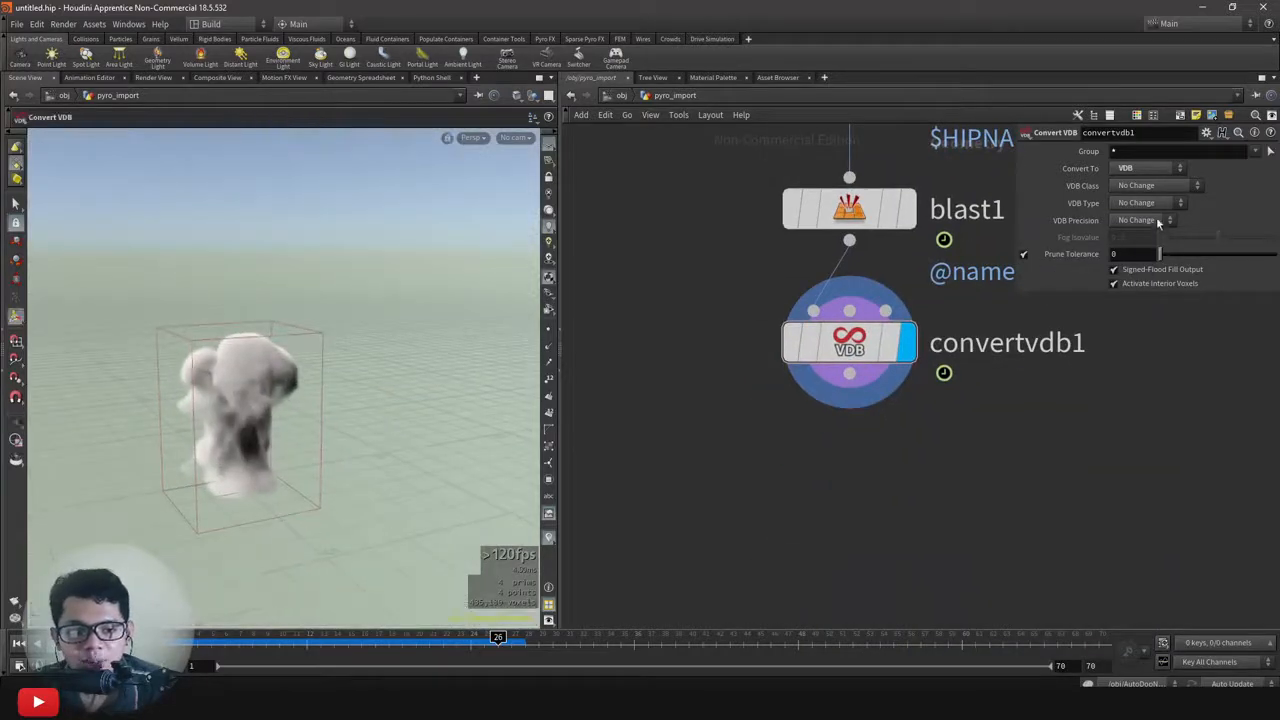
pyautogui.keyDown('alt'); pyautogui.moveTo(291, 414); pyautogui.dragTo(300, 423); pyautogui.keyUp('alt')
pyautogui.moveTo(197, 640); pyautogui.dragTo(498, 640)
pyautogui.keyDown('alt'); pyautogui.moveTo(275, 440); pyautogui.dragTo(246, 416, button='right'); pyautogui.keyUp('alt')
# Add a File Cache node connected below the Convert VDB node and rename it smoke_vdb.
pyautogui.scroll(-2, 854, 514)
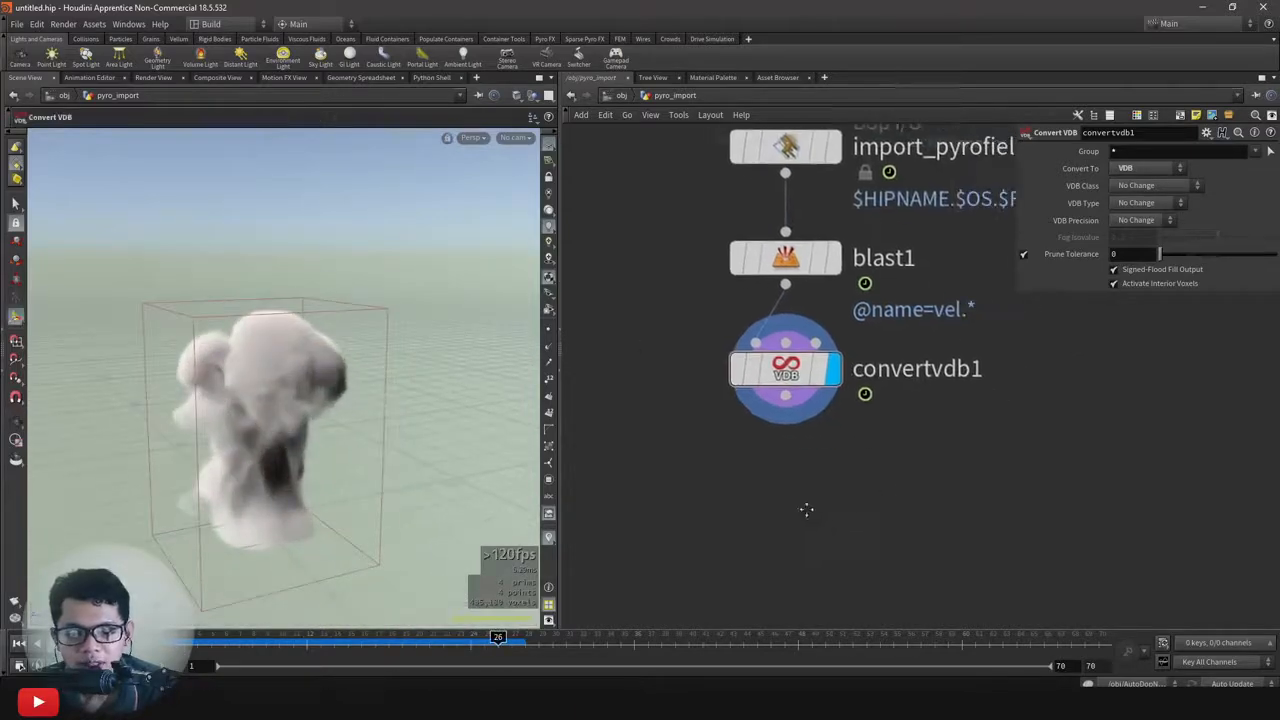
pyautogui.press('Tab')
pyautogui.write('file')
pyautogui.press('Down')
pyautogui.hotkey('shift', 'Return')
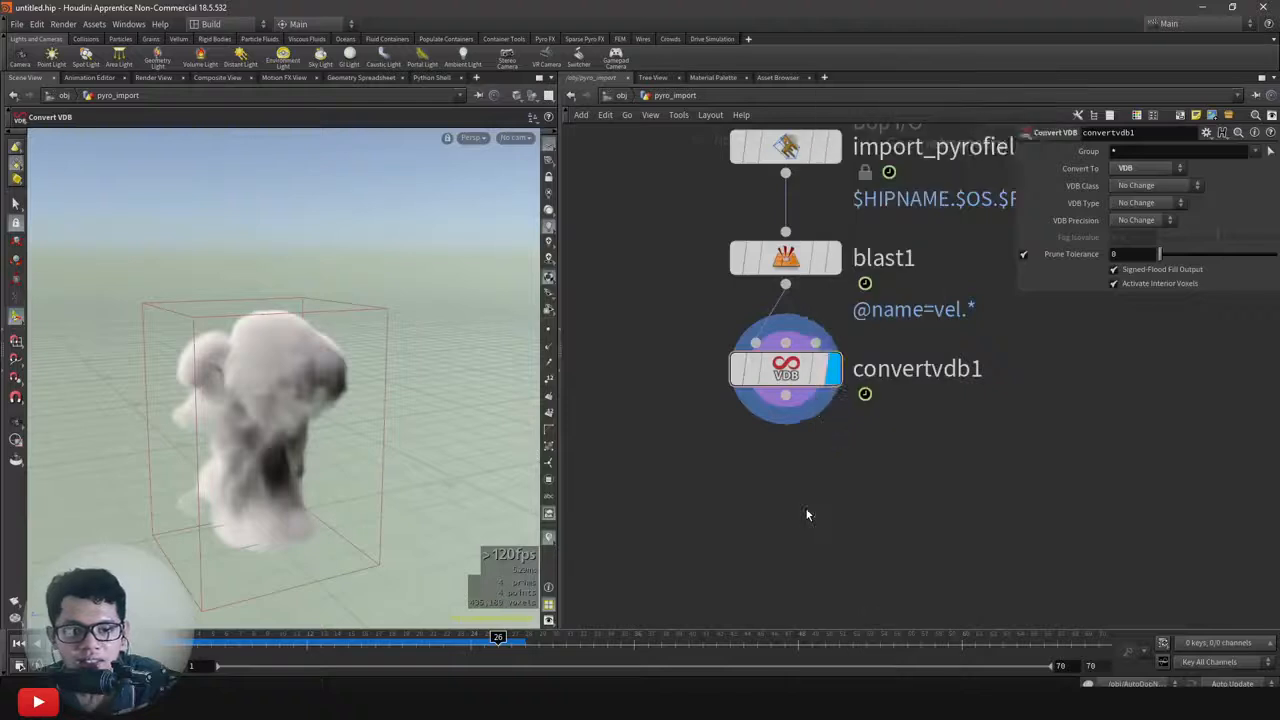
pyautogui.click(935, 480)
pyautogui.doubleClick(935, 480)
pyautogui.write('smo')
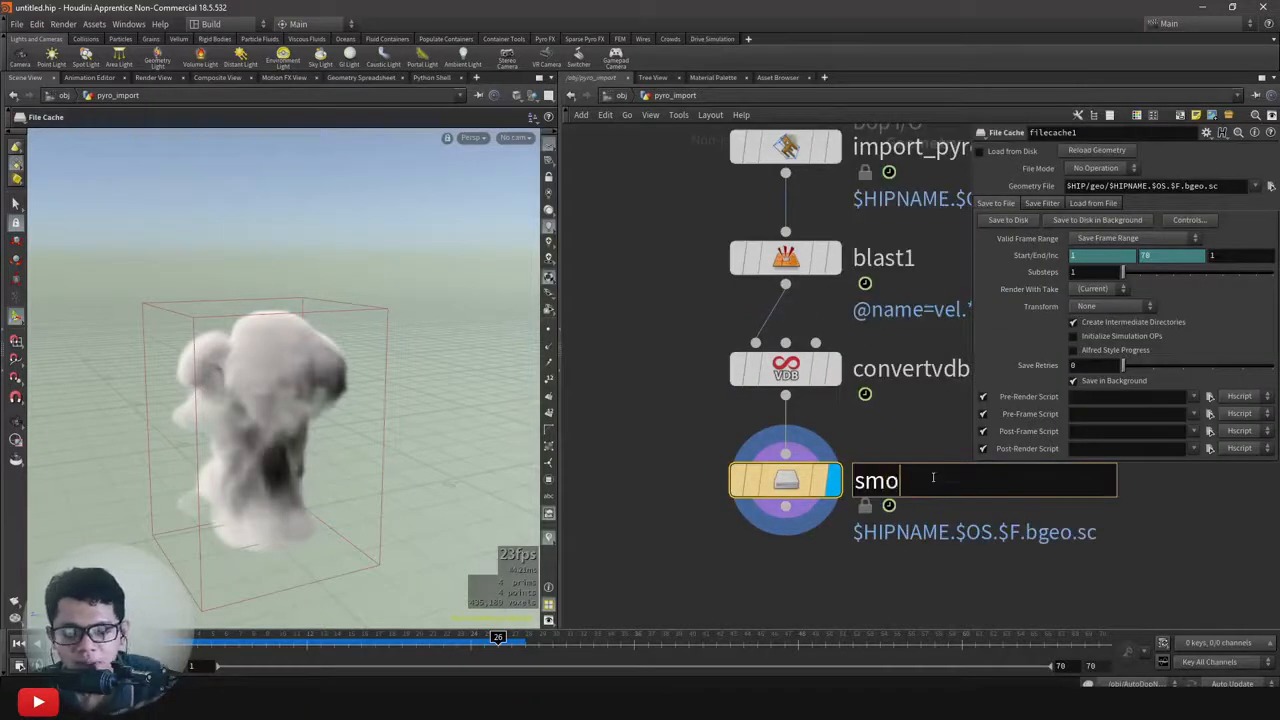
pyautogui.write('ke_vdb')
pyautogui.press('Return')
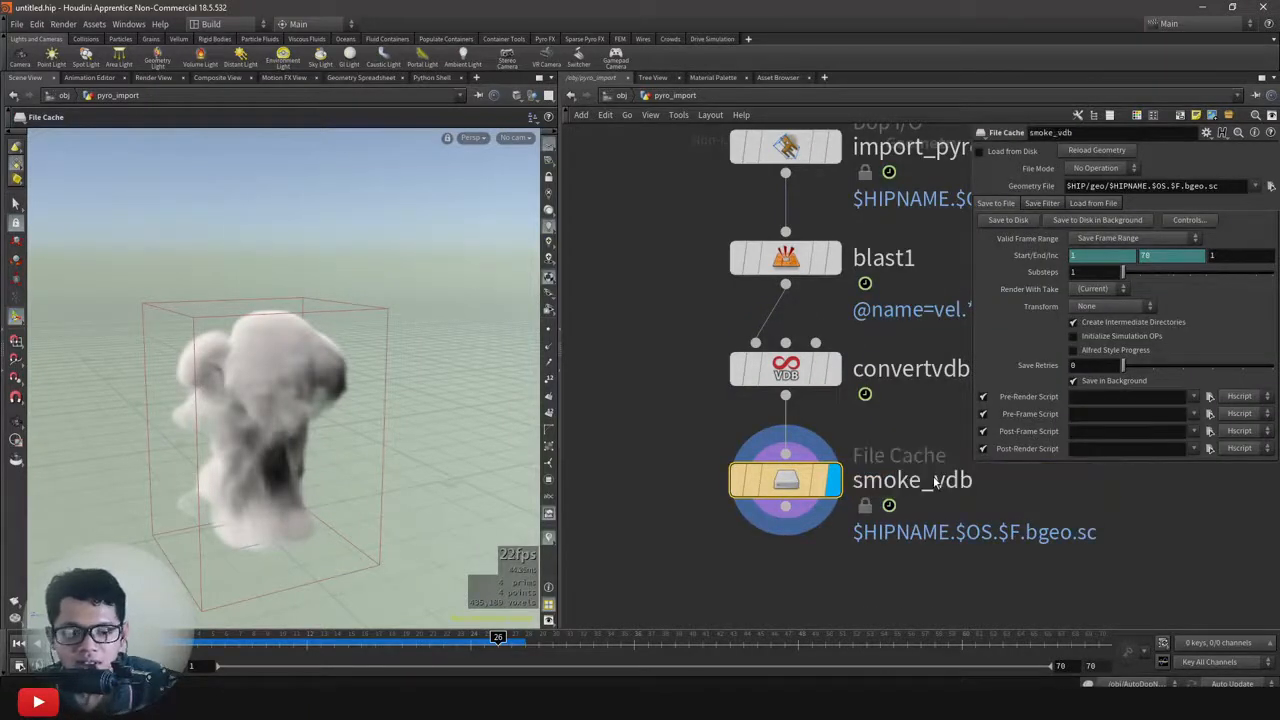
# Change the smoke_vdb cache's Geometry File extension to vdb, giving $HIP/geo/$HIPNAME.$OS.$F.vdb.
pyautogui.moveTo(1183, 186); pyautogui.dragTo(1232, 184)
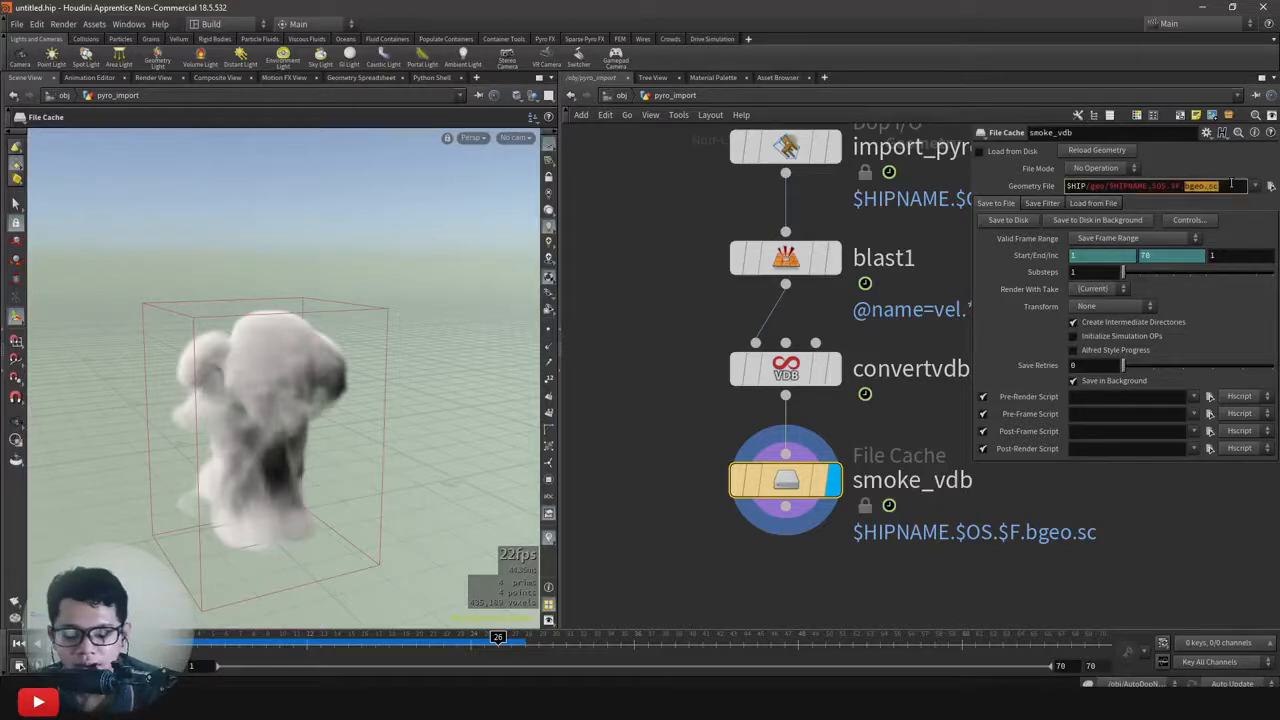
pyautogui.write('vdb')
pyautogui.press('Return')
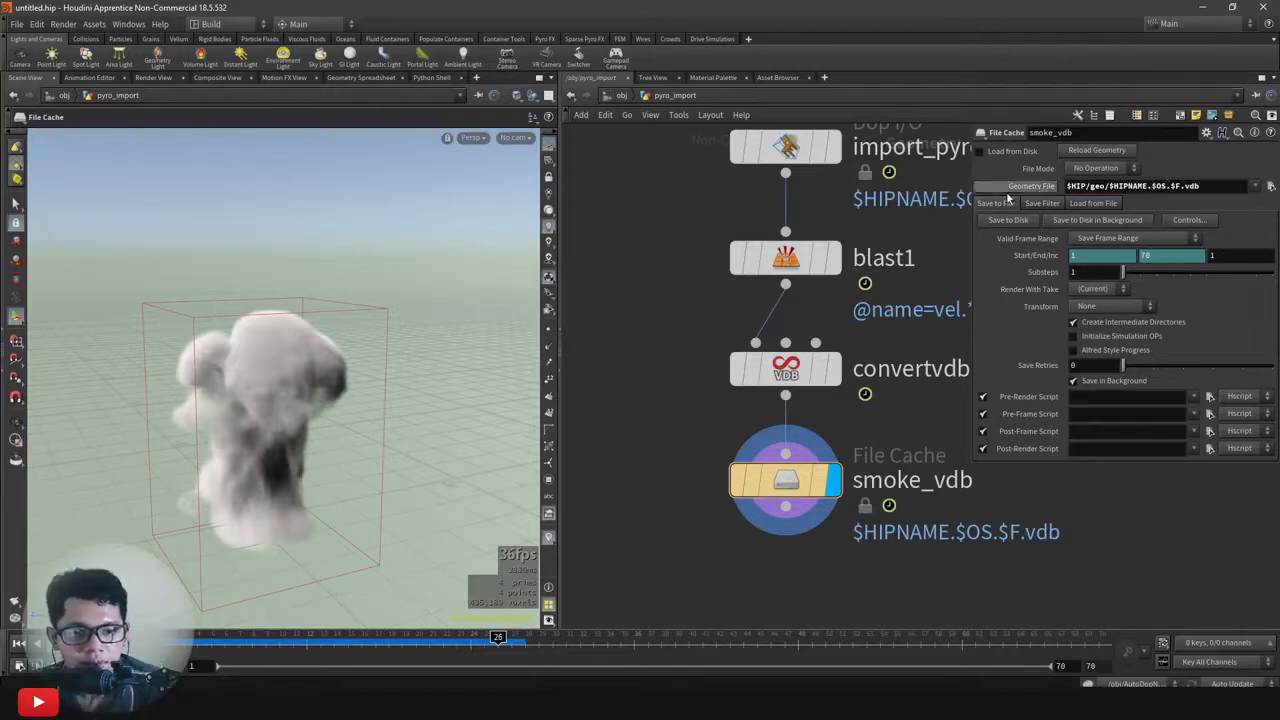
# Check which location on disk the smoke_vdb cache's Geometry File path resolves to.
pyautogui.click(1036, 186)
pyautogui.click(1037, 188)
pyautogui.click(1037, 188)
pyautogui.moveTo(1111, 187); pyautogui.dragTo(1262, 198)
pyautogui.click(1270, 186)
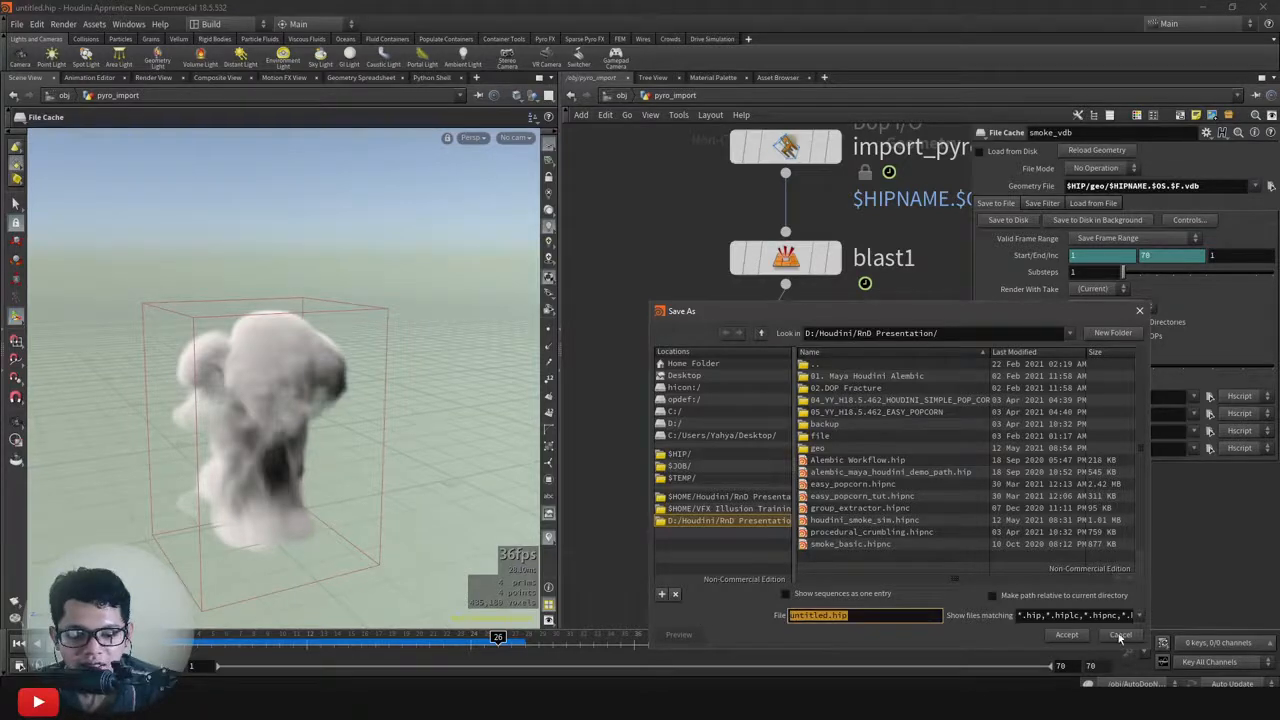
# Save the scene as smoke_basic.hipnc in D:/Houdini/RnD Presentation/, overwriting the existing file.
pyautogui.click(1119, 635)
pyautogui.click(17, 24)
pyautogui.click(47, 103)
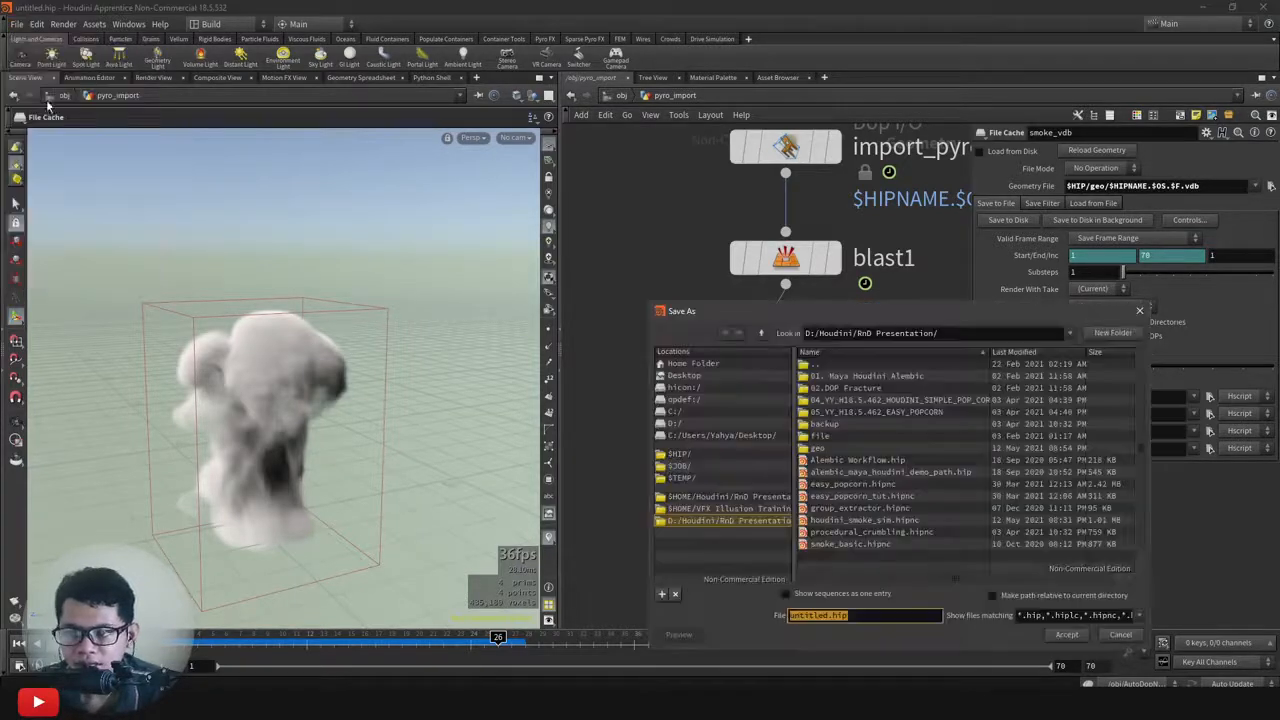
pyautogui.click(889, 544)
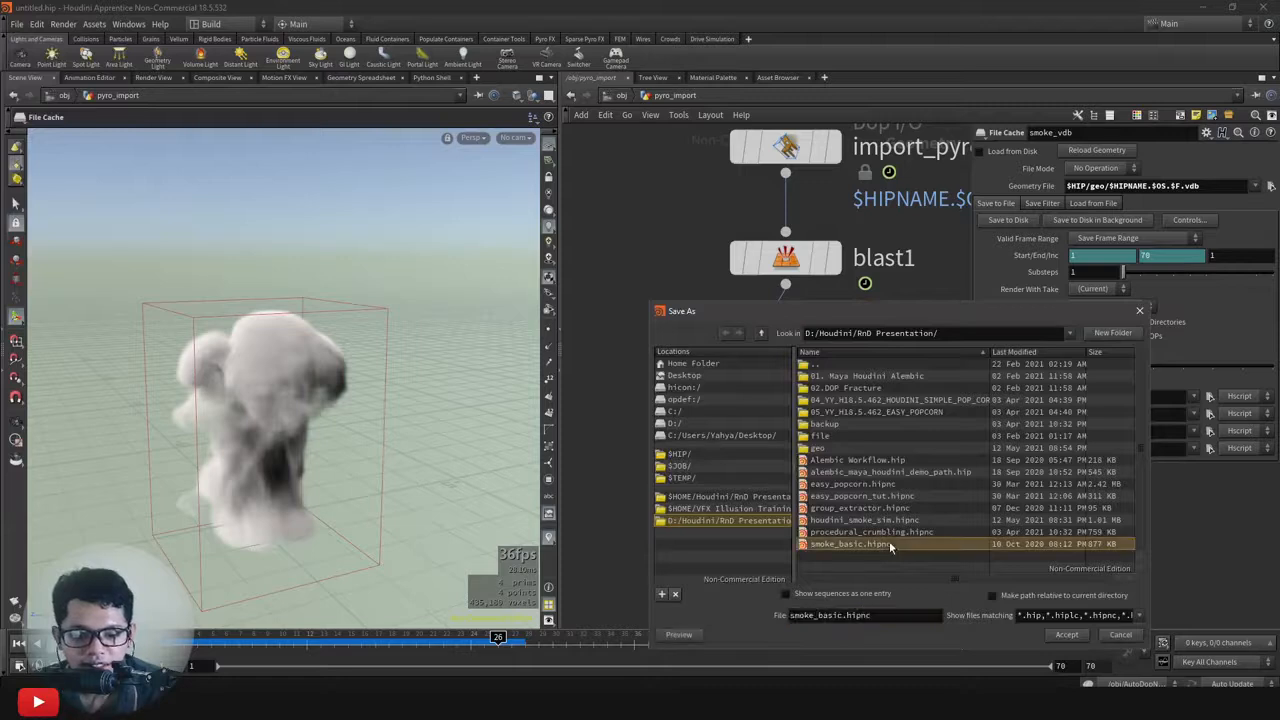
pyautogui.click(1064, 636)
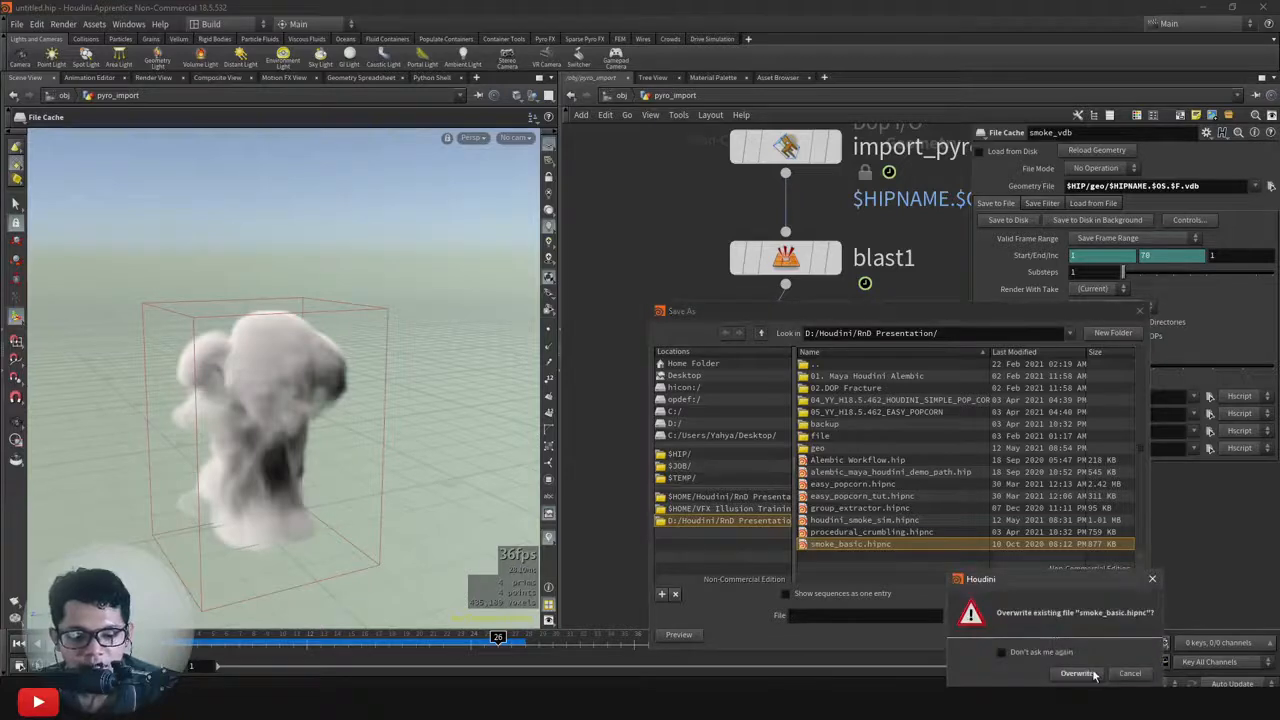
pyautogui.click(1080, 673)
# Remove $HIPNAME from the smoke_vdb cache's Geometry File and wrap $OS in backticks, giving $HIP/geo/`$OS`.$F.vdb.
pyautogui.click(1007, 190)
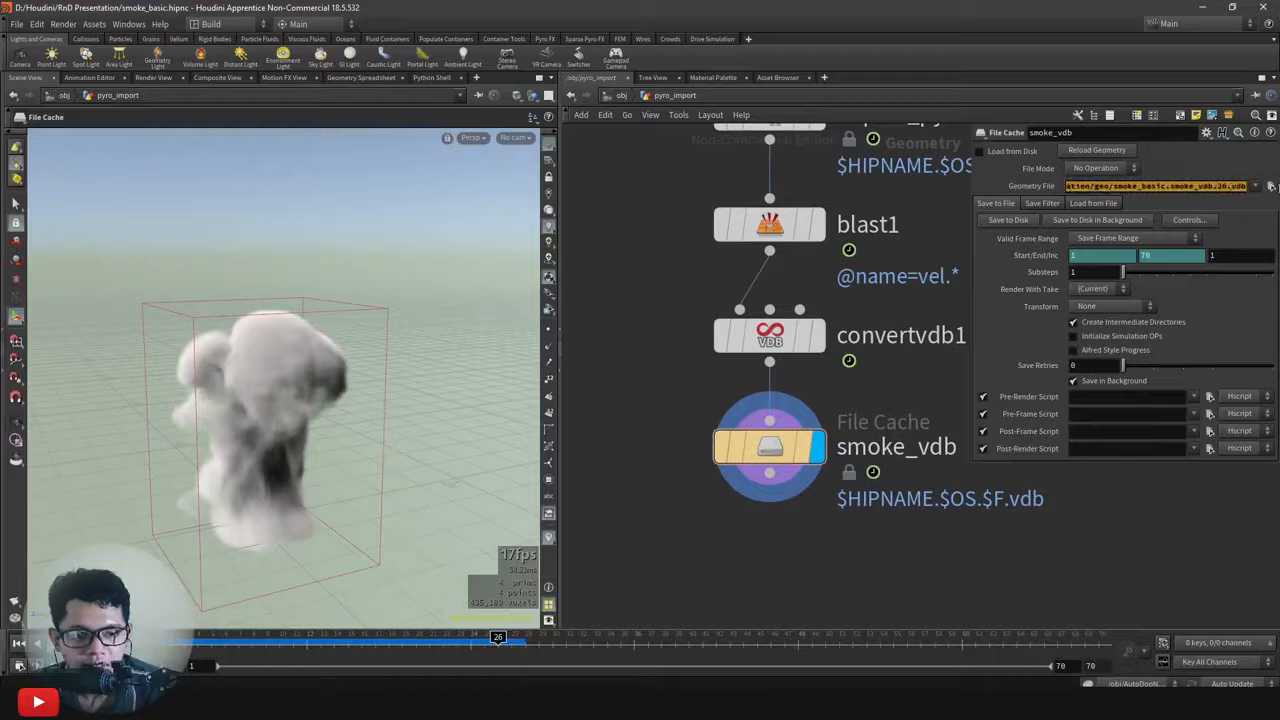
pyautogui.click(1037, 189)
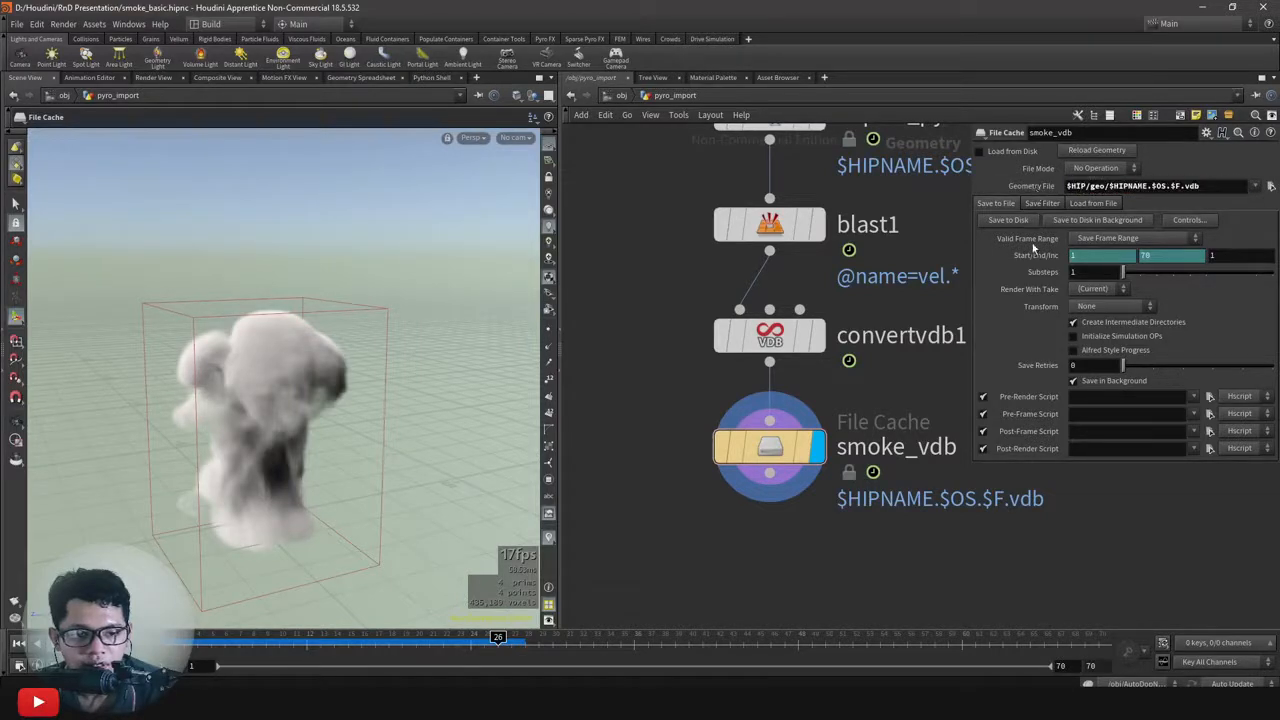
pyautogui.click(1151, 186)
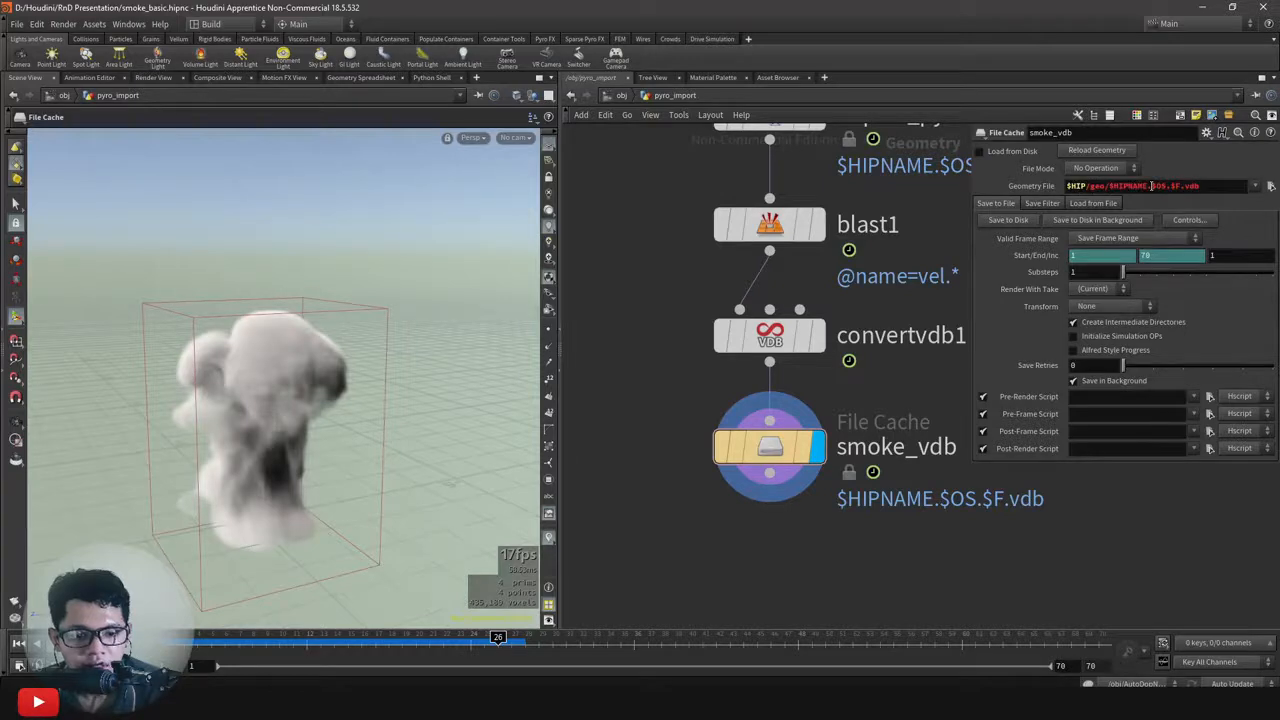
pyautogui.moveTo(1151, 186); pyautogui.dragTo(1112, 186)
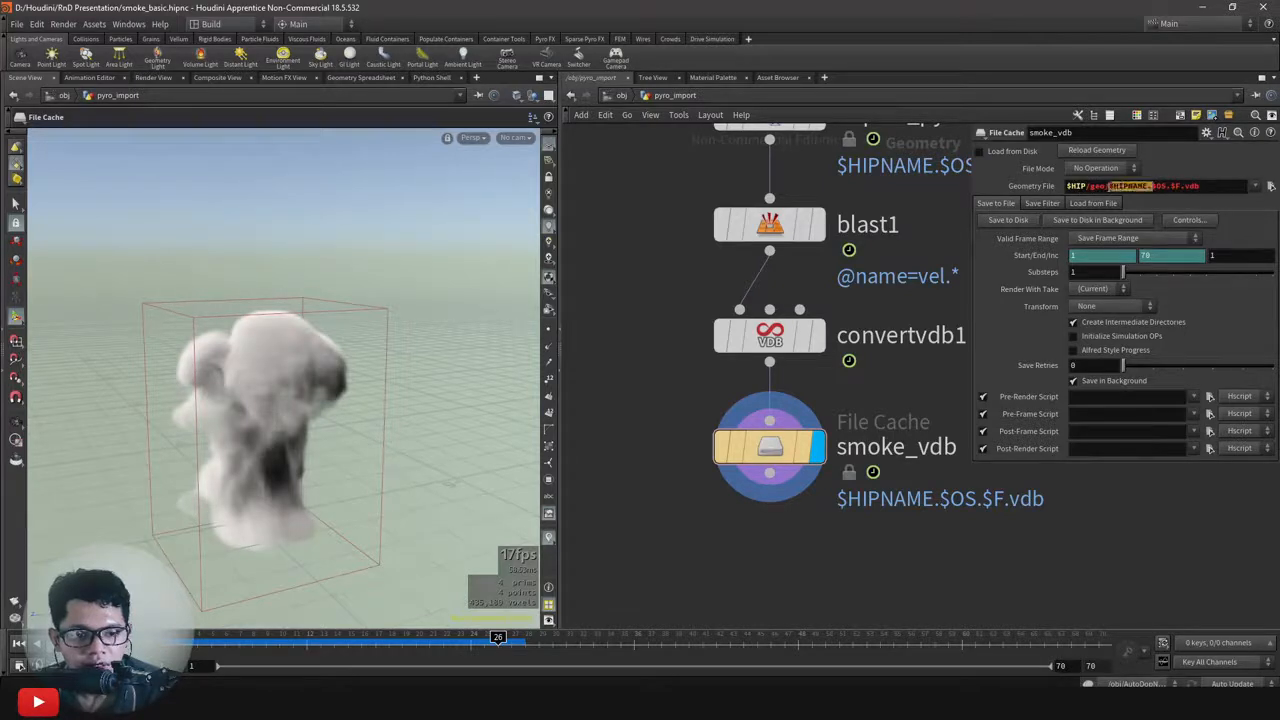
pyautogui.press('BackSpace')
pyautogui.click(1121, 187)
pyautogui.write('`$OS')
pyautogui.write('`')
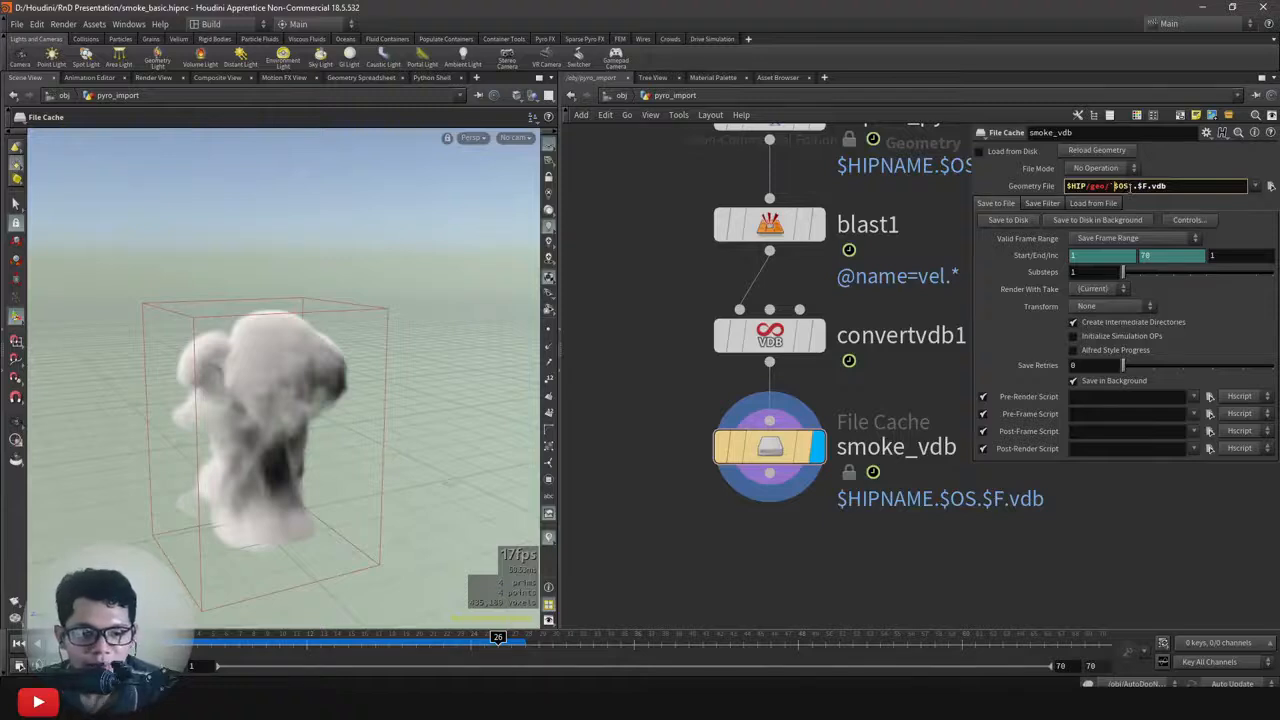
pyautogui.press('Return')
# Replace the dot before the frame number with an underscore, making the Geometry File $HIP/geo/`$OS`_$F.vdb.
pyautogui.click(1040, 187)
pyautogui.moveTo(1120, 187); pyautogui.dragTo(1273, 187)
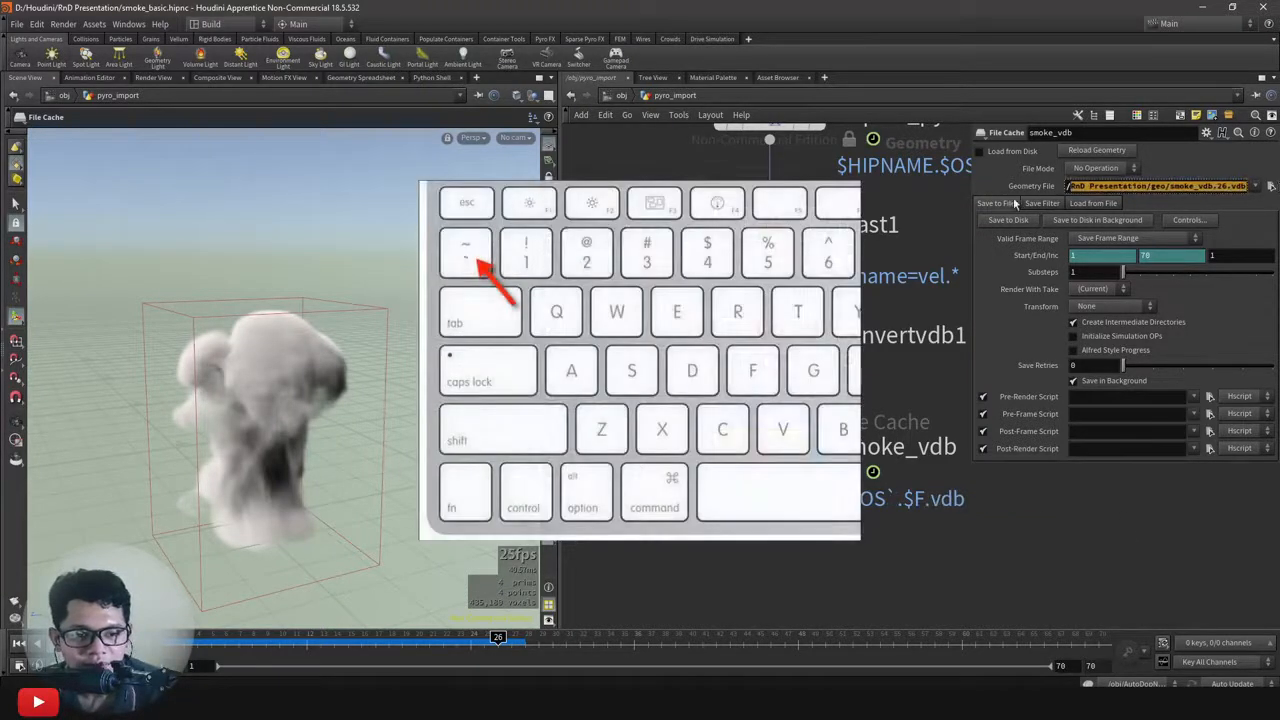
pyautogui.click(1045, 189)
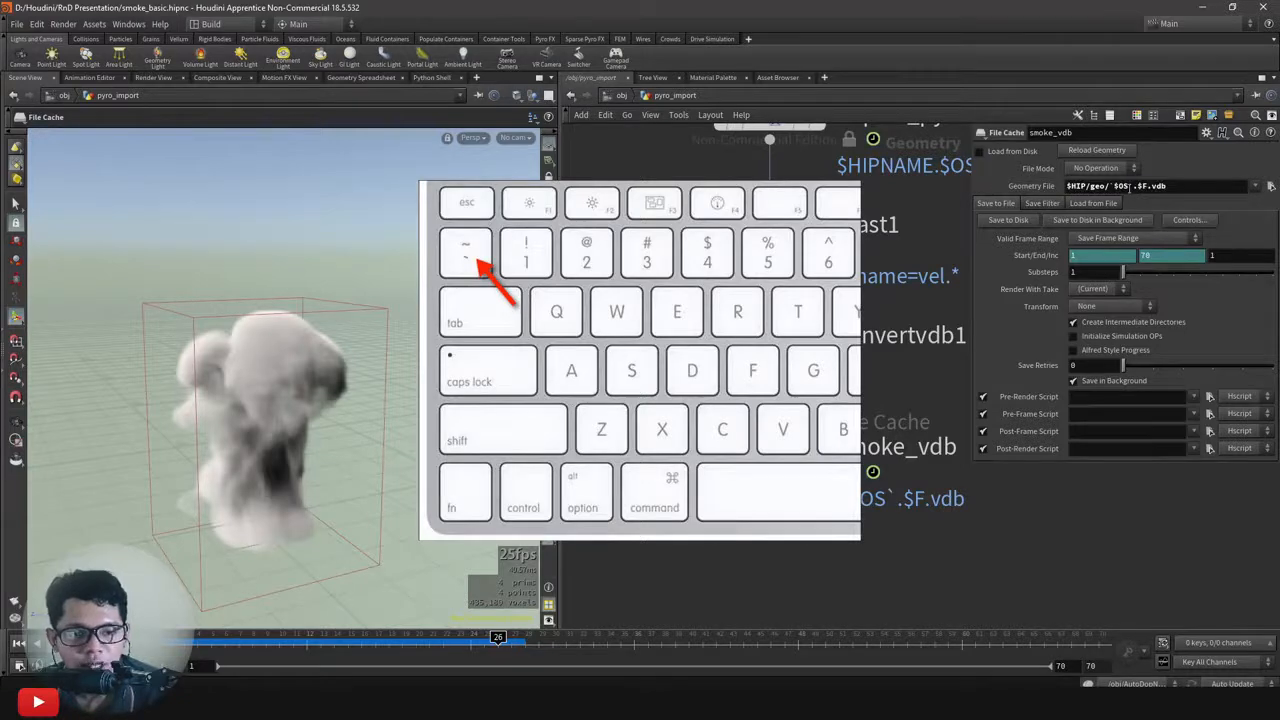
pyautogui.write('_')
pyautogui.press('Return')
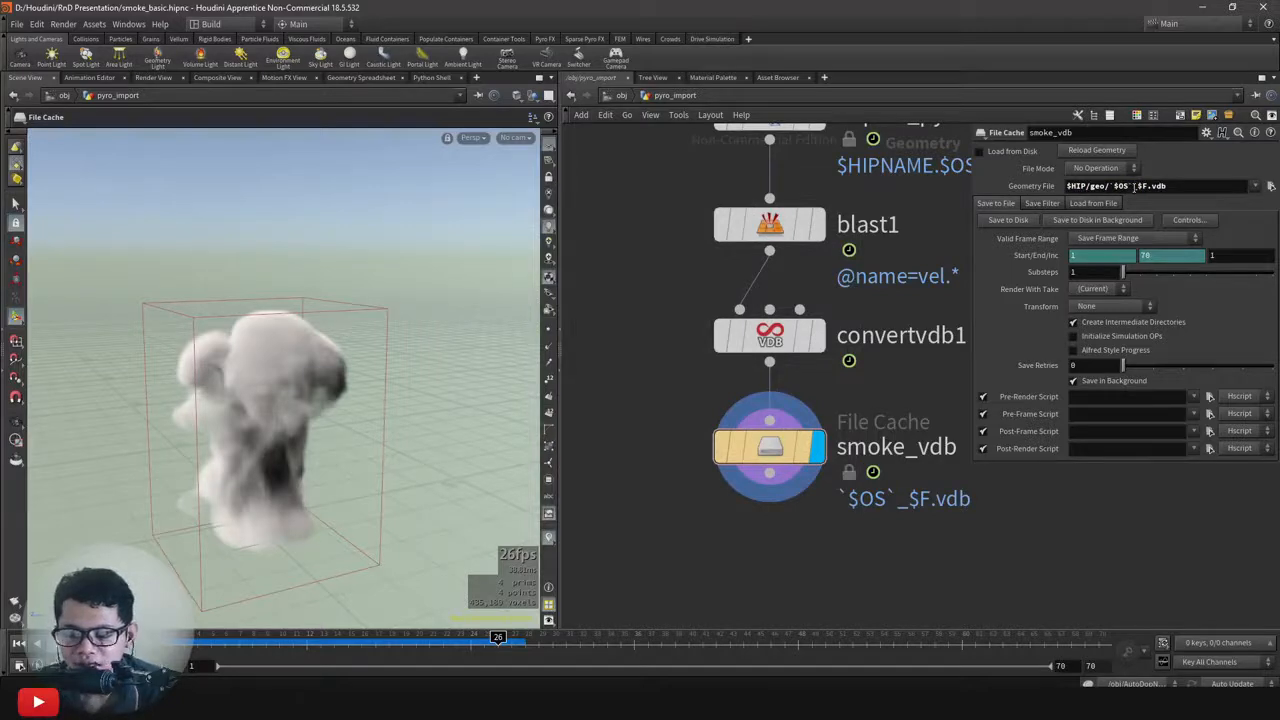
# Check the file name that the edited Geometry File expression resolves to and review its $OS part.
pyautogui.click(1060, 189)
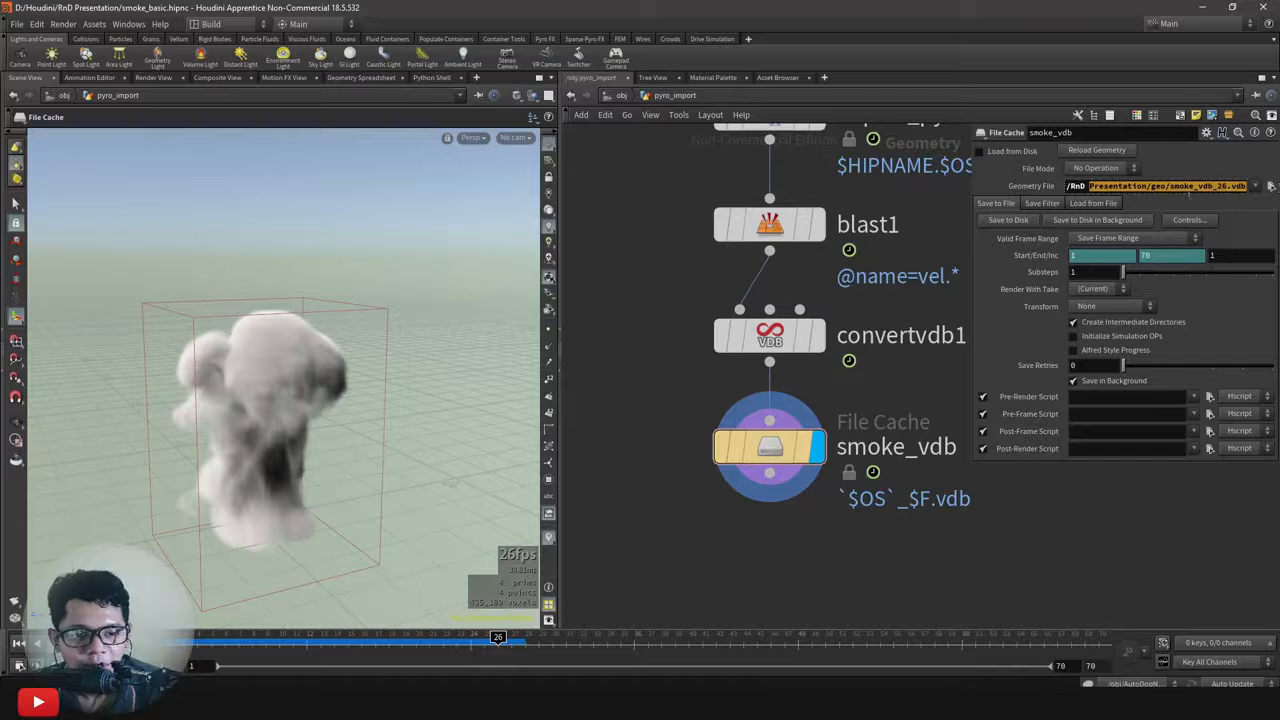
pyautogui.click(1050, 190)
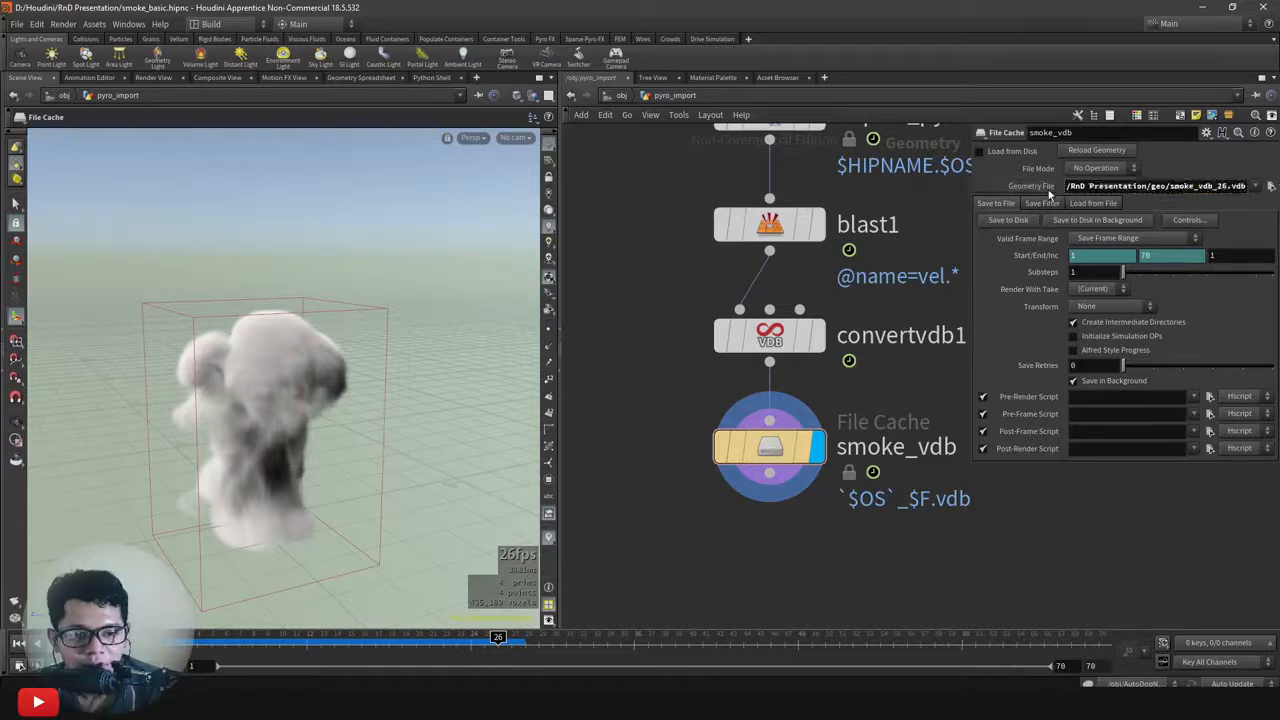
pyautogui.click(1136, 187)
pyautogui.click(1117, 187)
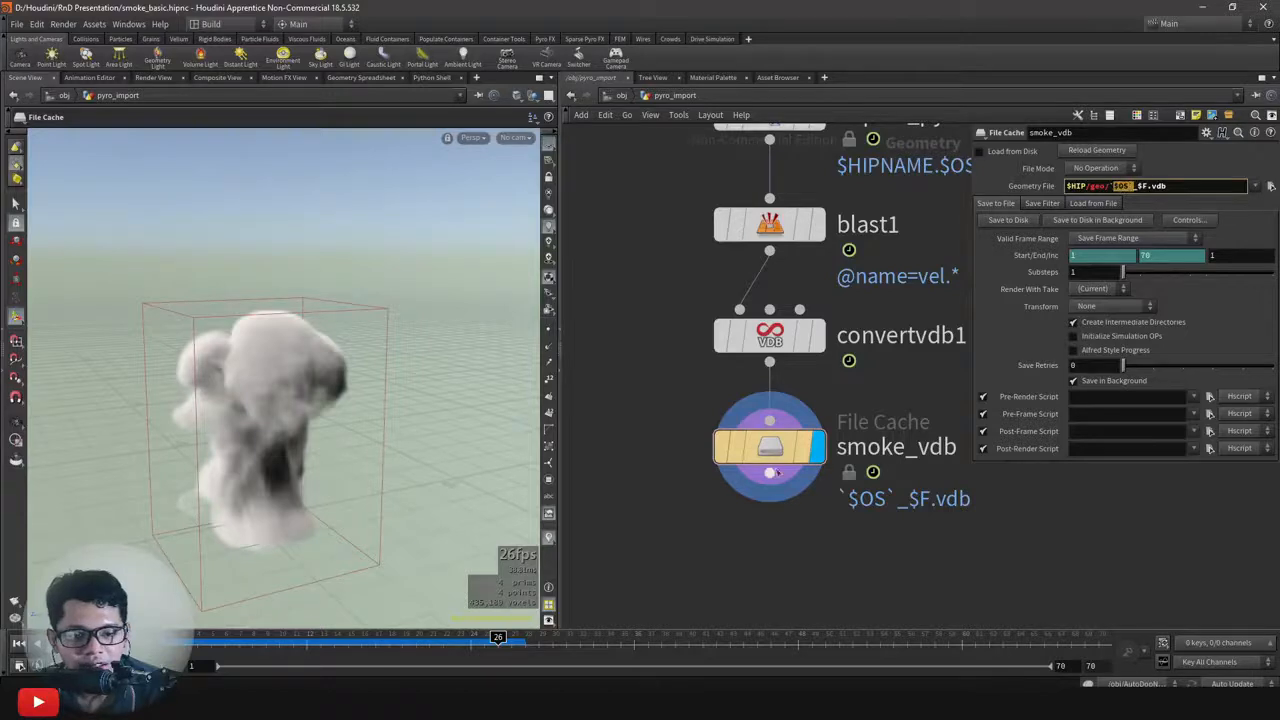
# Save the smoke_vdb cache to disk for frames 1 to 70 and close the Houdini Console.
pyautogui.scroll(-2, 868, 478)
pyautogui.moveTo(876, 488); pyautogui.dragTo(842, 480, button='middle')
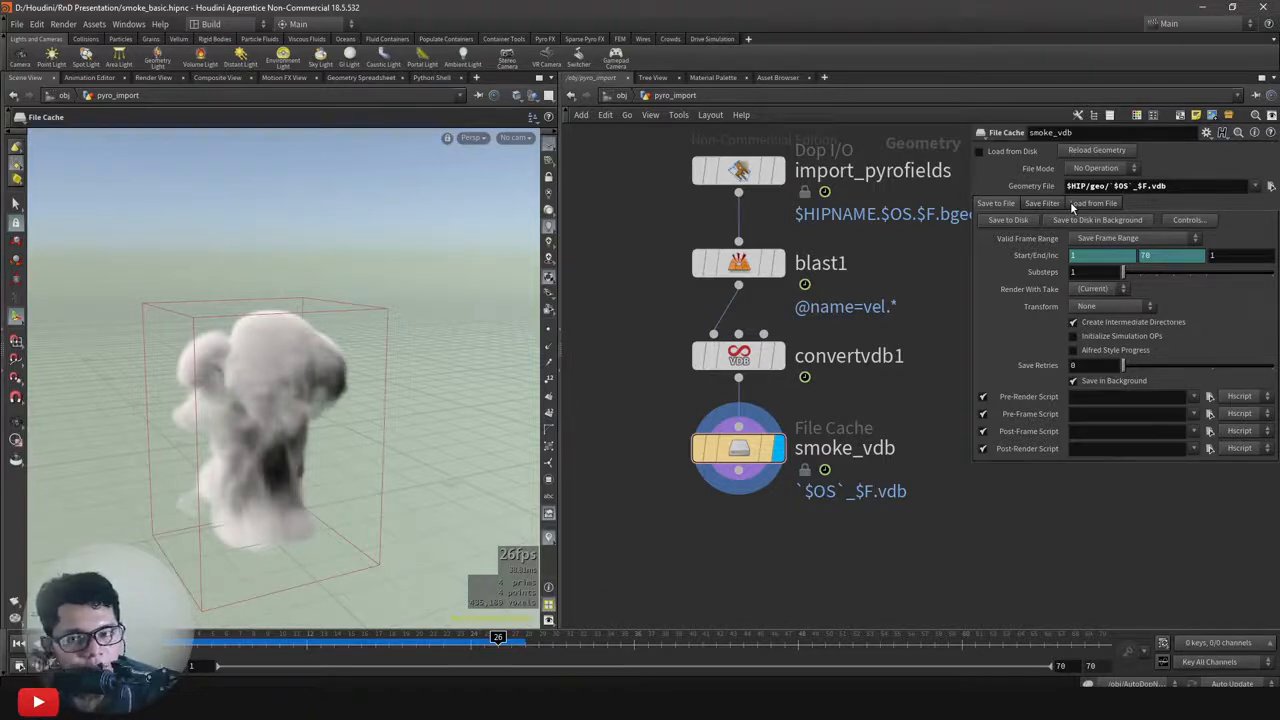
pyautogui.moveTo(902, 424); pyautogui.dragTo(888, 394, button='middle')
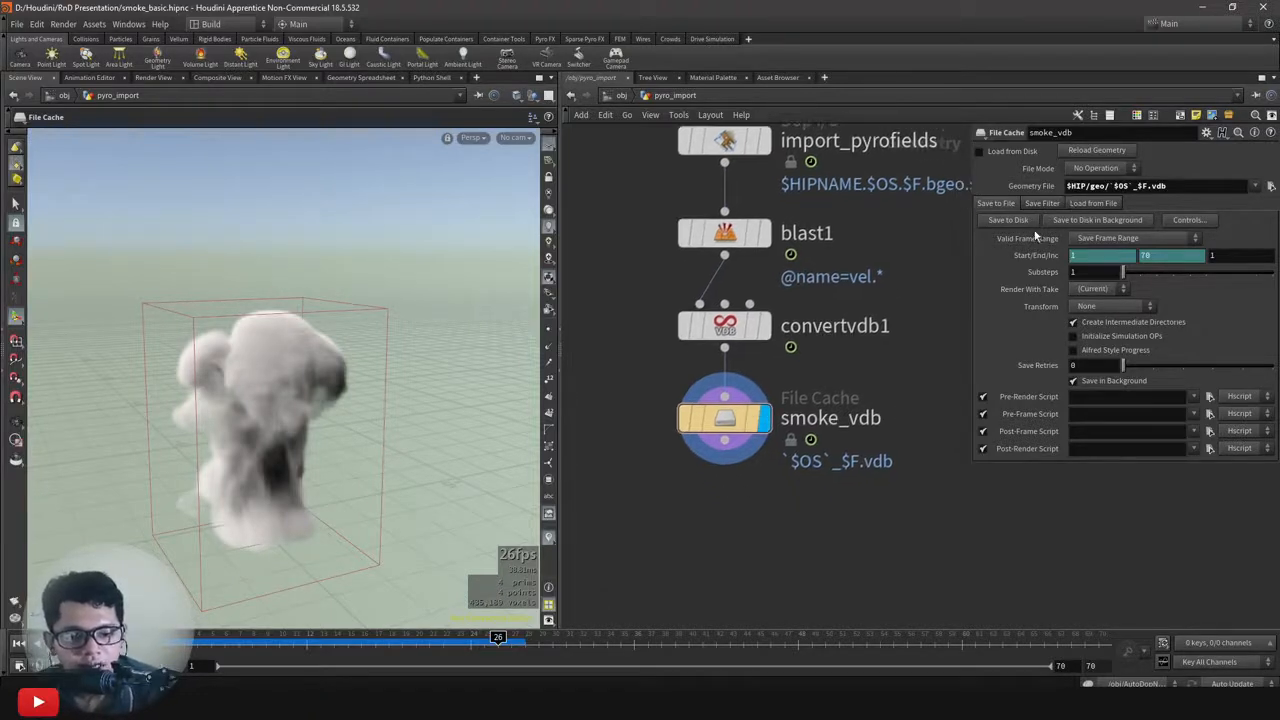
pyautogui.click(1025, 229)
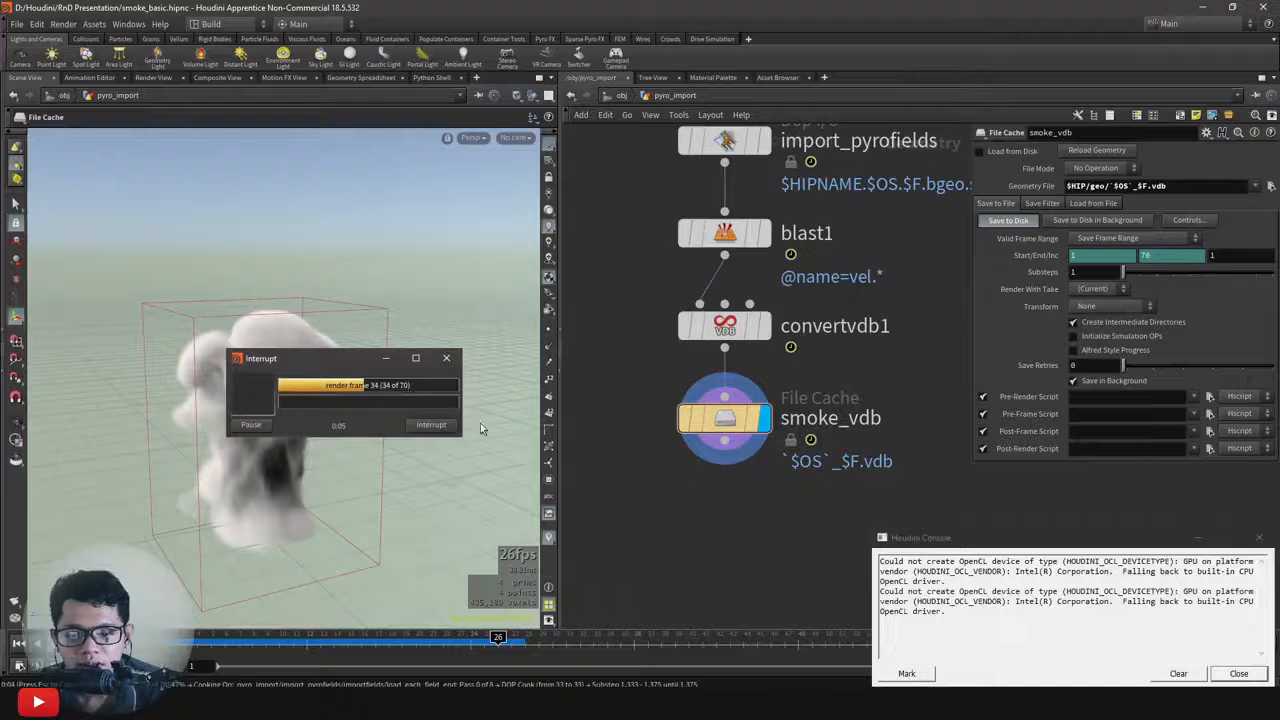
pyautogui.moveTo(334, 364); pyautogui.dragTo(522, 295)
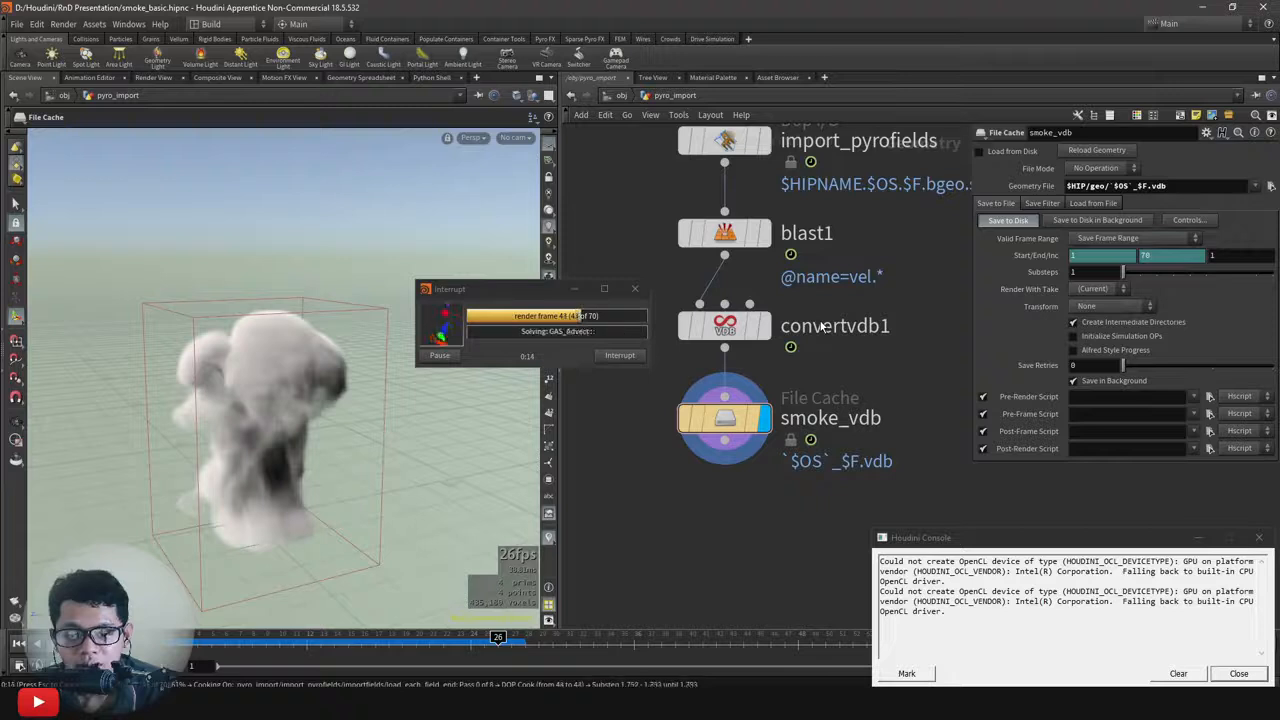
pyautogui.click(1240, 674)
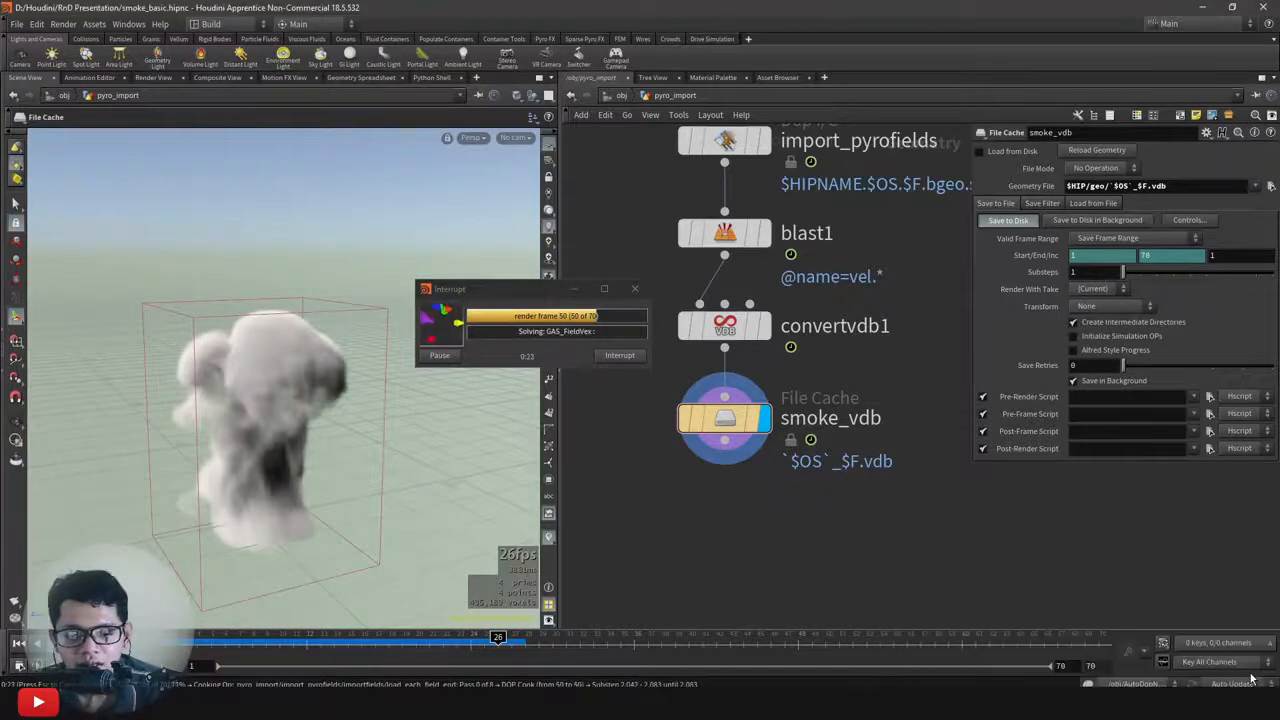
# Switch to the browser and open the SideFX home page from the Houdini download page.
pyautogui.hotkey('alt', 'Tab')
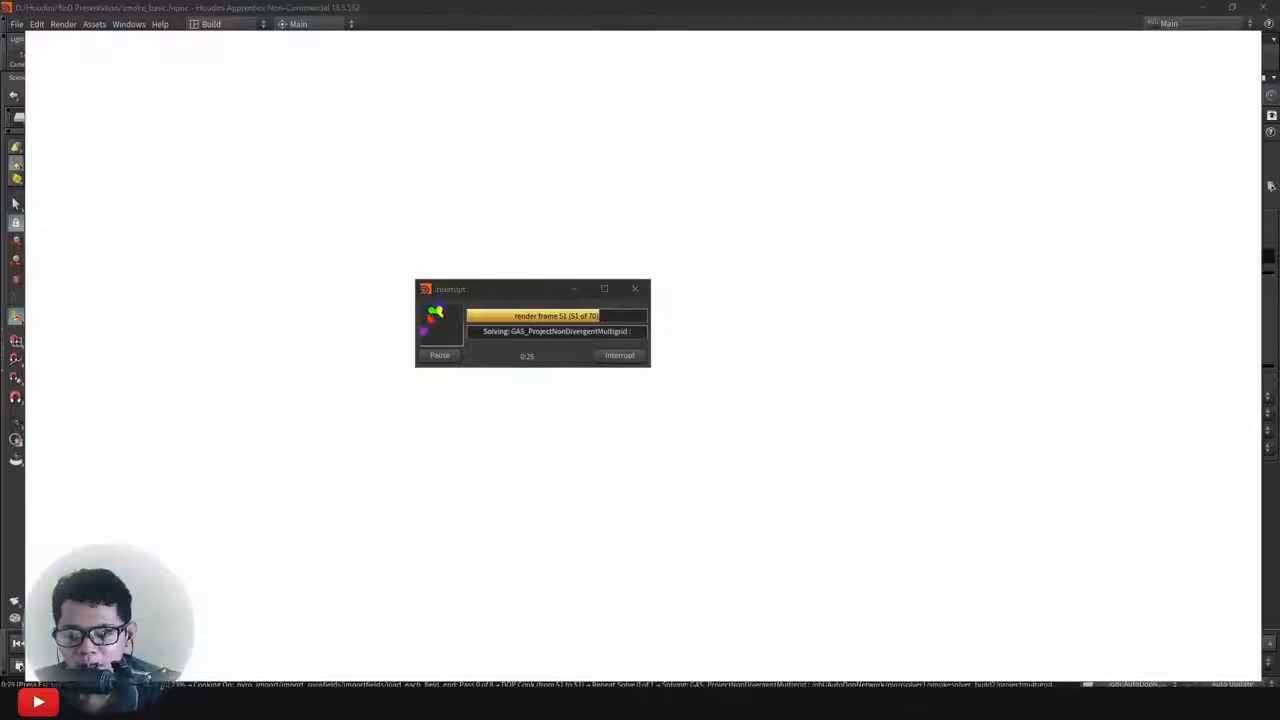
pyautogui.scroll(1, 943, 540)
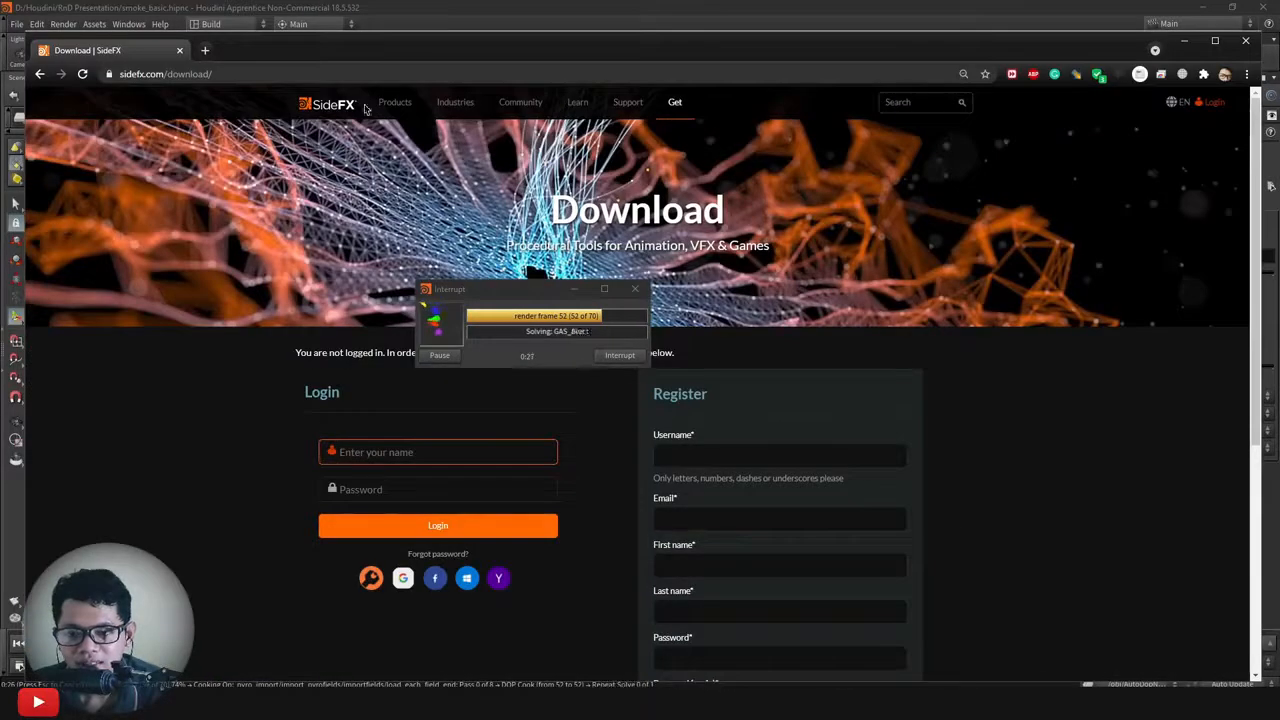
pyautogui.moveTo(437, 110)
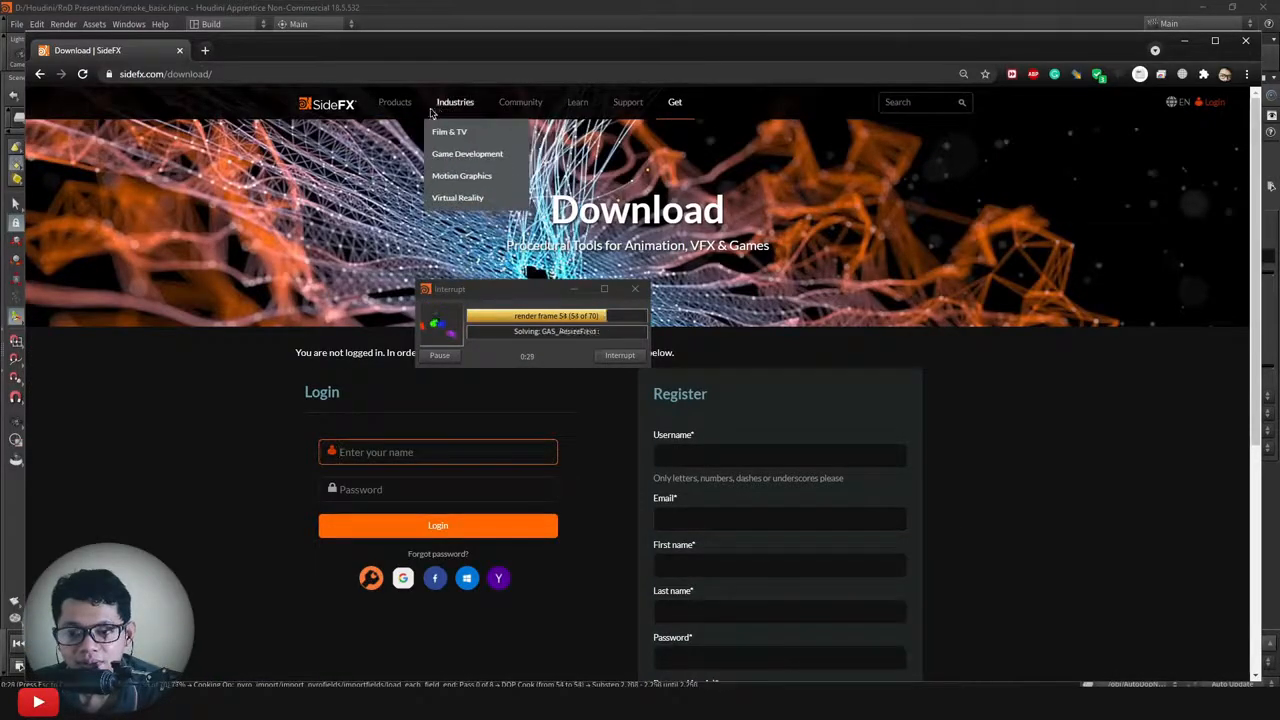
pyautogui.click(336, 110)
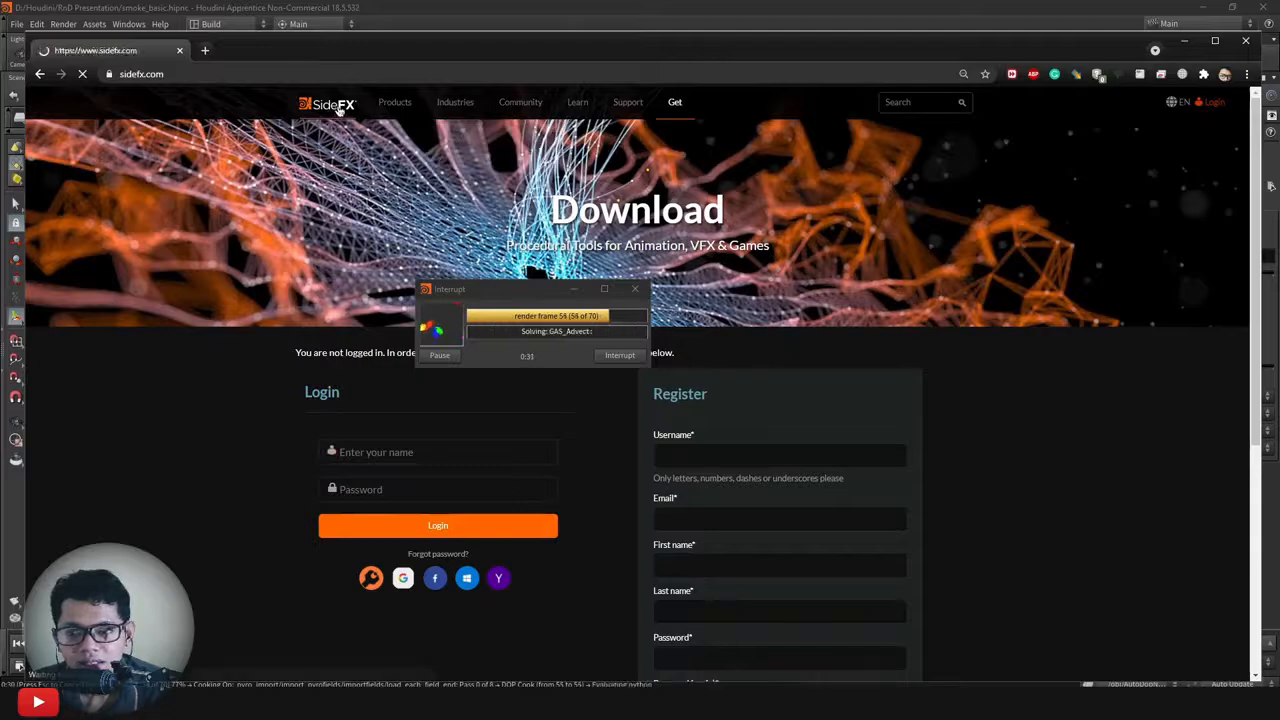
# Look through the SideFX home page's events, customer reels, tutorials and gallery, and return to Houdini.
pyautogui.scroll(-15, 900, 497)
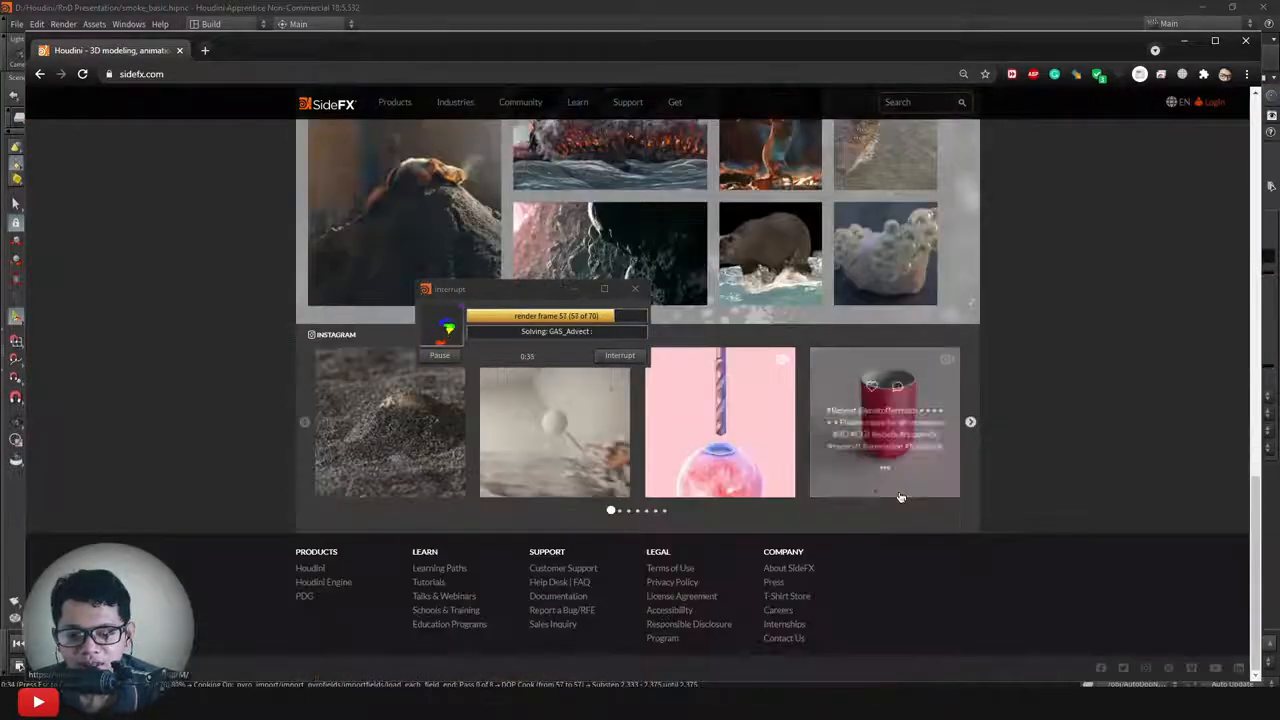
pyautogui.scroll(3, 900, 497)
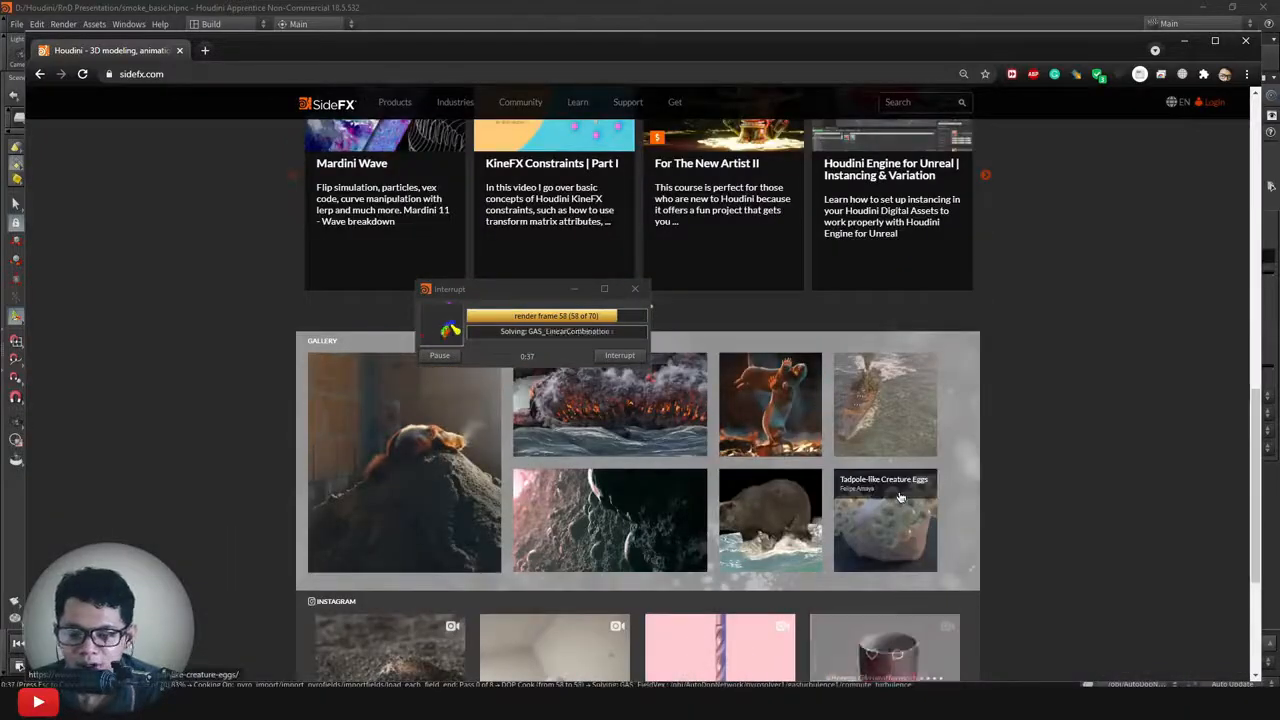
pyautogui.scroll(8, 900, 497)
pyautogui.scroll(2, 900, 497)
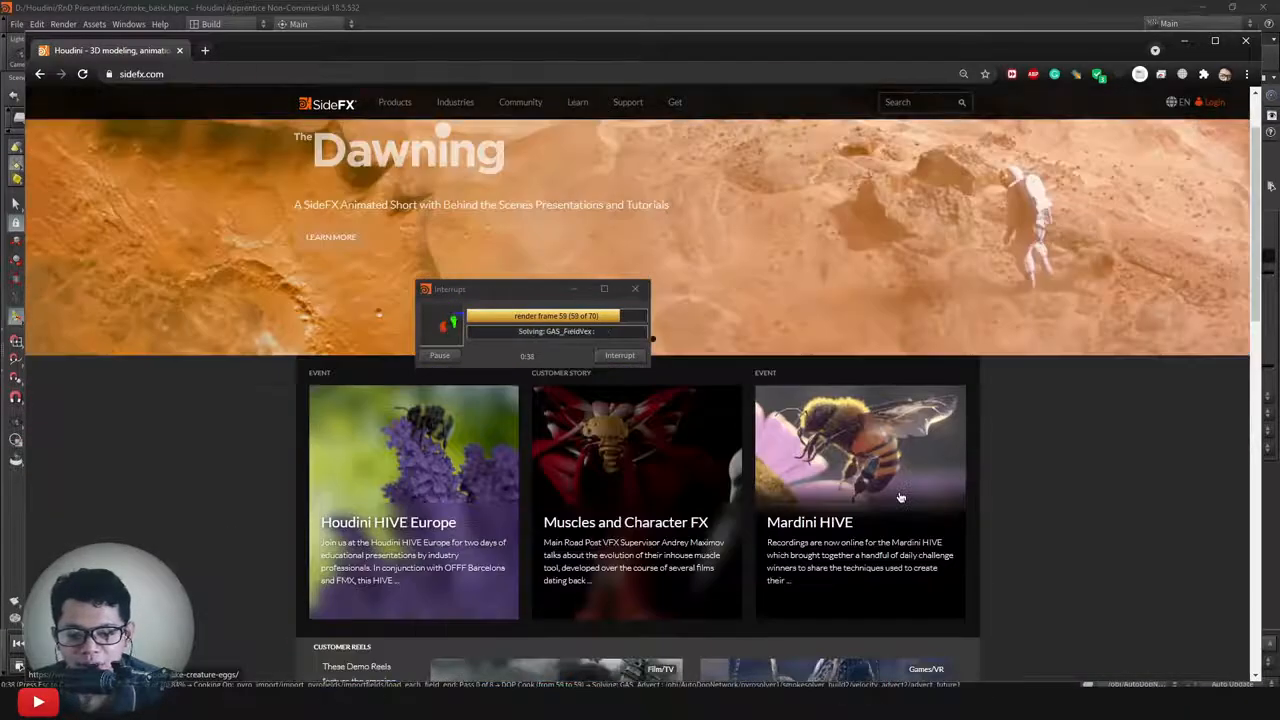
pyautogui.scroll(-4, 900, 497)
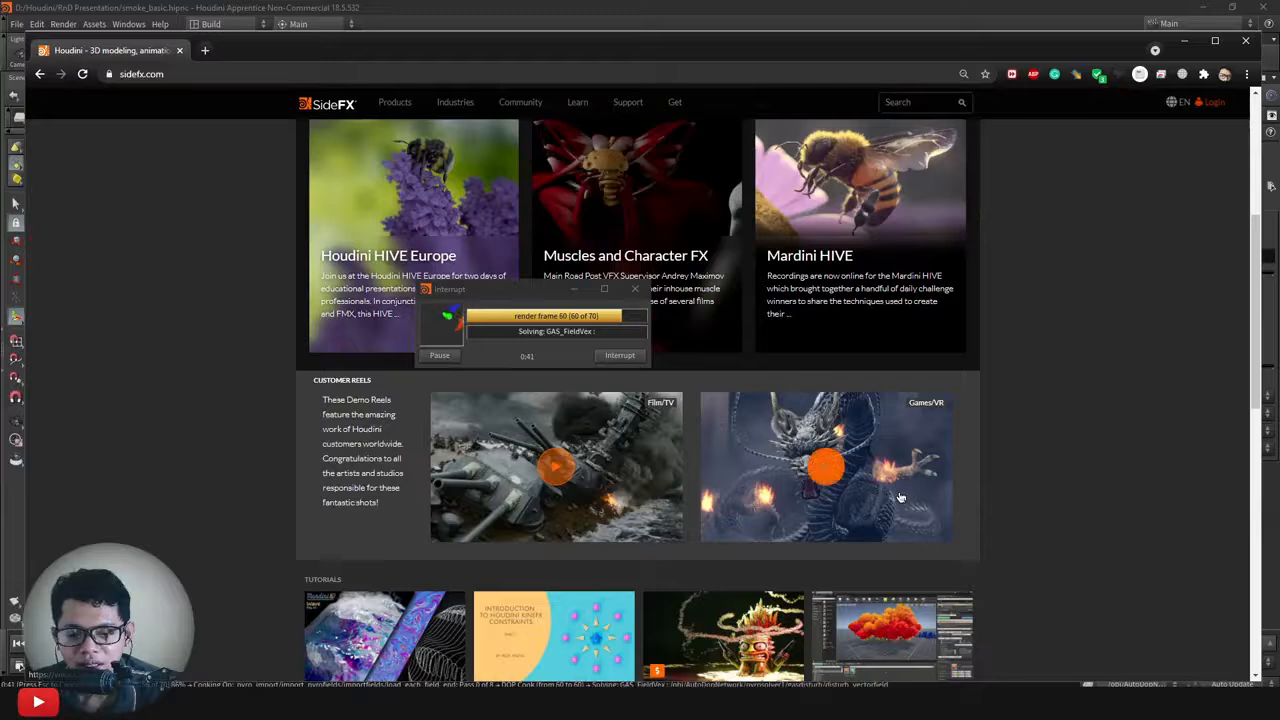
pyautogui.scroll(-3, 900, 497)
pyautogui.scroll(-4, 900, 497)
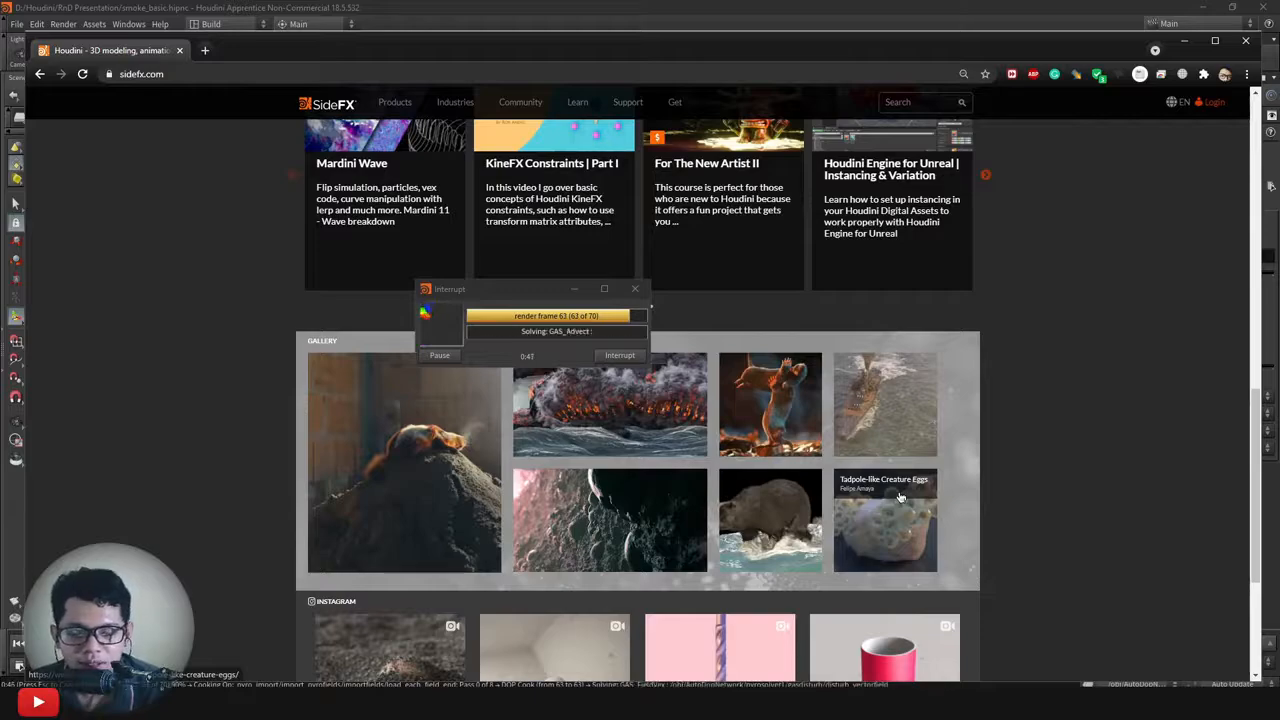
pyautogui.scroll(-4, 900, 497)
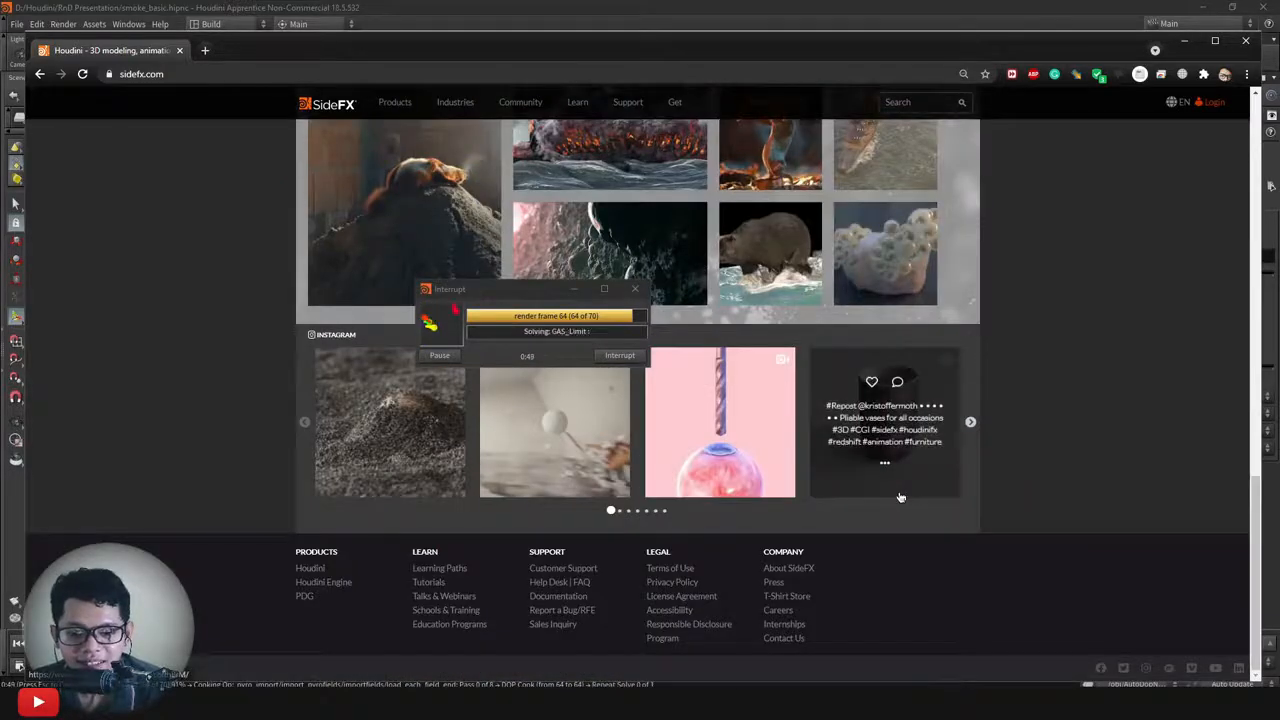
pyautogui.scroll(10, 900, 497)
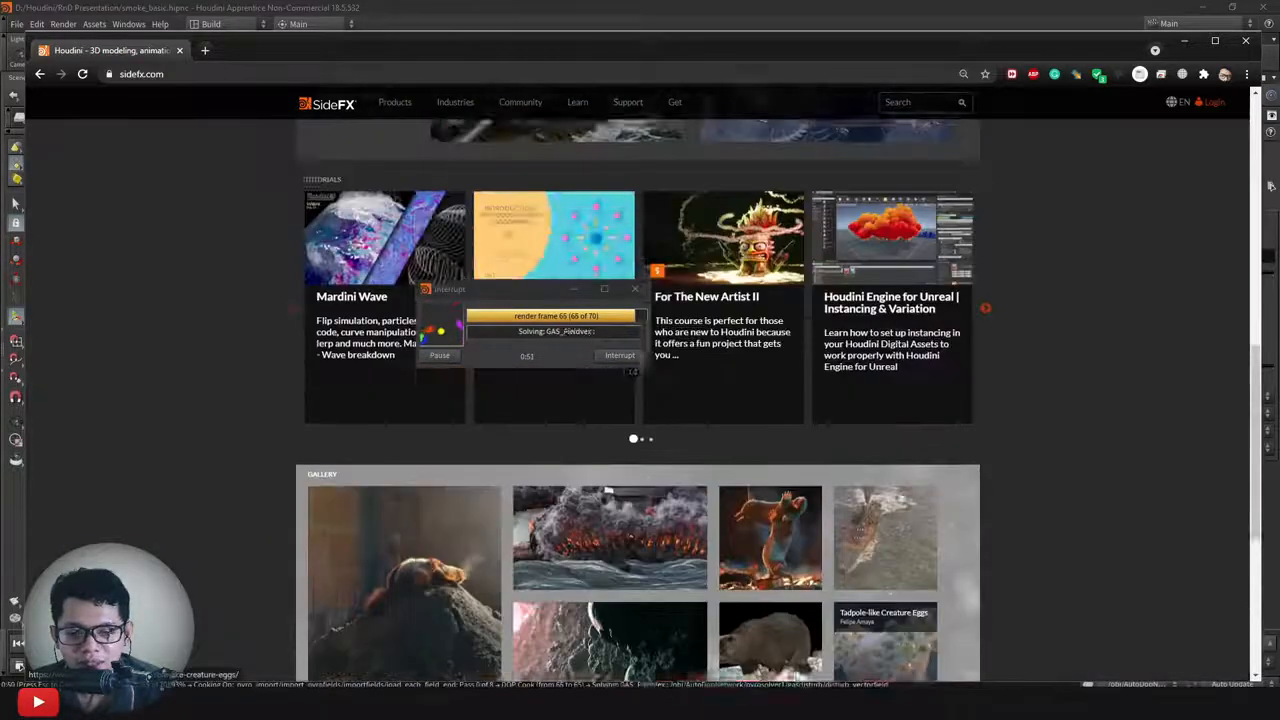
pyautogui.scroll(6, 900, 497)
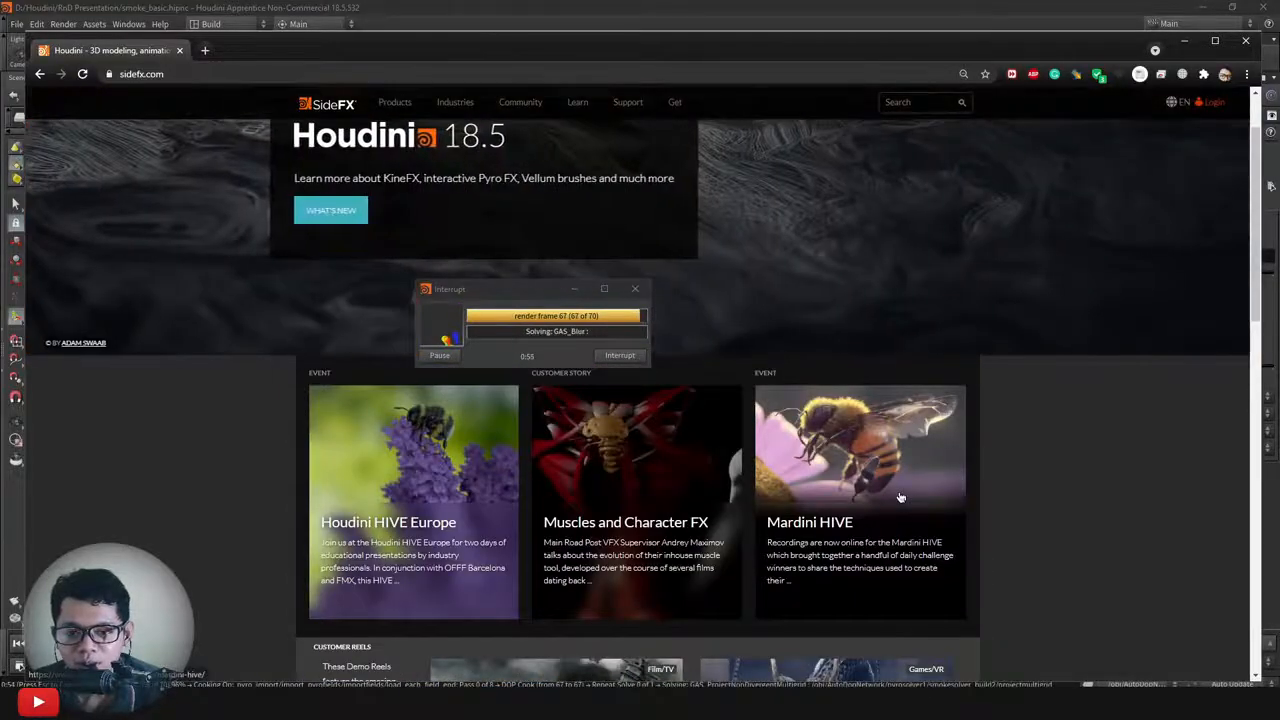
pyautogui.scroll(2, 900, 497)
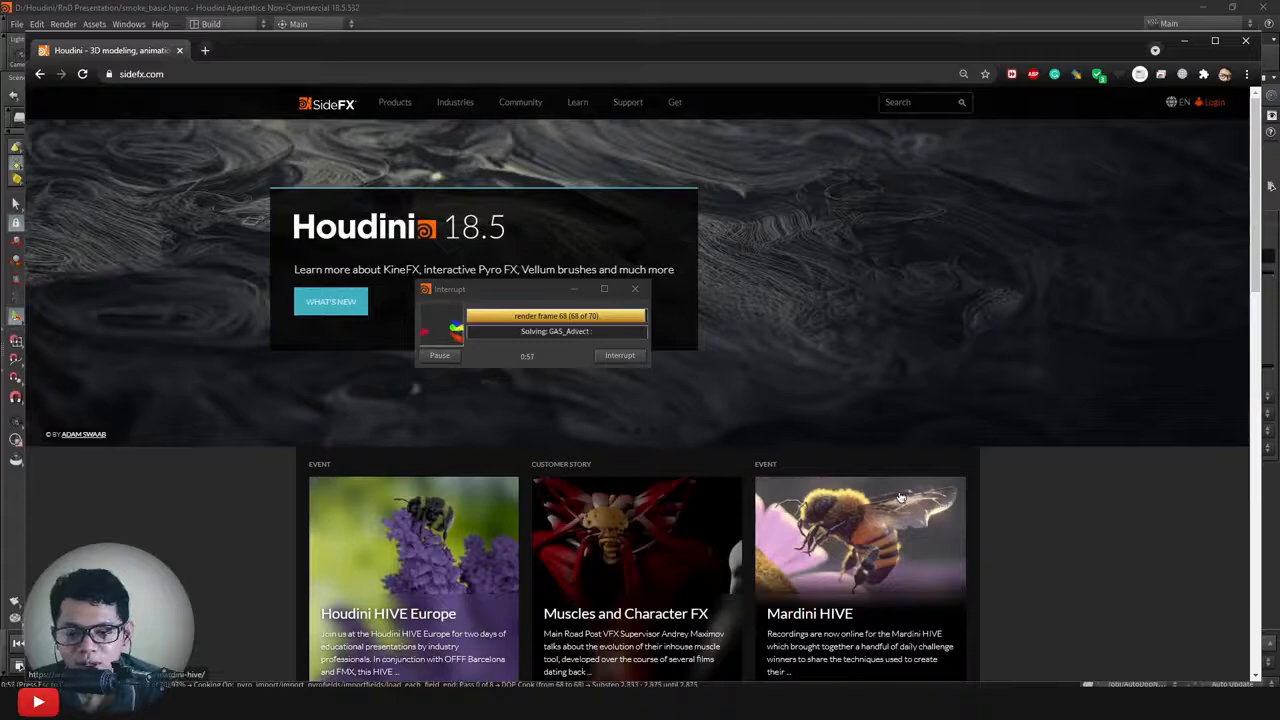
pyautogui.scroll(-2, 785, 461)
pyautogui.scroll(2, 785, 461)
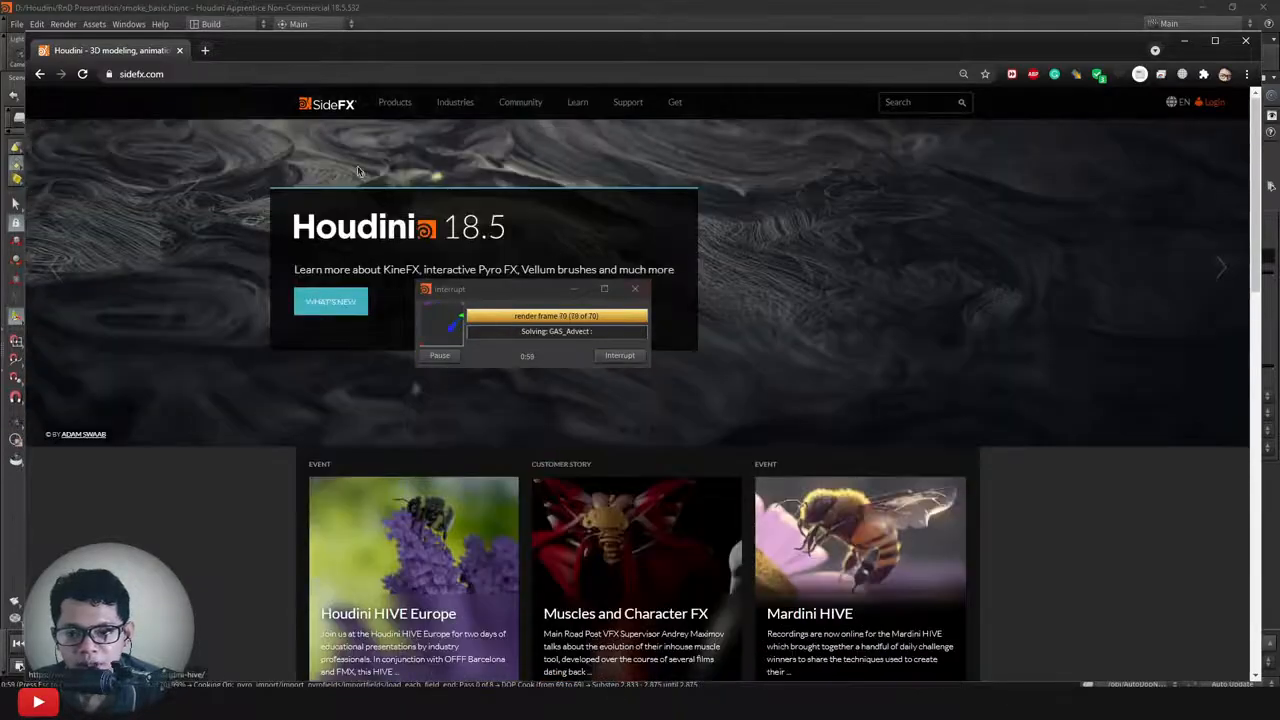
pyautogui.moveTo(395, 102)
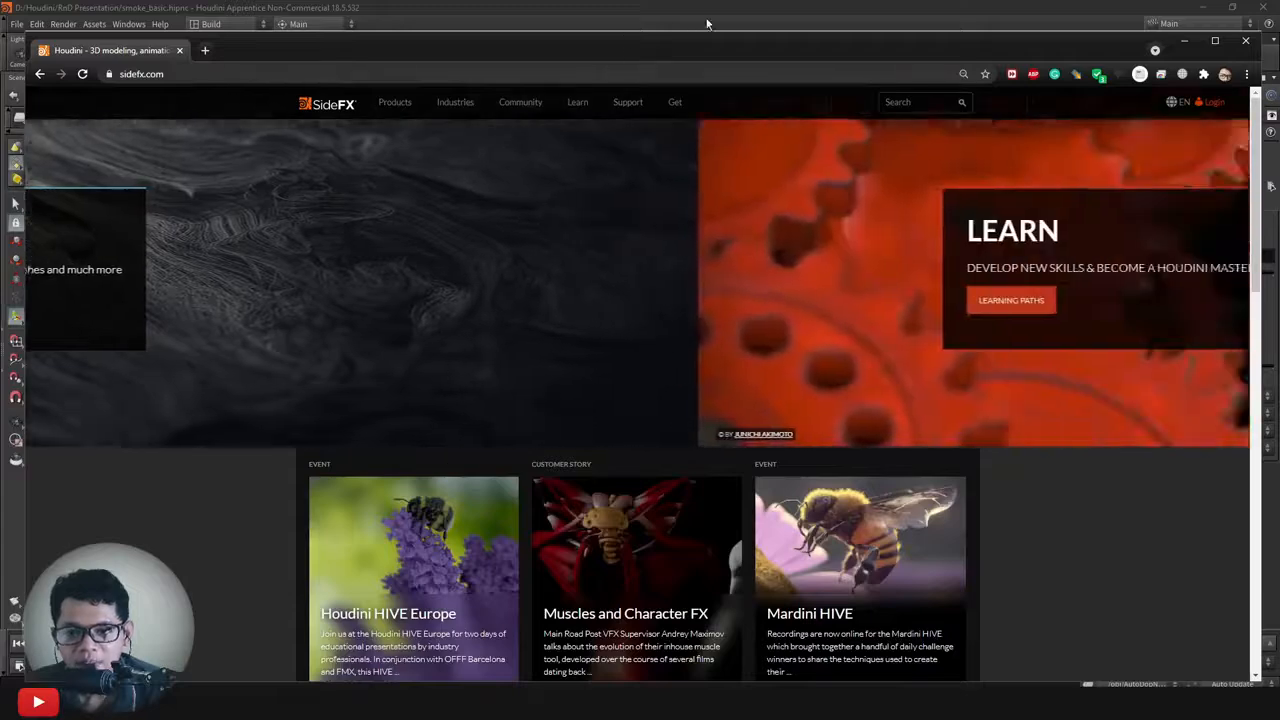
pyautogui.hotkey('alt', 'Tab')
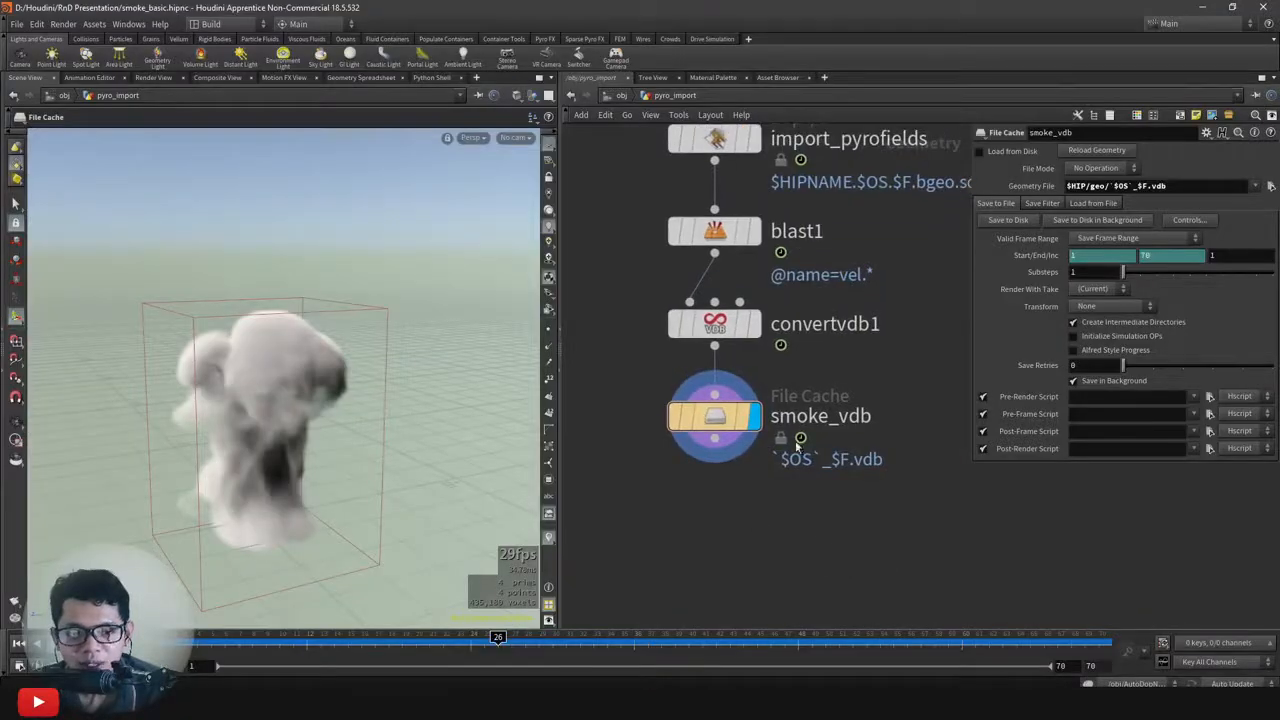
# Show the Geometry File path of the smoke_vdb cache in resolved form and copy it.
pyautogui.middleClick(1097, 185)
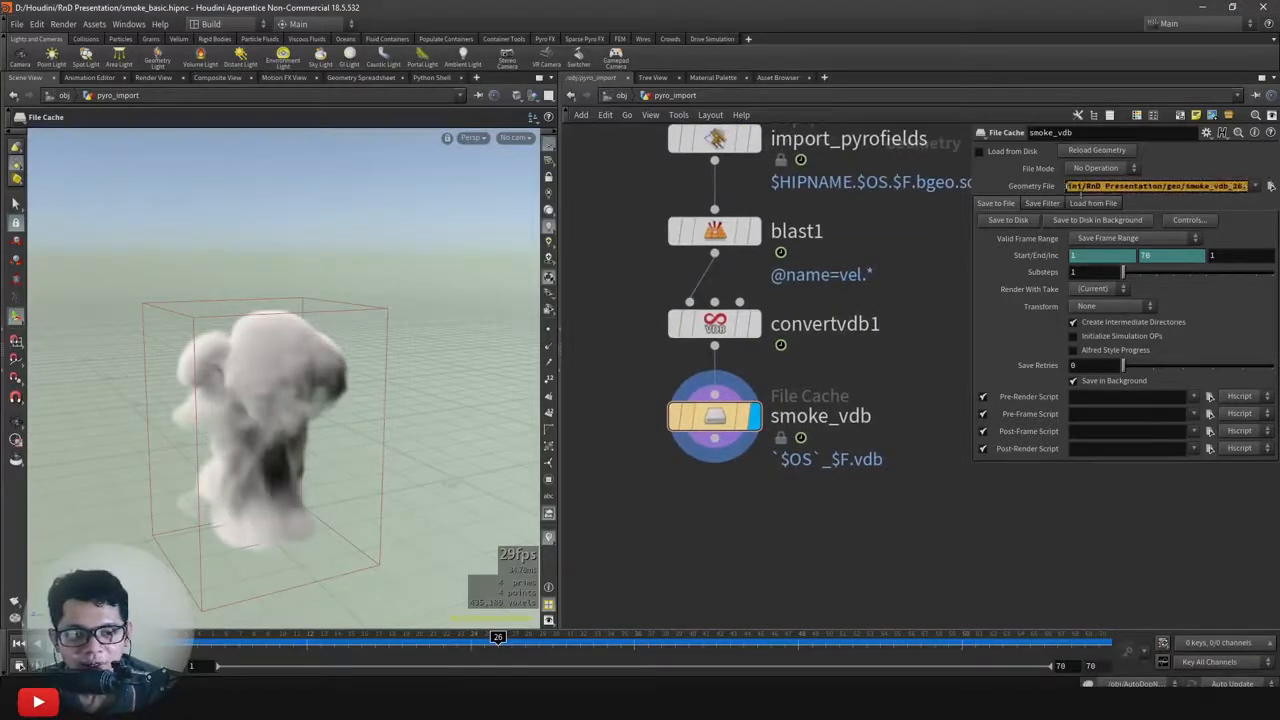
pyautogui.click(1042, 203)
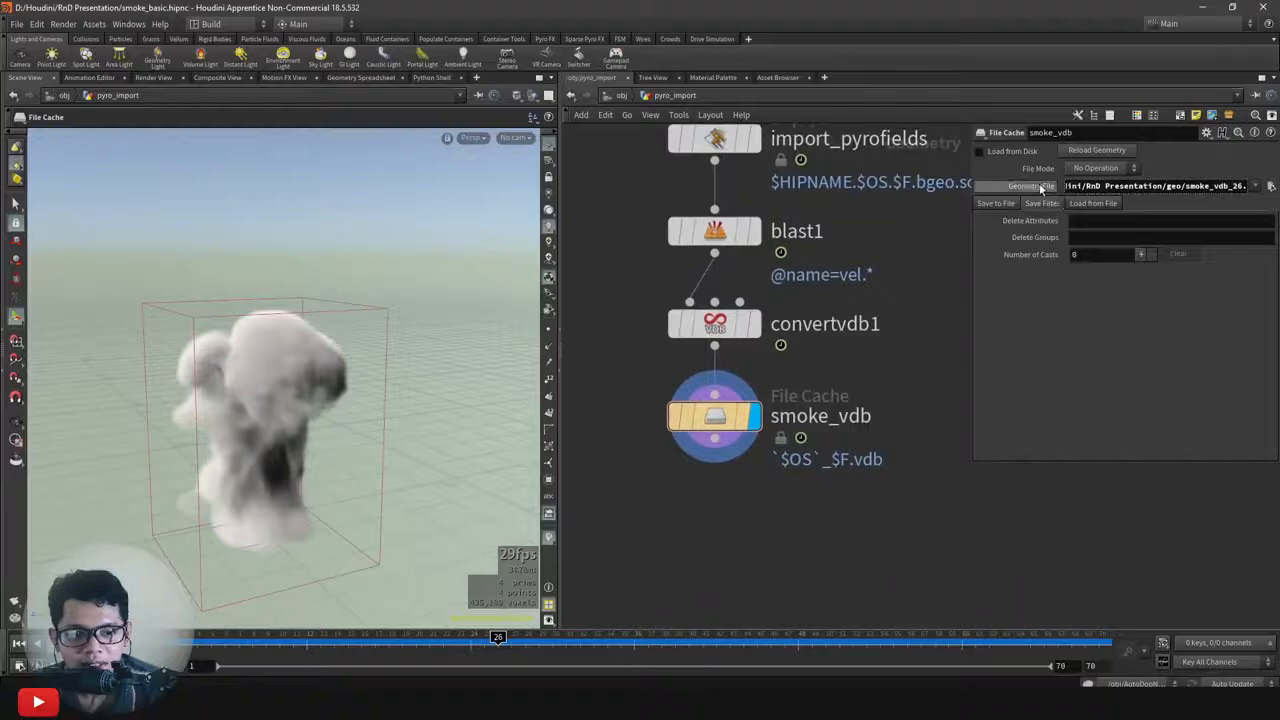
pyautogui.tripleClick(1230, 185)
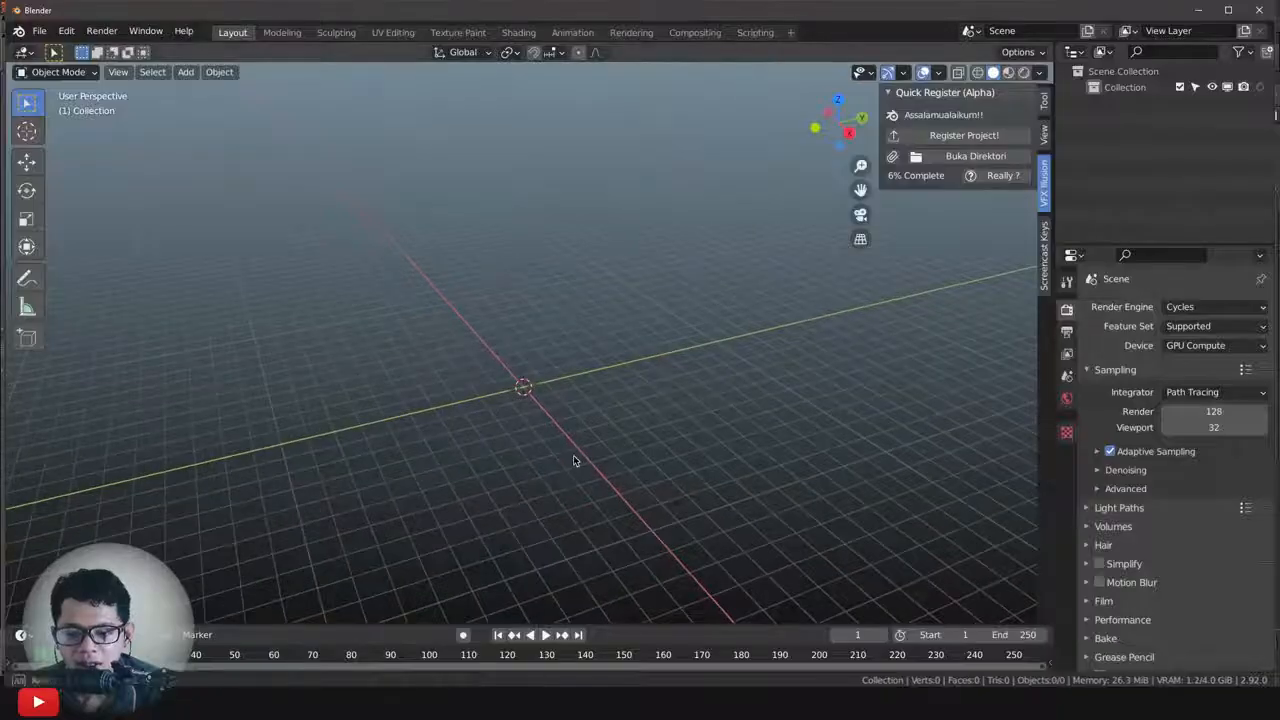
# Switch to Blender, start an OpenVDB volume import and open the D:\Houdini\RnD Presentation\geo folder using the copied path.
pyautogui.moveTo(574, 461); pyautogui.dragTo(540, 330, button='middle')
pyautogui.hotkey('shift', 'a')
pyautogui.moveTo(462, 330)
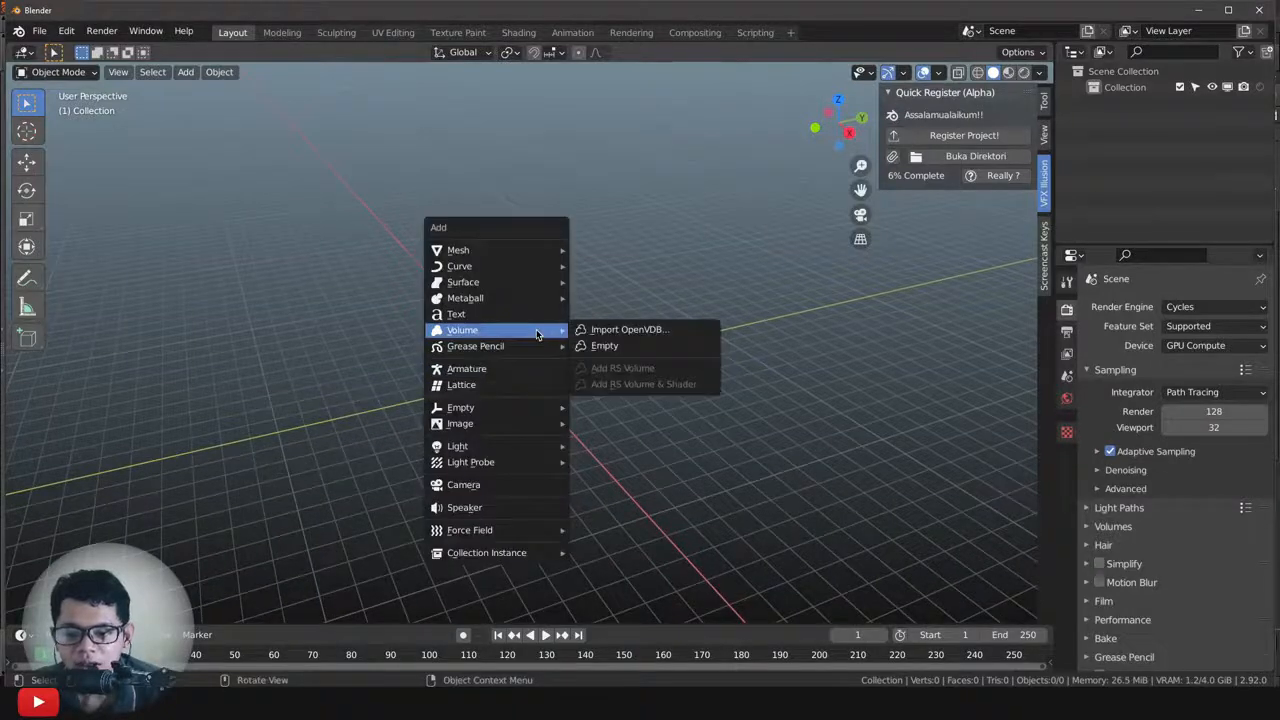
pyautogui.click(605, 331)
pyautogui.click(667, 160)
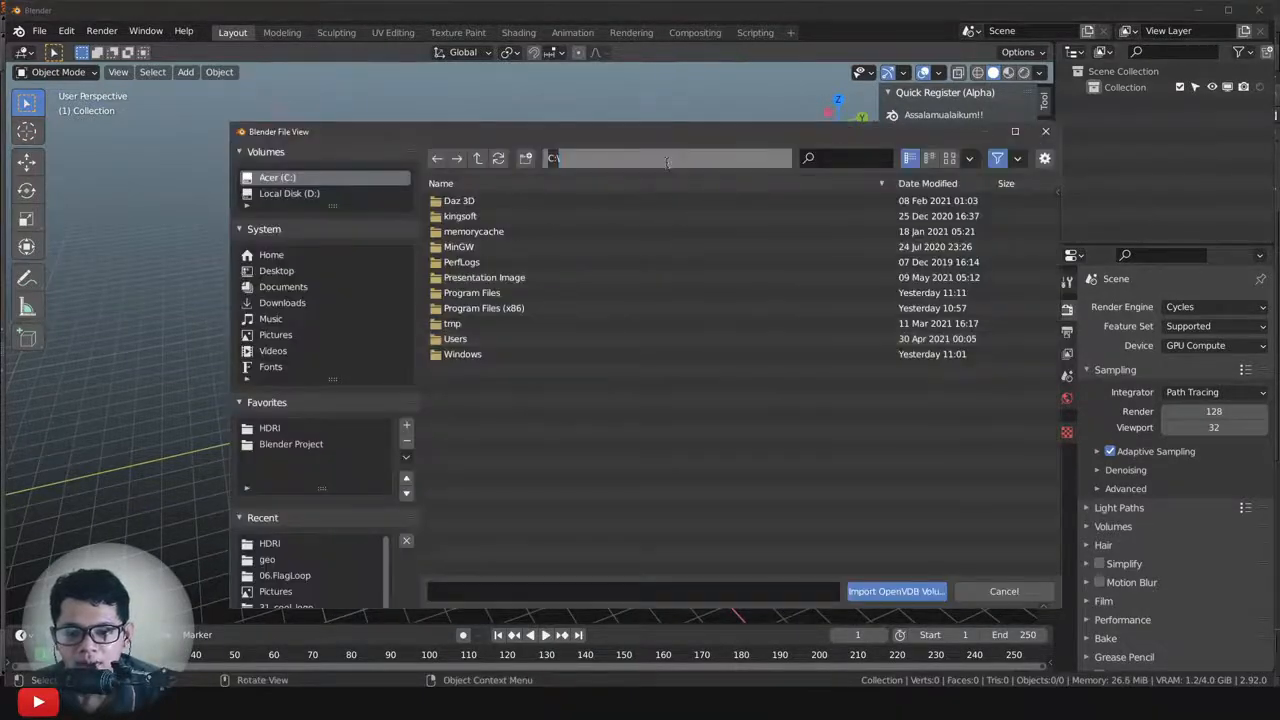
pyautogui.hotkey('ctrl', 'v')
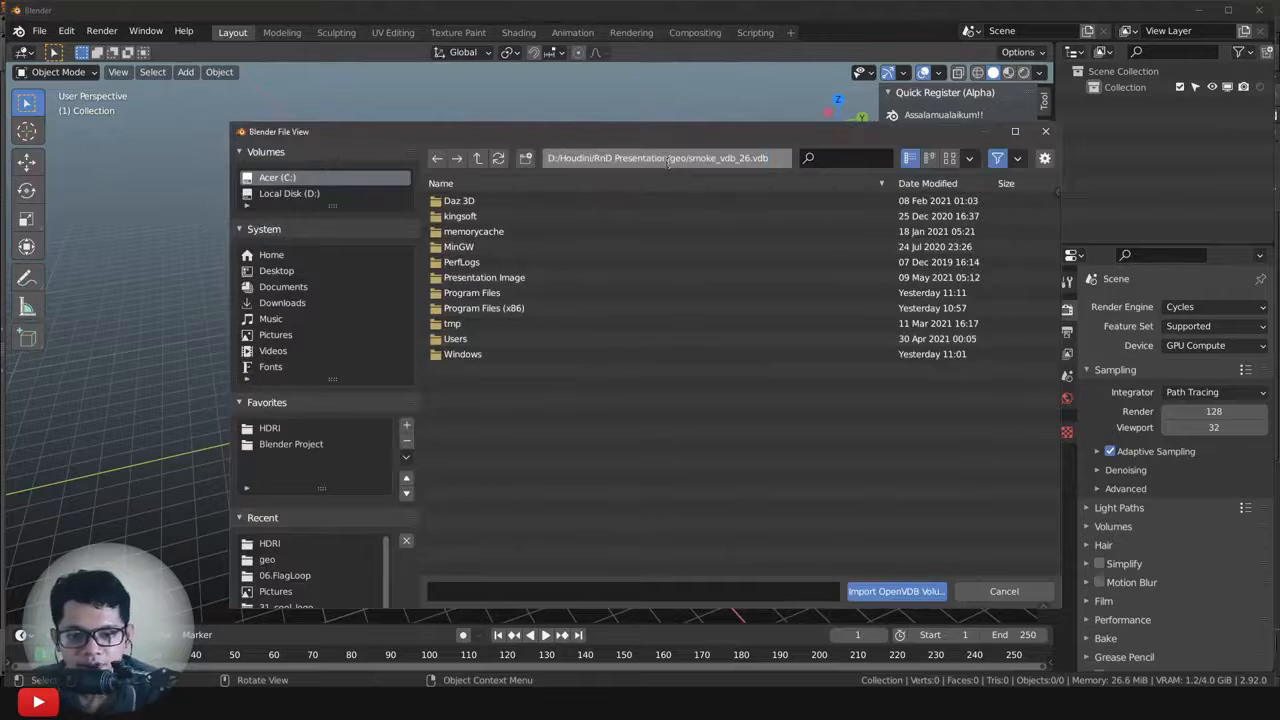
pyautogui.press('BackSpace')
pyautogui.press('BackSpace')
pyautogui.press('BackSpace')
pyautogui.press('BackSpace')
pyautogui.press('BackSpace')
pyautogui.press('BackSpace')
pyautogui.press('BackSpace')
pyautogui.press('BackSpace')
pyautogui.press('BackSpace')
pyautogui.press('BackSpace')
pyautogui.press('BackSpace')
pyautogui.press('BackSpace')
pyautogui.press('BackSpace')
pyautogui.press('BackSpace')
pyautogui.press('BackSpace')
pyautogui.press('BackSpace')
pyautogui.press('Return')
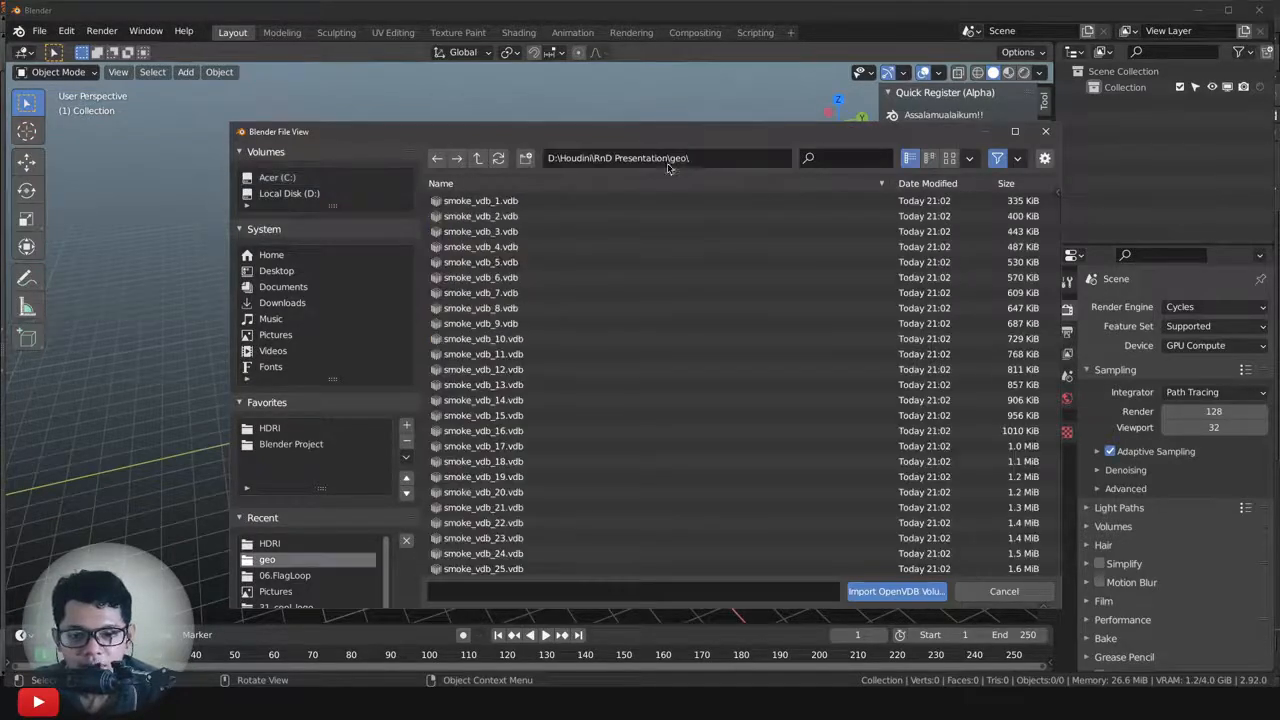
# Import smoke_vdb_1.vdb as an OpenVDB volume.
pyautogui.click(494, 203)
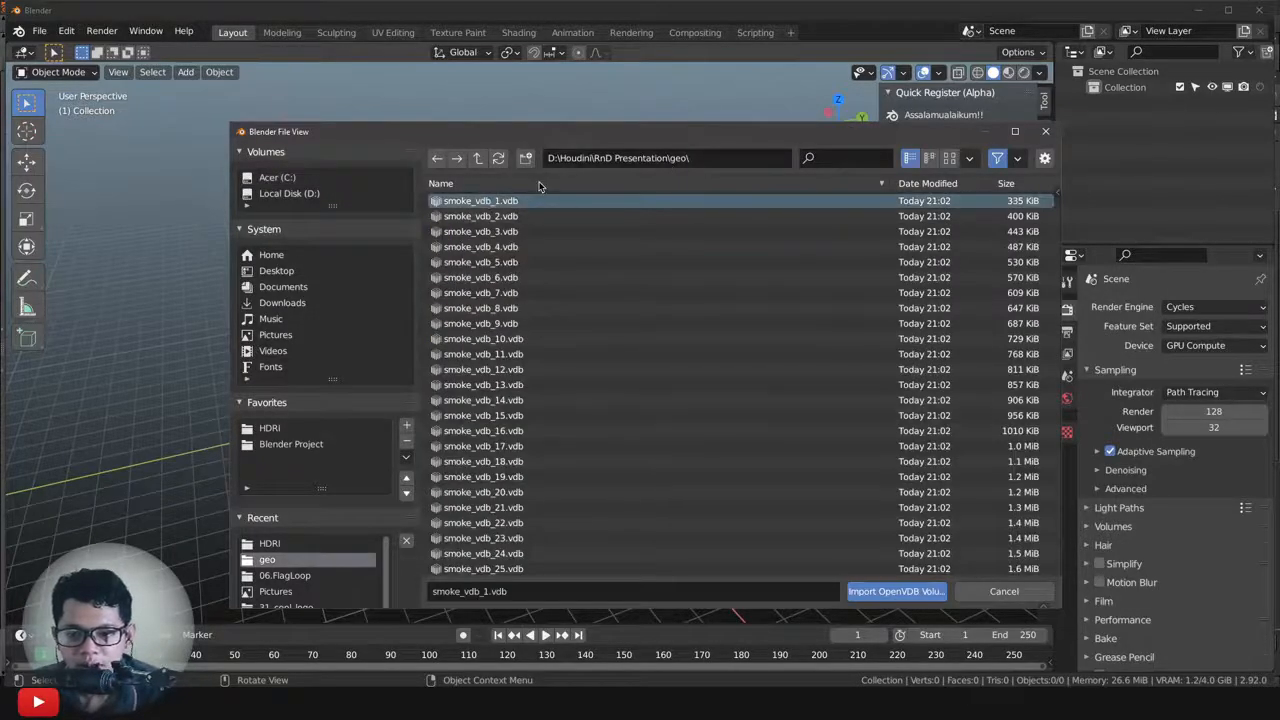
pyautogui.scroll(-10, 599, 462)
pyautogui.scroll(5, 599, 462)
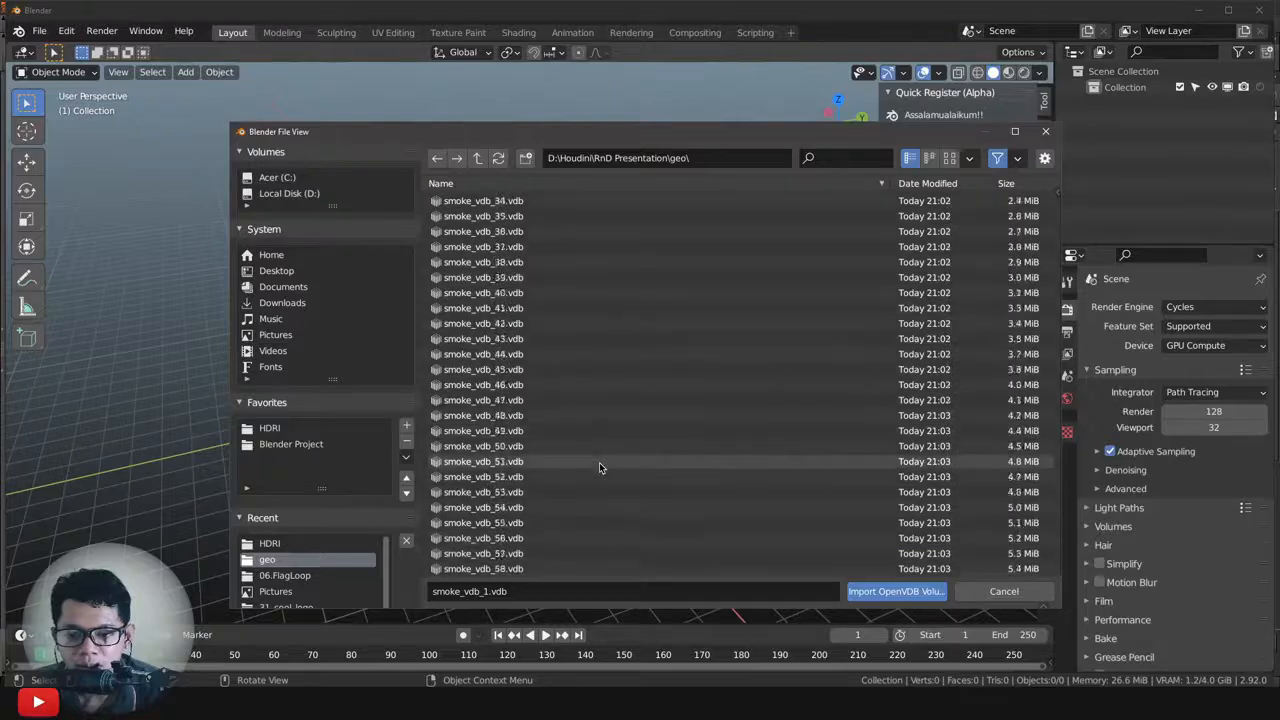
pyautogui.click(877, 593)
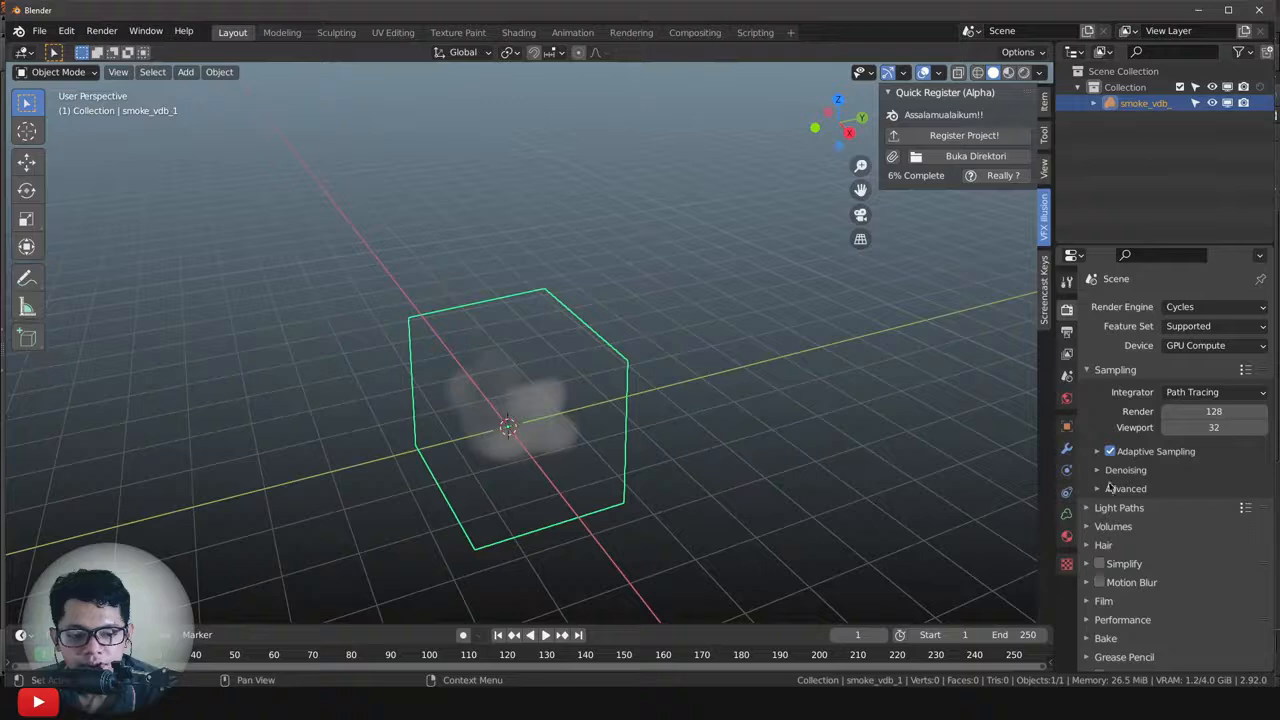
# Enable Sequence for the smoke volume's OpenVDB file and scrub the timeline to frame 75.
pyautogui.click(1066, 514)
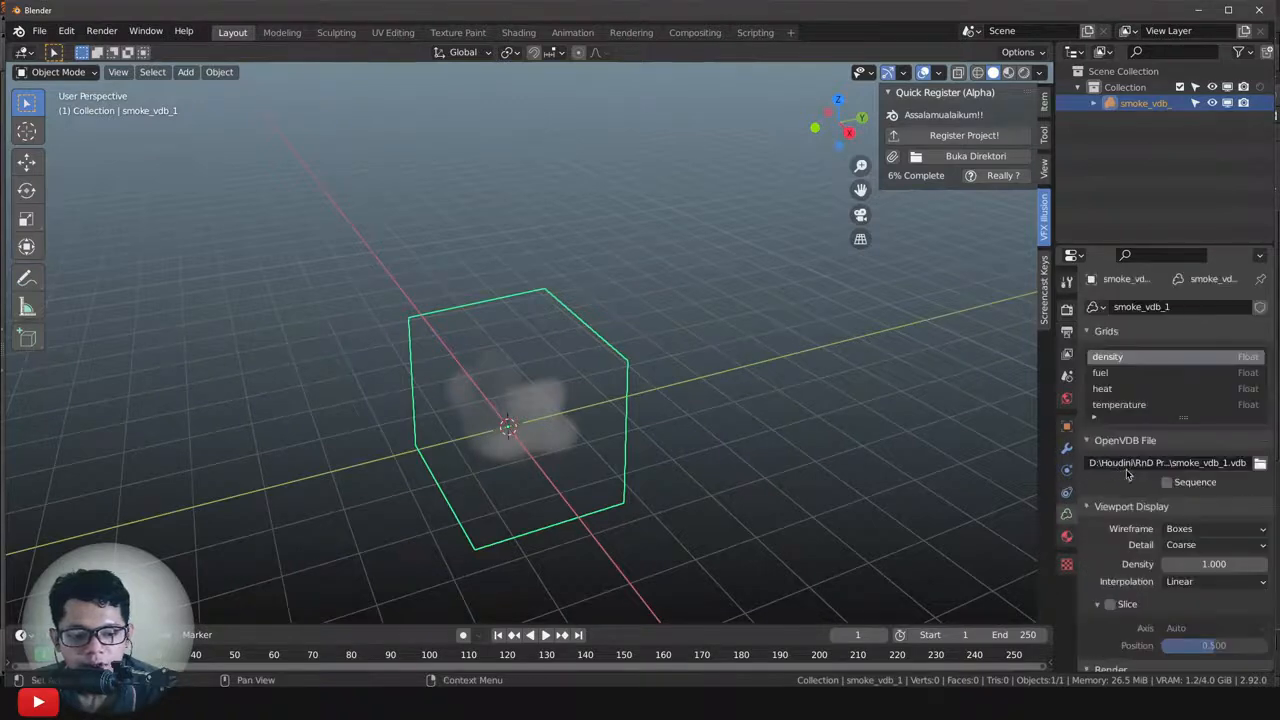
pyautogui.click(1167, 483)
pyautogui.moveTo(44, 655); pyautogui.dragTo(332, 655)
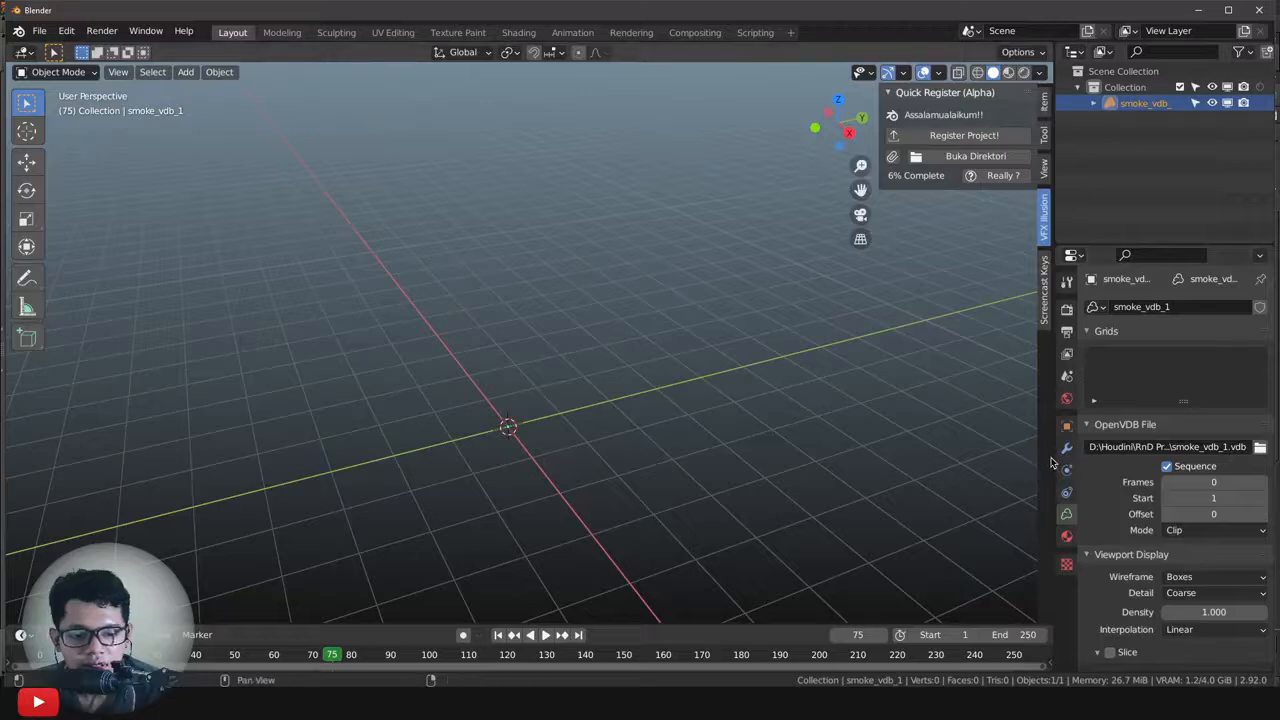
# Set the OpenVDB sequence's Frames to 70 and scrub the timeline to frame 66.
pyautogui.moveTo(1055, 457); pyautogui.dragTo(841, 457)
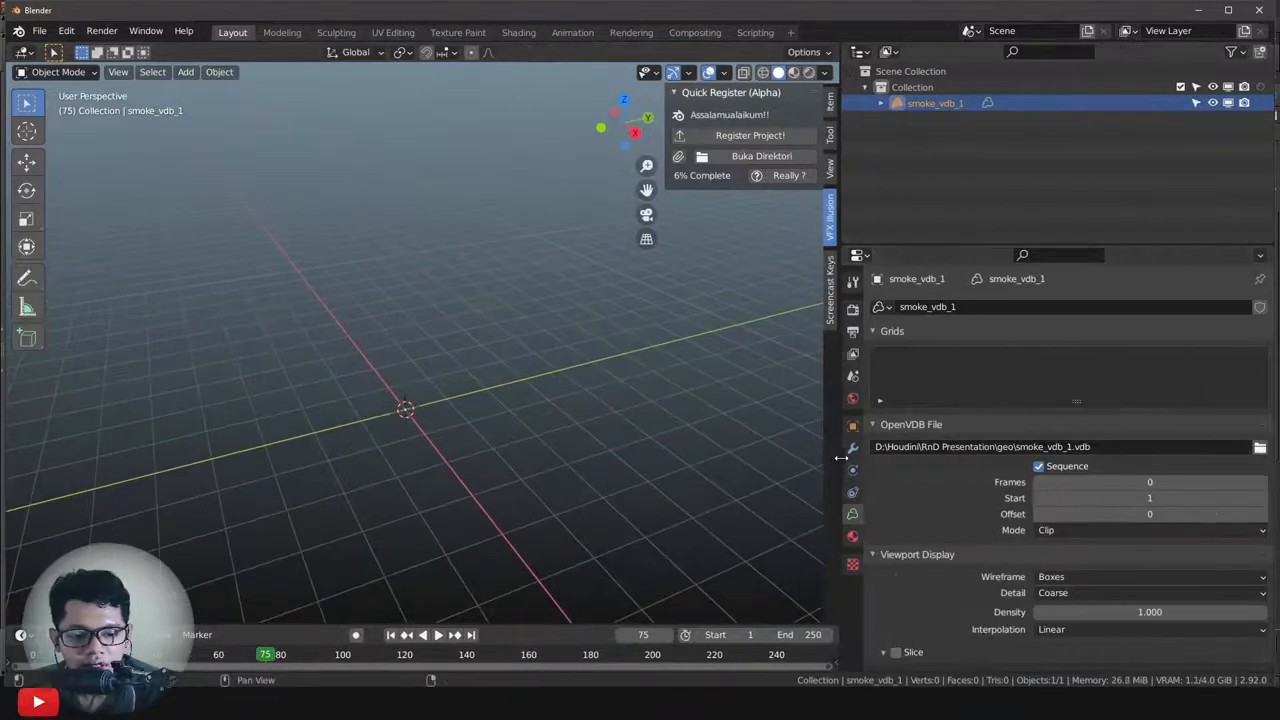
pyautogui.click(1149, 447)
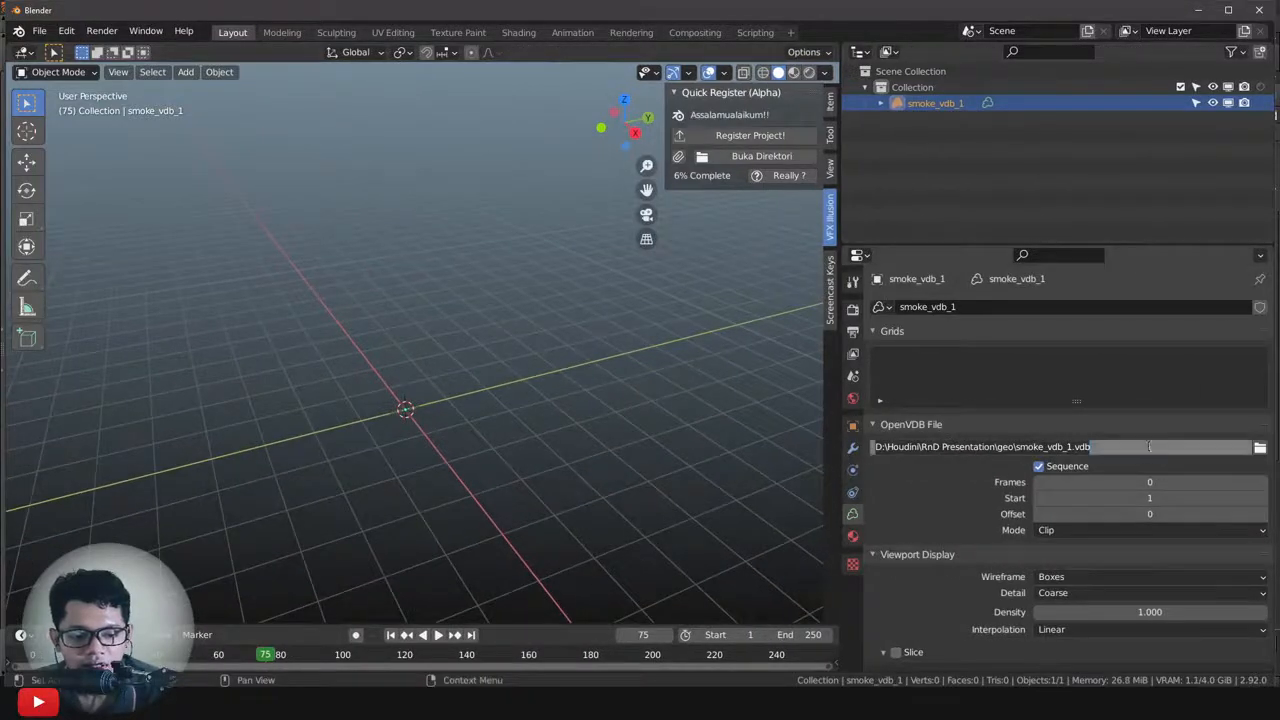
pyautogui.click(1128, 498)
pyautogui.click(1127, 484)
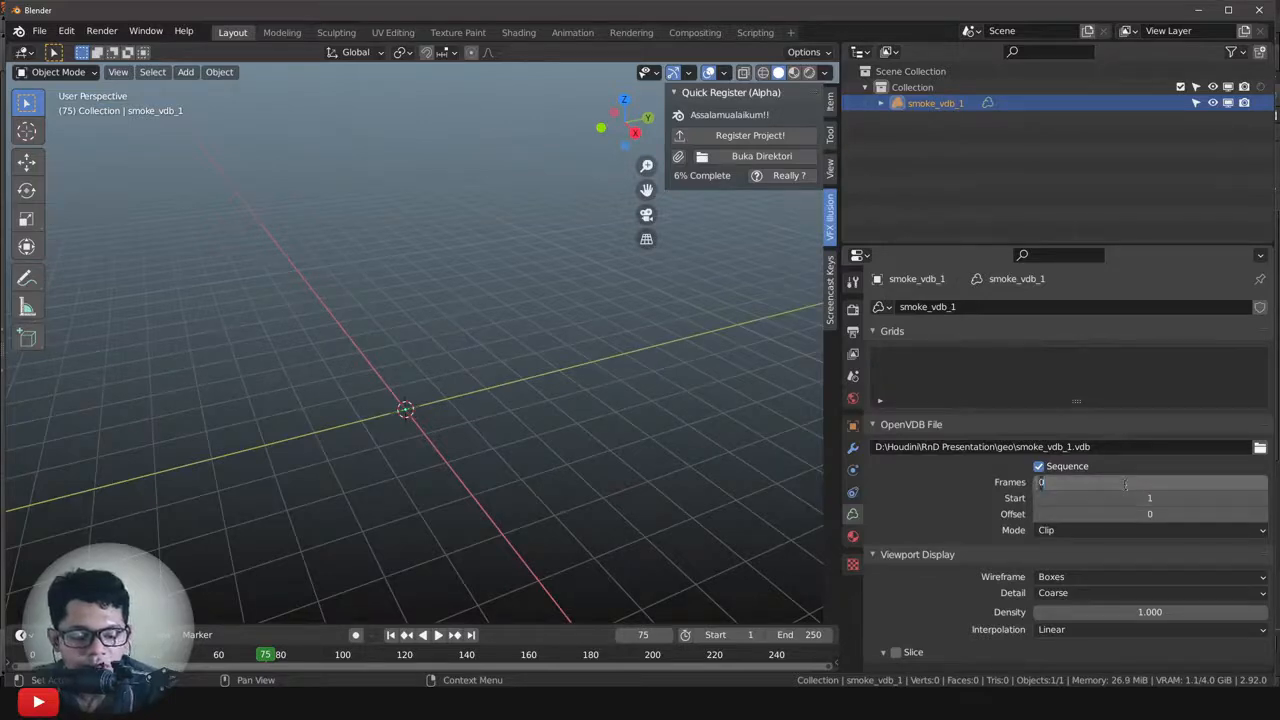
pyautogui.write('70')
pyautogui.press('Return')
pyautogui.moveTo(265, 655); pyautogui.dragTo(237, 636)
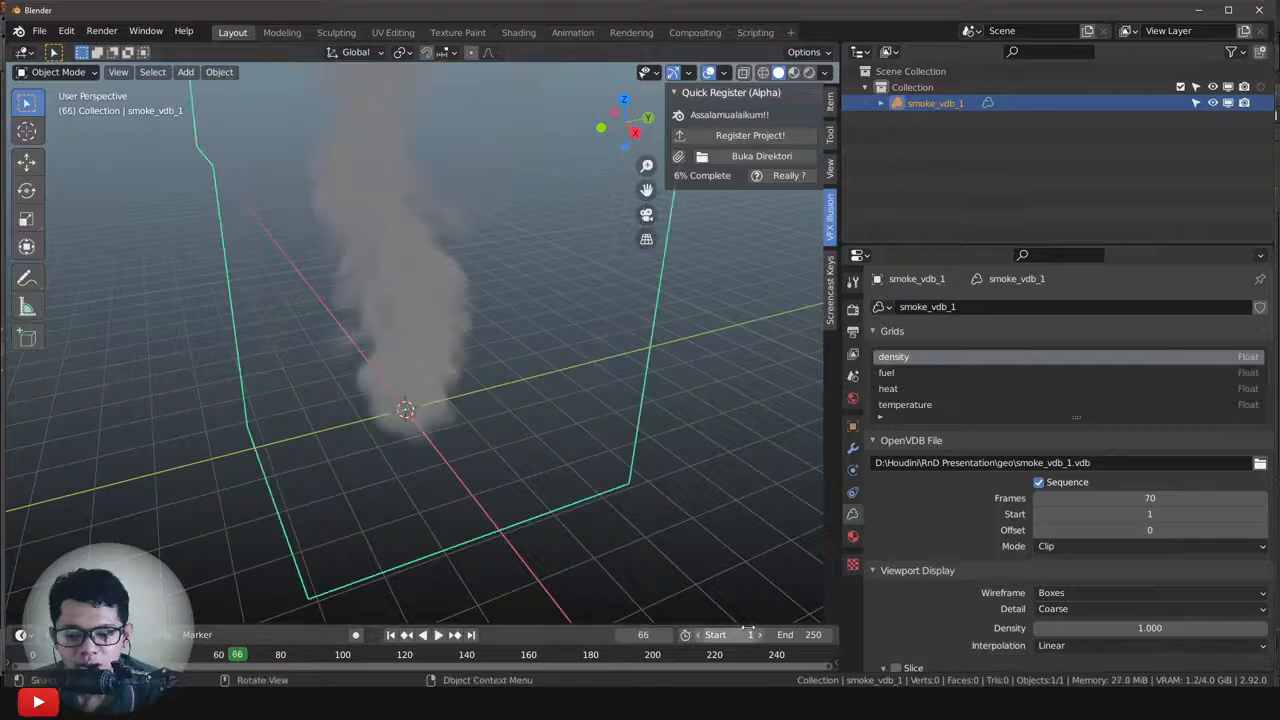
# Set the timeline's end frame to 70 and play and scrub through the smoke animation to frame 58.
pyautogui.press('Return')
pyautogui.scroll(-3, 391, 430)
pyautogui.keyDown('shift'); pyautogui.moveTo(364, 350); pyautogui.dragTo(391, 430, button='middle'); pyautogui.keyUp('shift')
pyautogui.moveTo(460, 483); pyautogui.dragTo(423, 523, button='middle')
pyautogui.press('space')
pyautogui.moveTo(125, 655); pyautogui.dragTo(172, 655)
pyautogui.moveTo(386, 334); pyautogui.dragTo(446, 369, button='middle')
pyautogui.scroll(3, 446, 337)
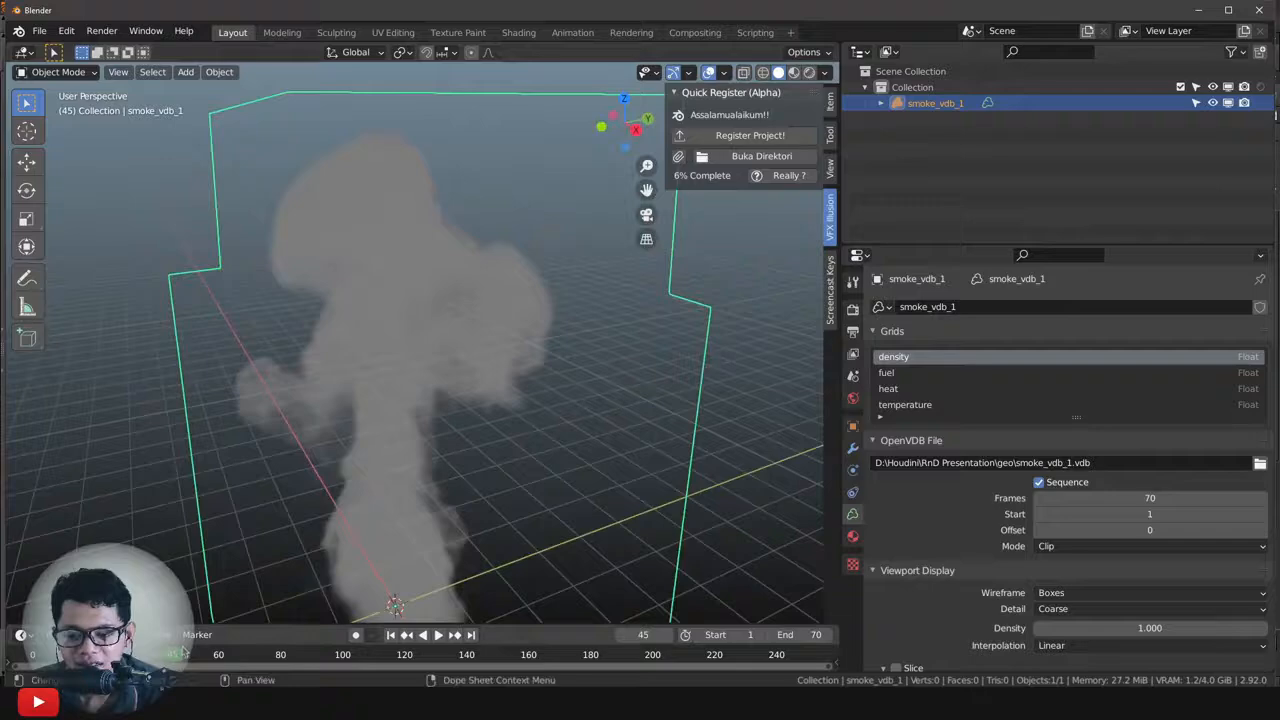
pyautogui.moveTo(183, 652); pyautogui.dragTo(213, 648)
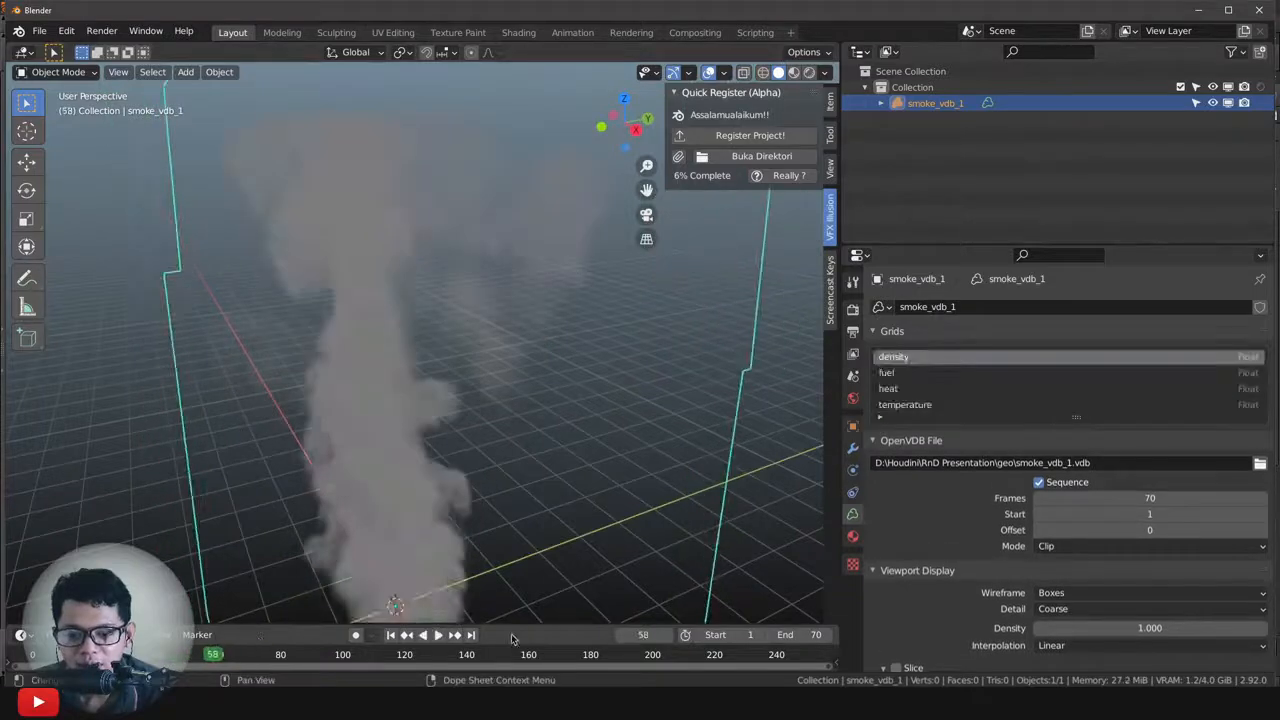
# Switch to Houdini and examine the Clamp to Maximum setting in the Max Bounds of AutoDopNetwork's resize_container node.
pyautogui.hotkey('alt', 'Tab')
pyautogui.scroll(-2, 790, 390)
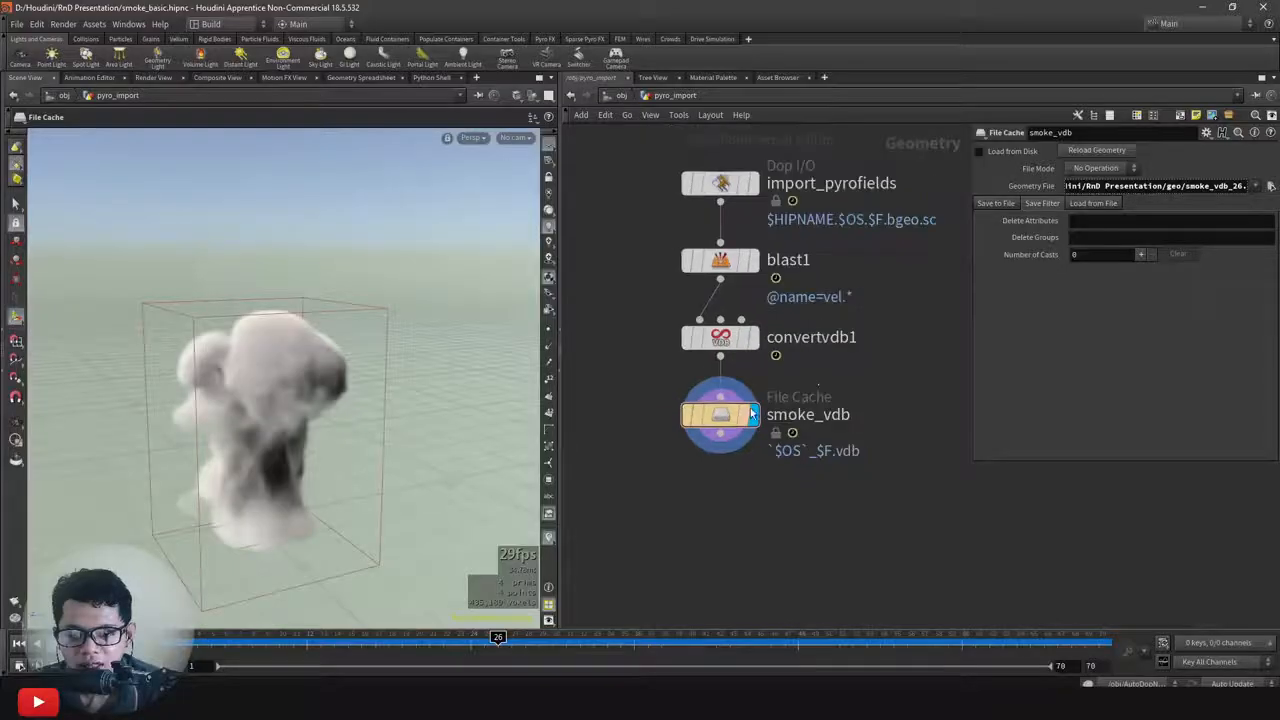
pyautogui.moveTo(814, 376); pyautogui.dragTo(840, 487, button='middle')
pyautogui.click(620, 95)
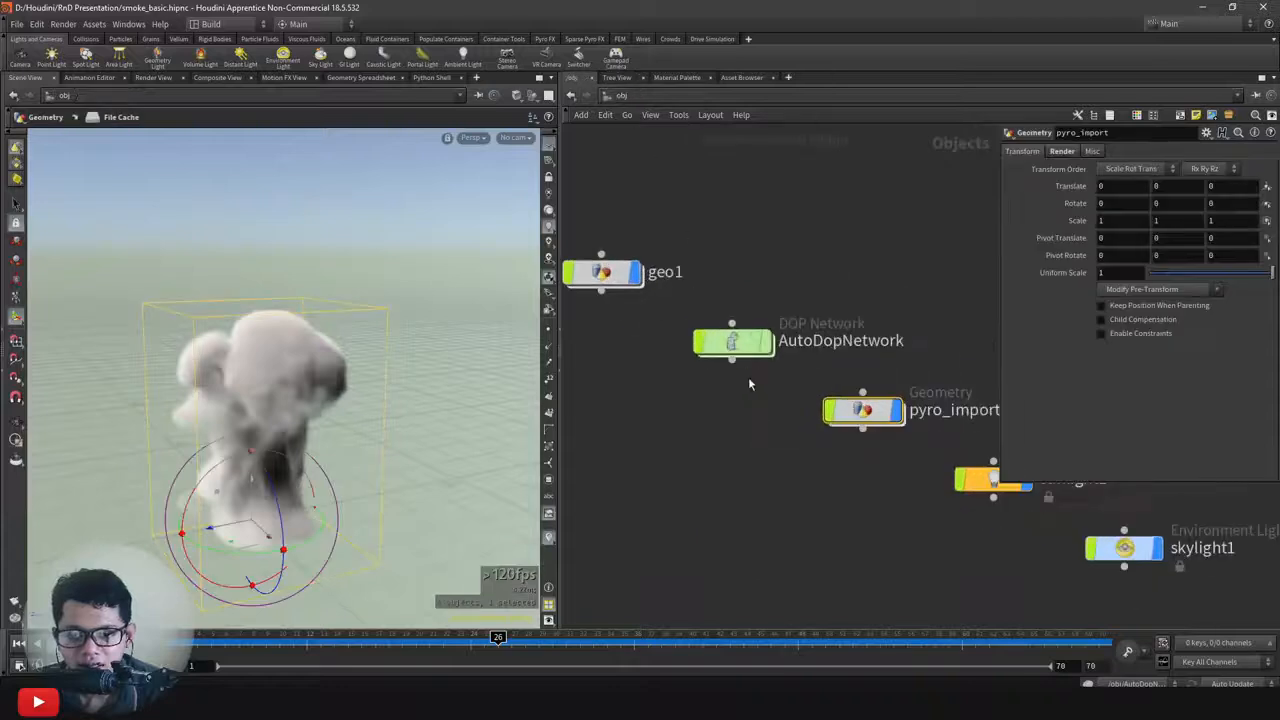
pyautogui.click(735, 343)
pyautogui.doubleClick(735, 343)
pyautogui.click(657, 397)
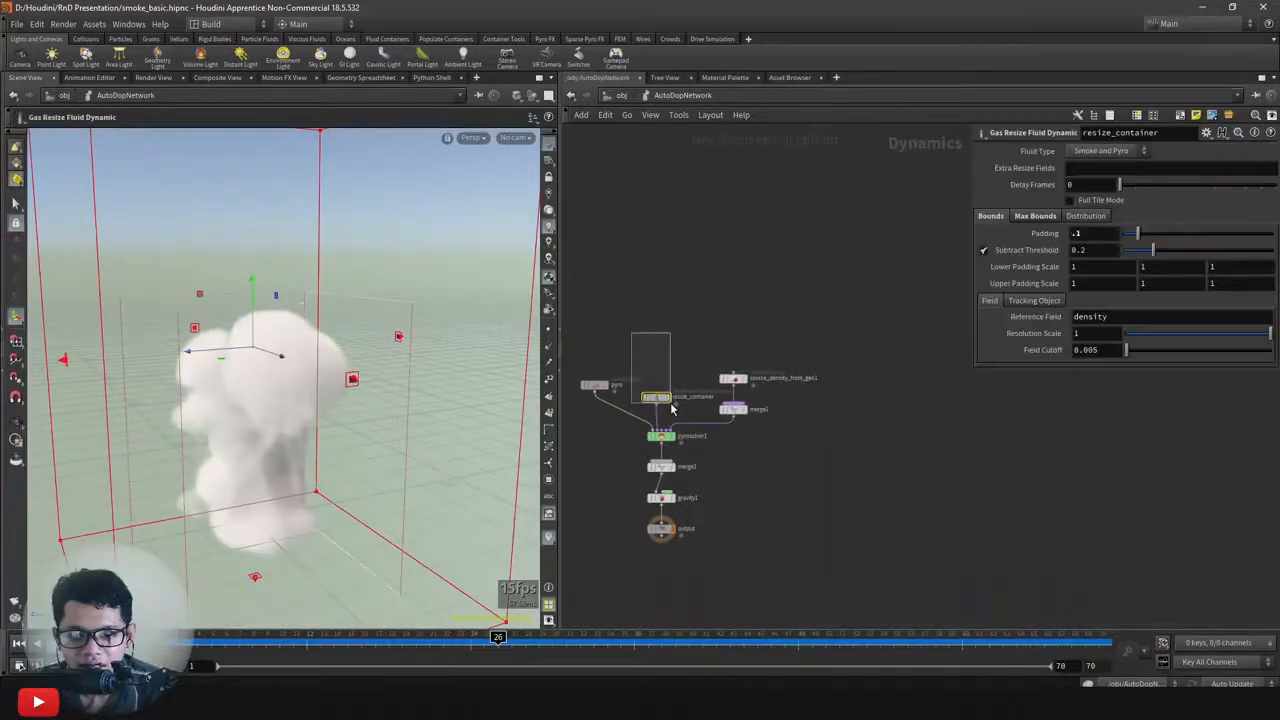
pyautogui.click(1035, 216)
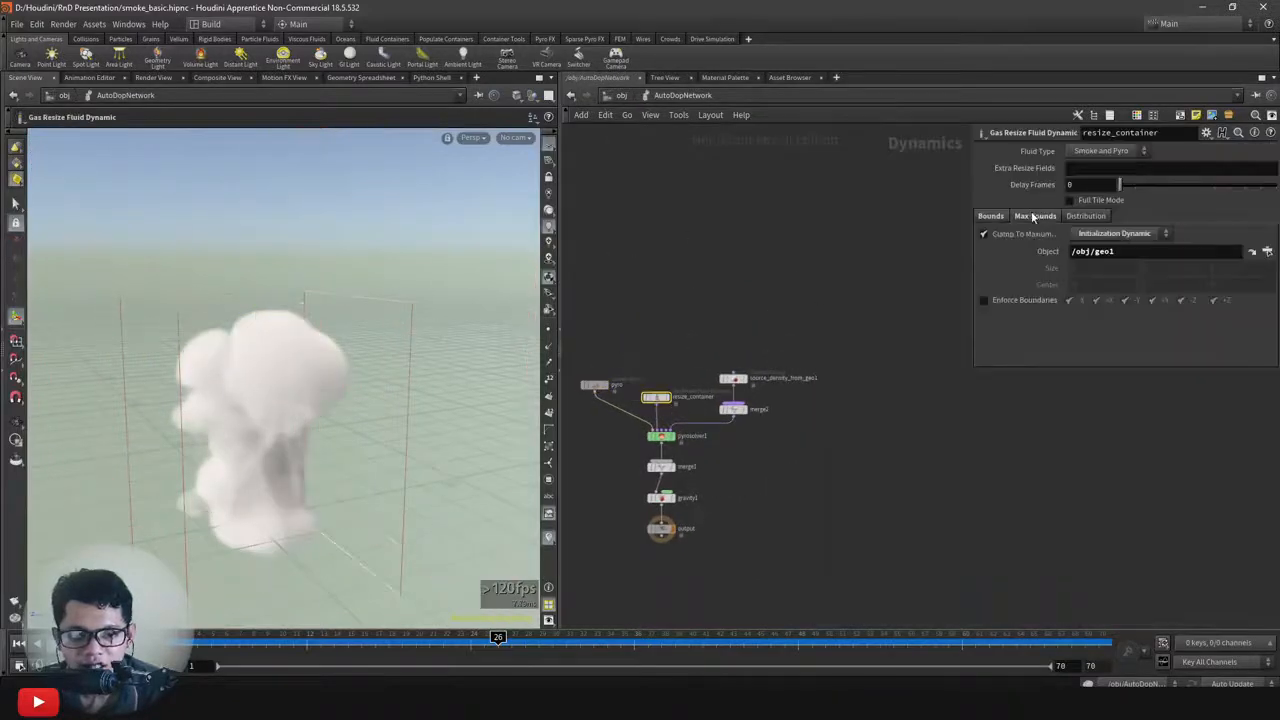
pyautogui.click(984, 235)
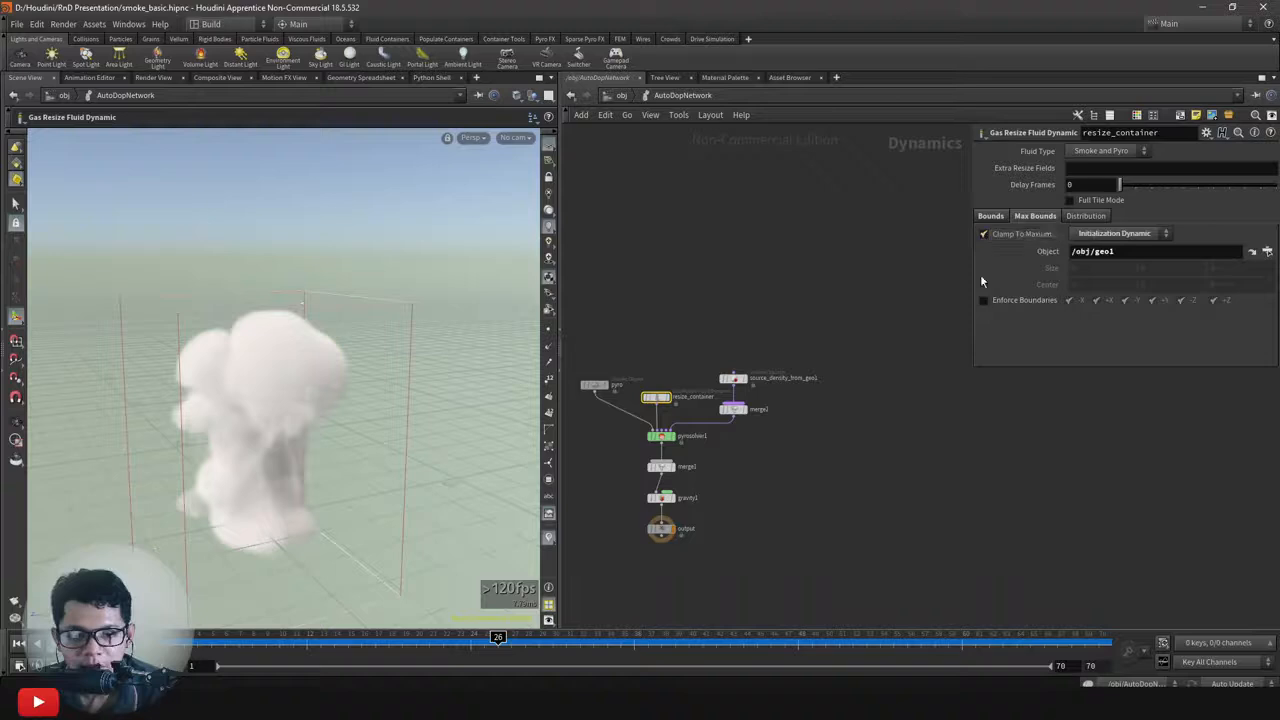
pyautogui.keyDown('alt'); pyautogui.moveTo(287, 352); pyautogui.dragTo(338, 392); pyautogui.keyUp('alt')
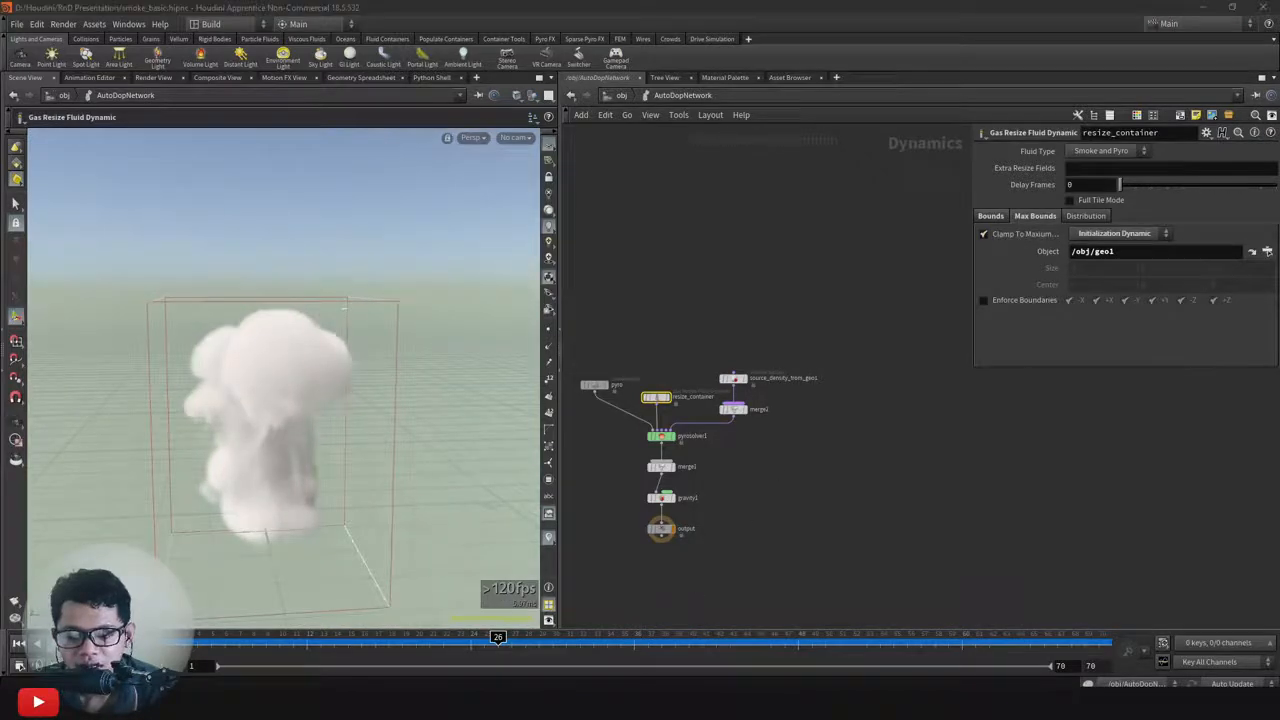
# Return to Blender, scrub the smoke animation to frame 42 and open the World settings.
pyautogui.hotkey('alt', 'Tab')
pyautogui.click(1073, 191)
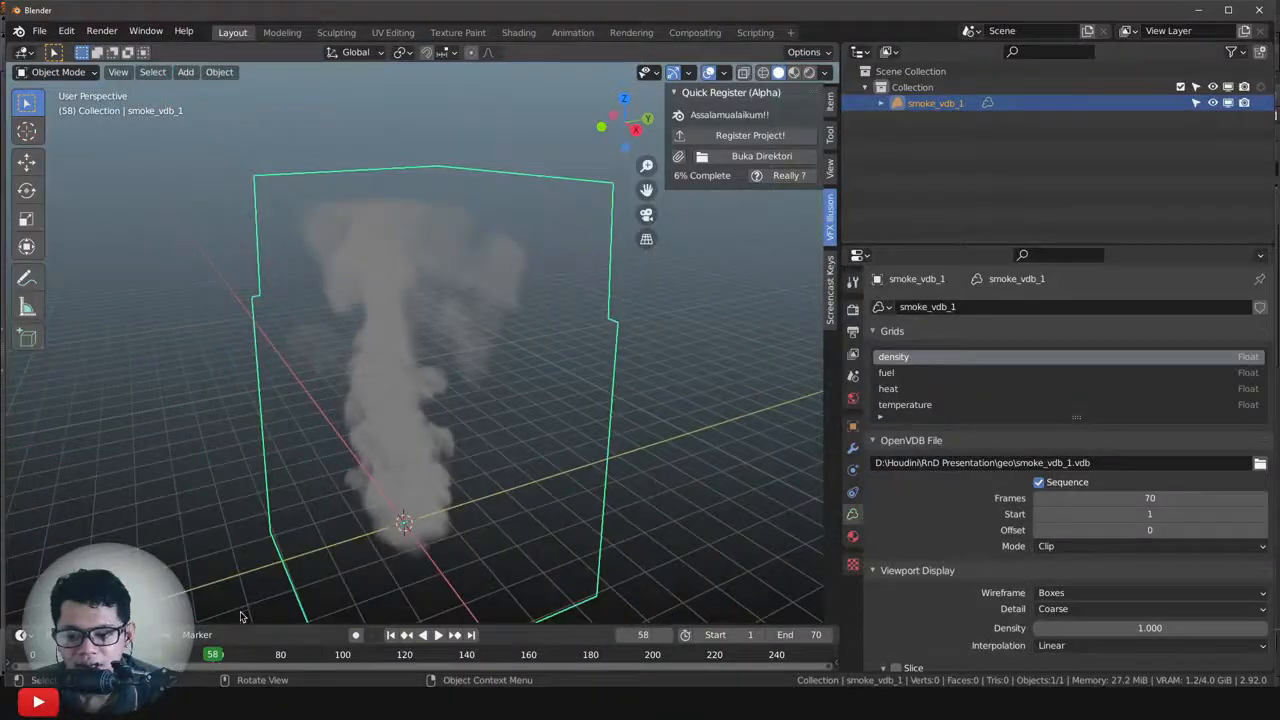
pyautogui.keyDown('alt'); pyautogui.scroll(20, 387, 421); pyautogui.keyUp('alt')
pyautogui.keyDown('alt'); pyautogui.scroll(-5, 387, 421); pyautogui.keyUp('alt')
pyautogui.keyDown('alt'); pyautogui.moveTo(387, 421); pyautogui.dragTo(391, 477); pyautogui.keyUp('alt')
pyautogui.scroll(1, 440, 478)
pyautogui.moveTo(391, 477); pyautogui.dragTo(413, 428, button='middle')
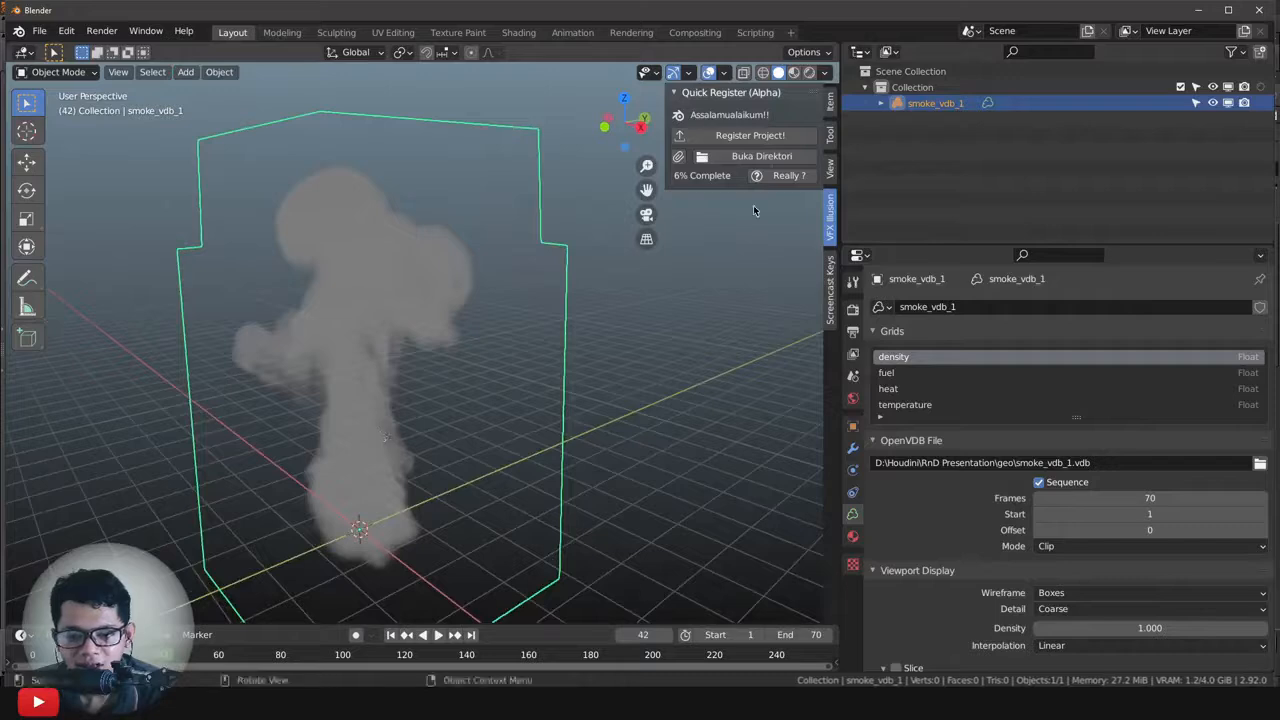
pyautogui.click(852, 399)
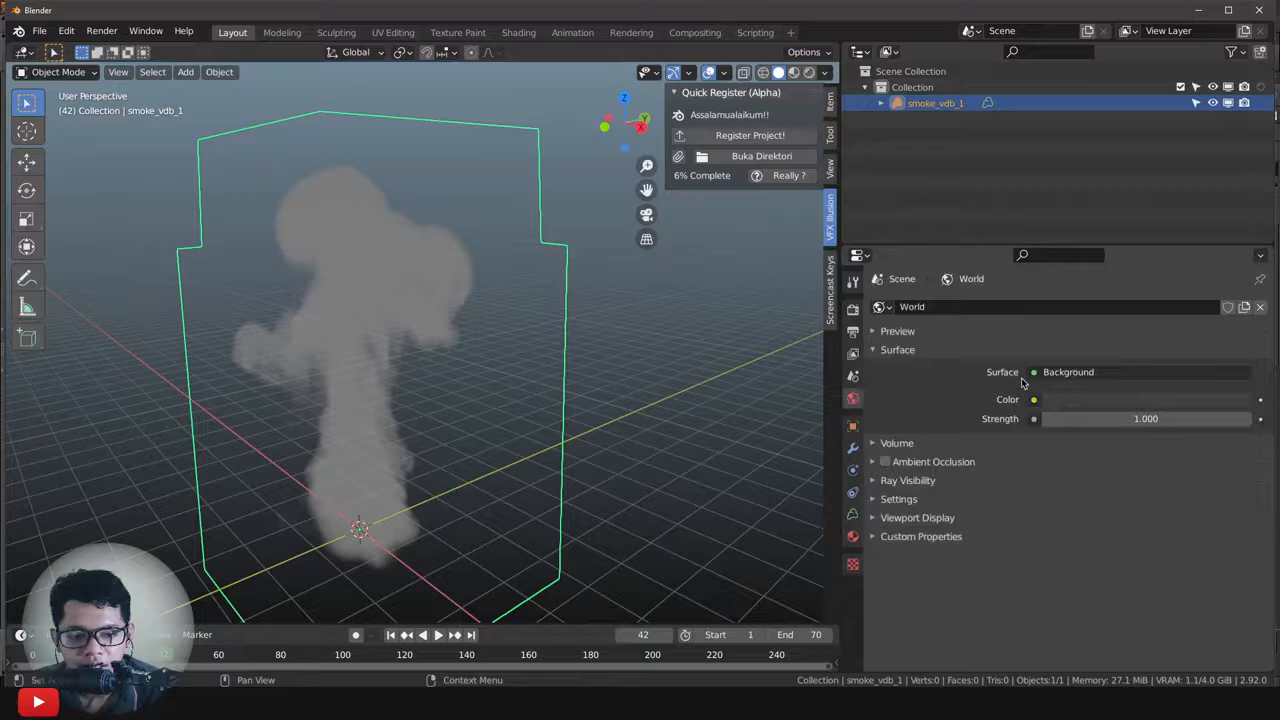
pyautogui.click(1040, 379)
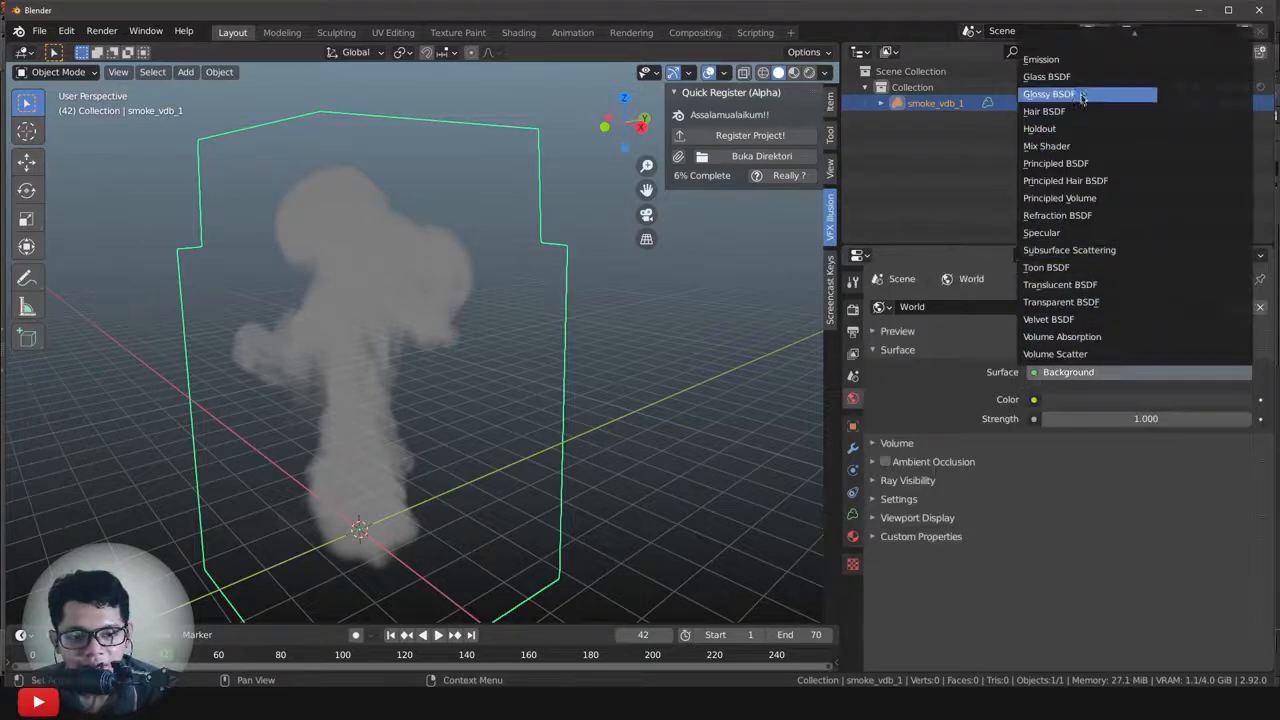
pyautogui.scroll(3, 1062, 320)
pyautogui.scroll(-3, 1062, 300)
pyautogui.scroll(3, 1040, 185)
pyautogui.scroll(-4, 1035, 168)
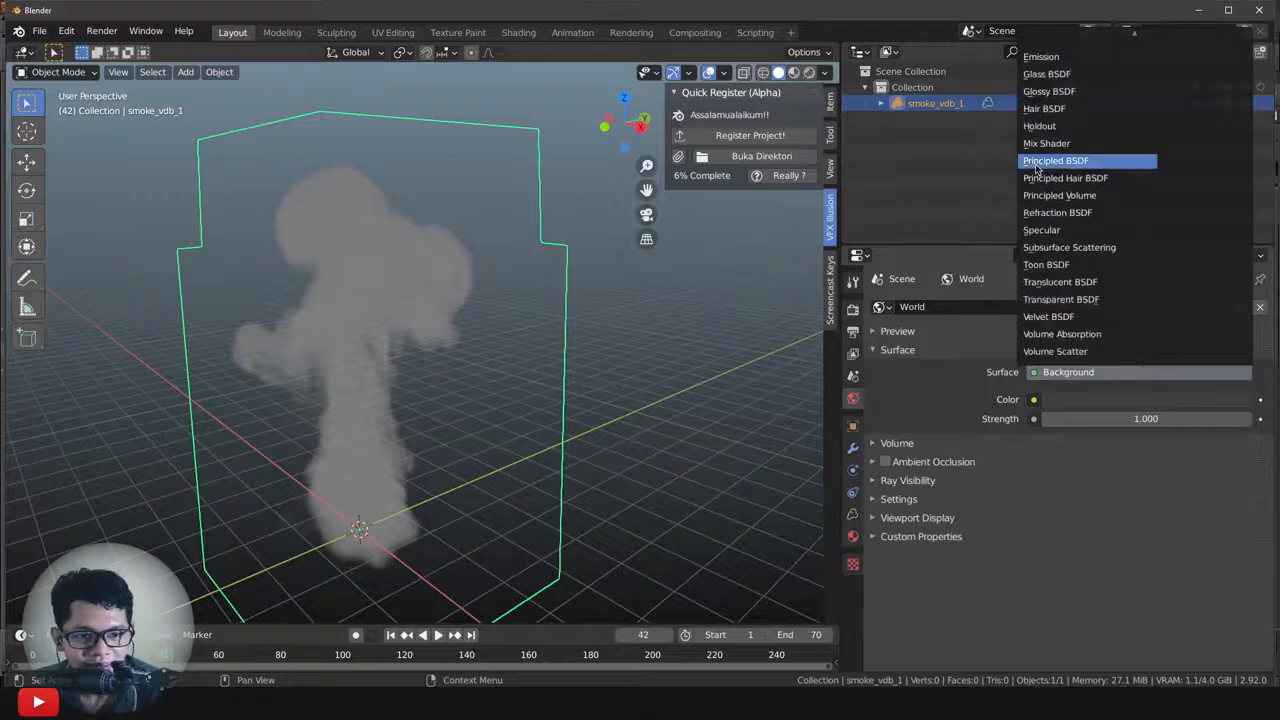
# Assign an Environment Texture to the world background color and load autumn_park_2k.hdr into it.
pyautogui.click(1033, 400)
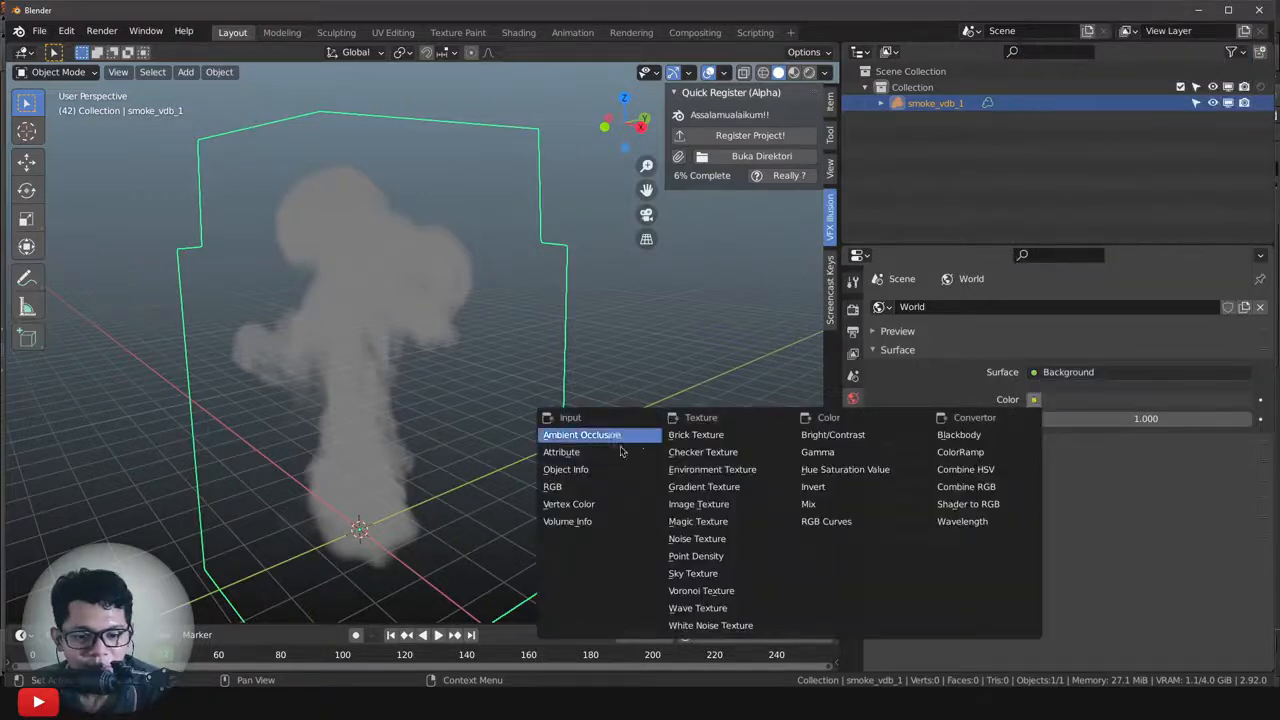
pyautogui.click(705, 462)
pyautogui.click(1205, 421)
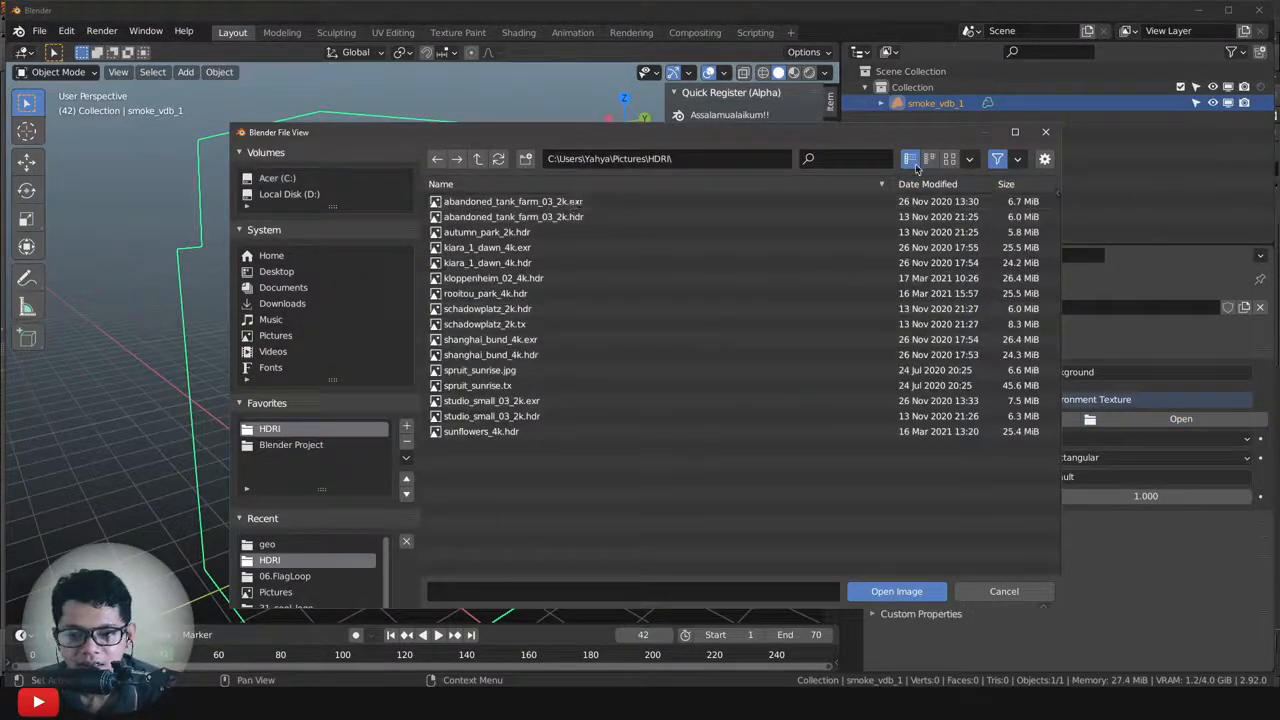
pyautogui.click(950, 159)
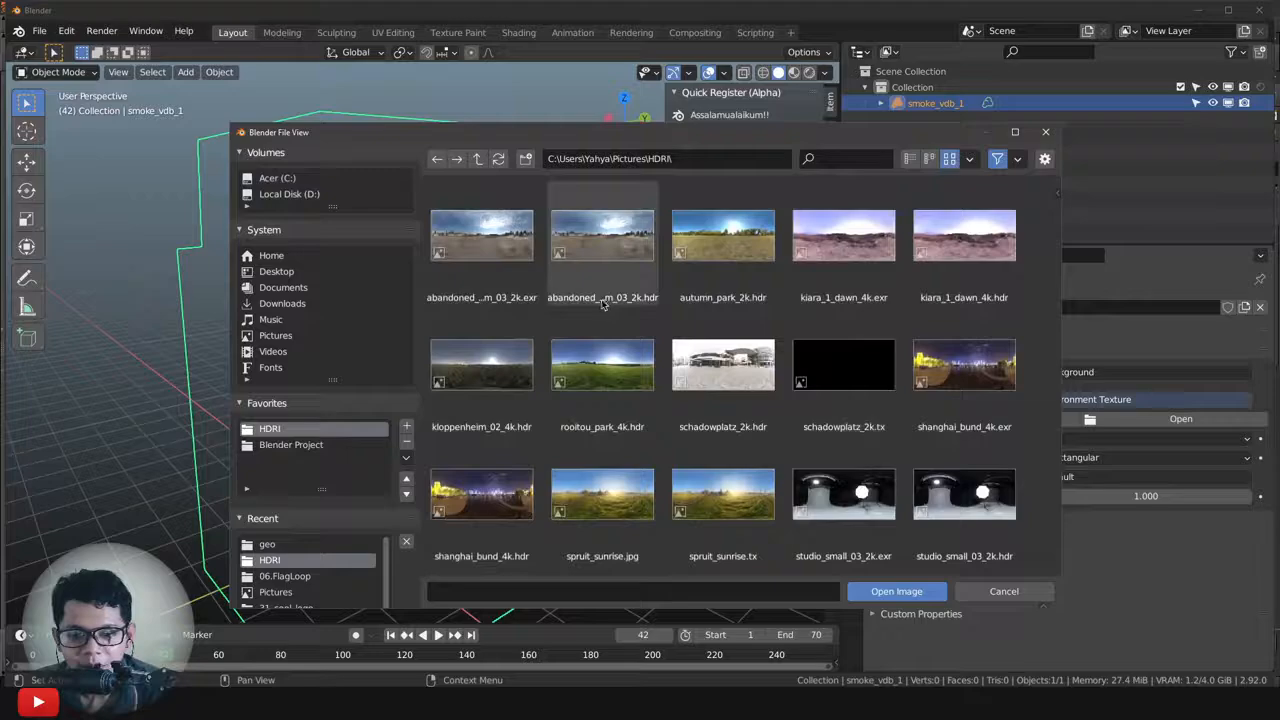
pyautogui.doubleClick(733, 237)
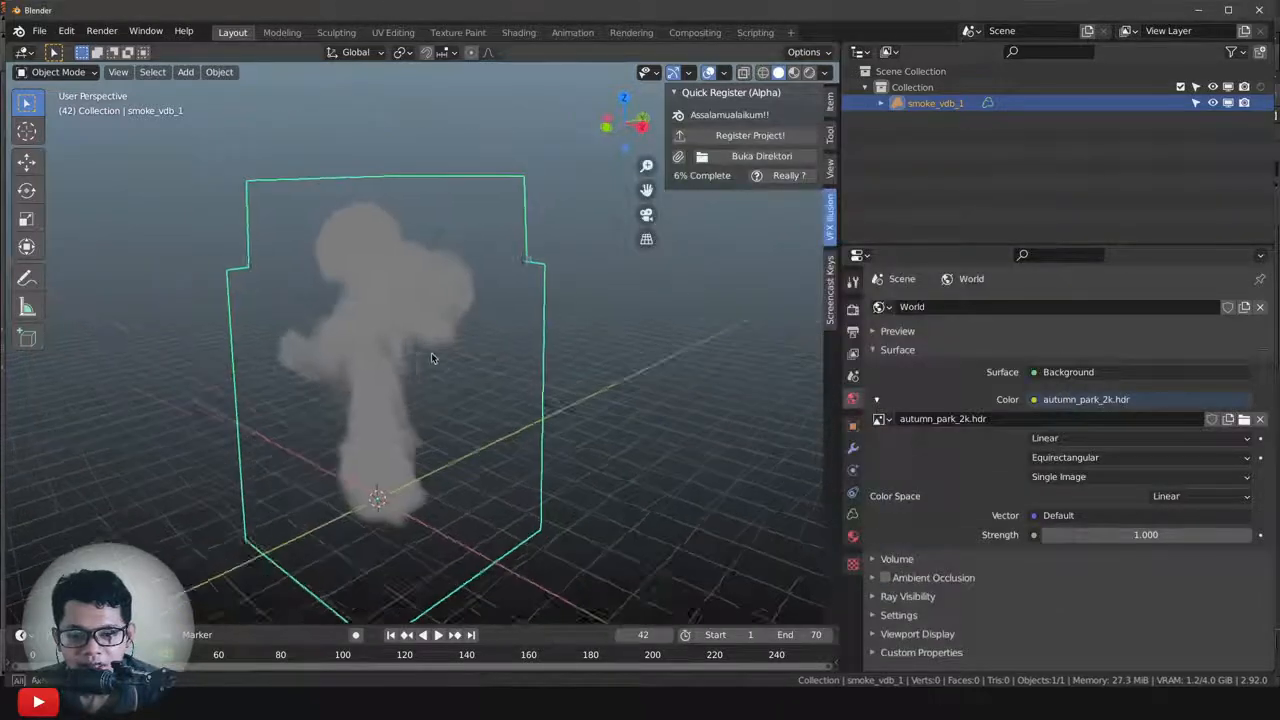
# Switch the viewport to Rendered shading and inspect the smoke against the HDRI background from several angles.
pyautogui.click(810, 75)
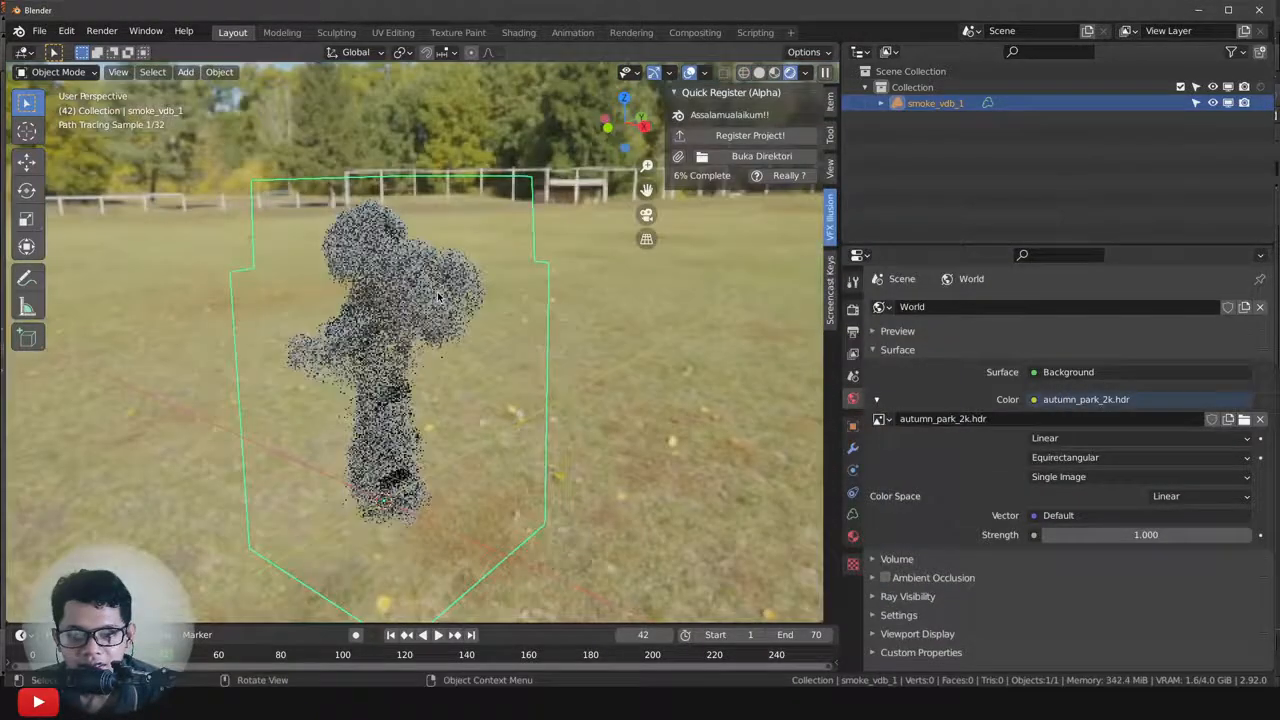
pyautogui.moveTo(491, 326); pyautogui.dragTo(590, 320, button='middle')
pyautogui.keyDown('alt'); pyautogui.moveTo(505, 490); pyautogui.dragTo(592, 462); pyautogui.keyUp('alt')
pyautogui.scroll(5, 590, 250)
pyautogui.keyDown('alt'); pyautogui.keyDown('shift'); pyautogui.moveTo(655, 165); pyautogui.dragTo(789, 294); pyautogui.keyUp('shift'); pyautogui.keyUp('alt')
pyautogui.scroll(-3, 449, 280)
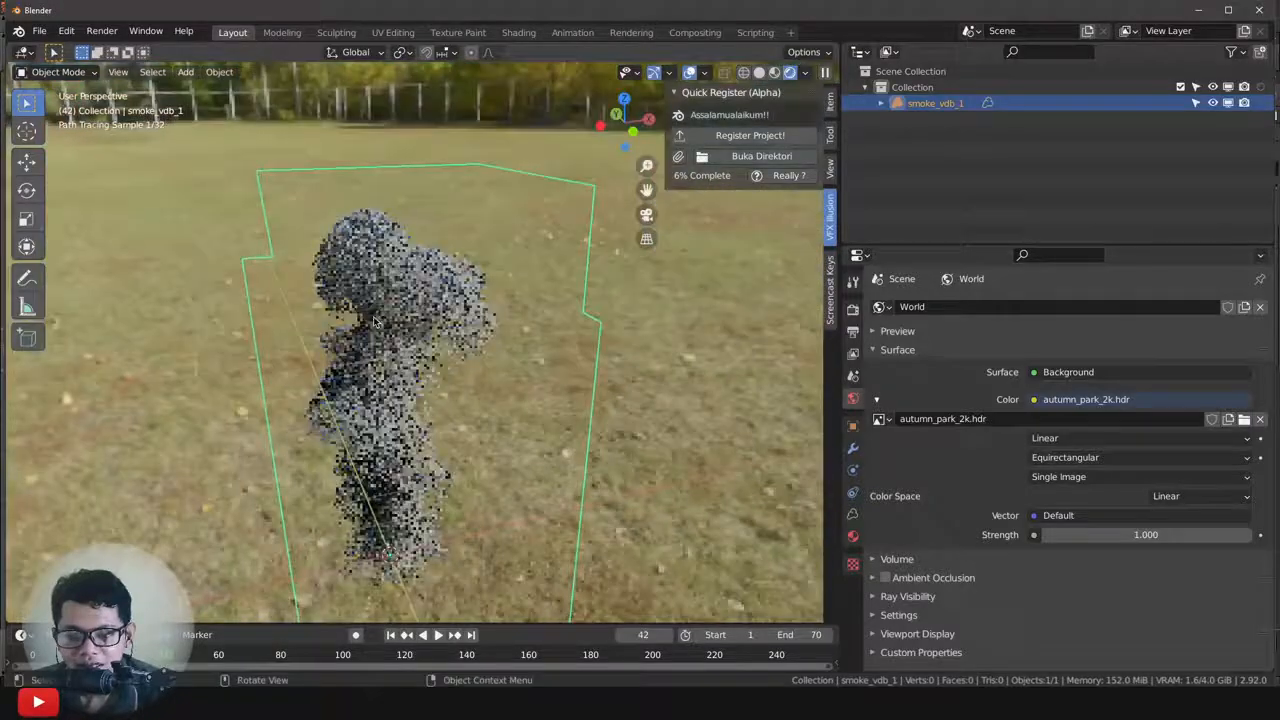
# Add a new material to smoke_vdb_1 and expand its Principled Volume settings.
pyautogui.click(852, 513)
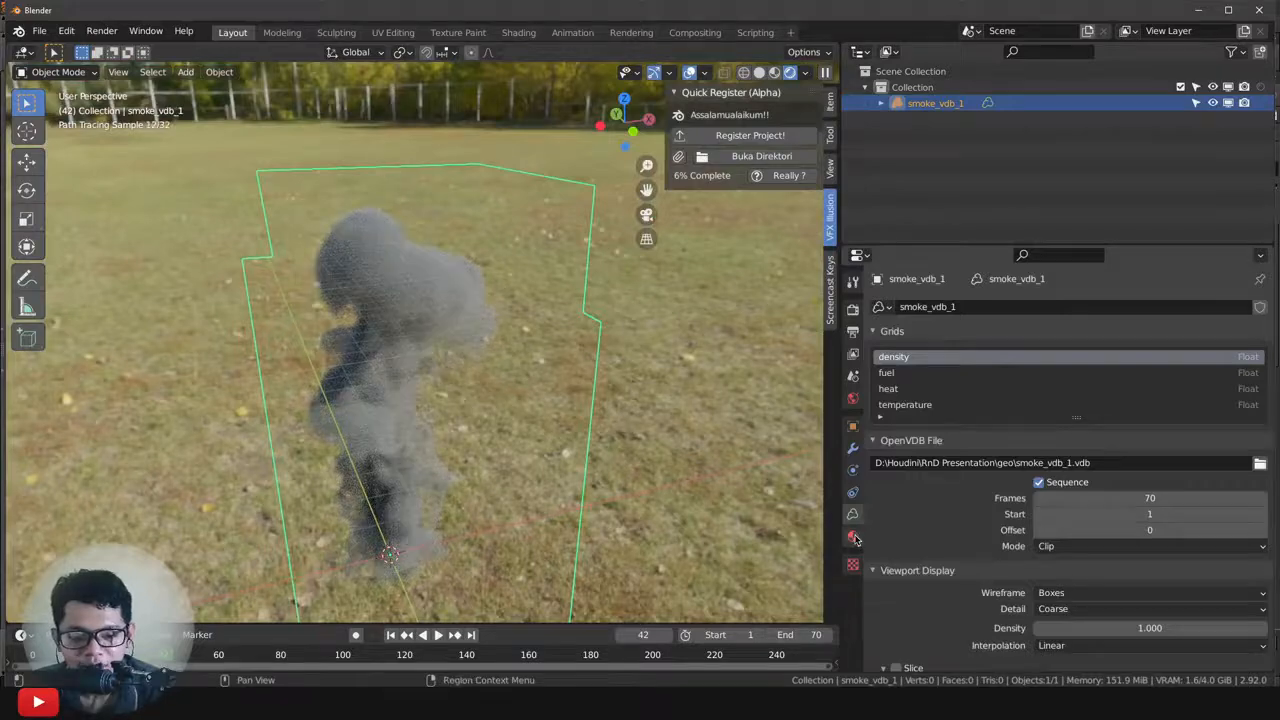
pyautogui.click(853, 537)
pyautogui.click(976, 364)
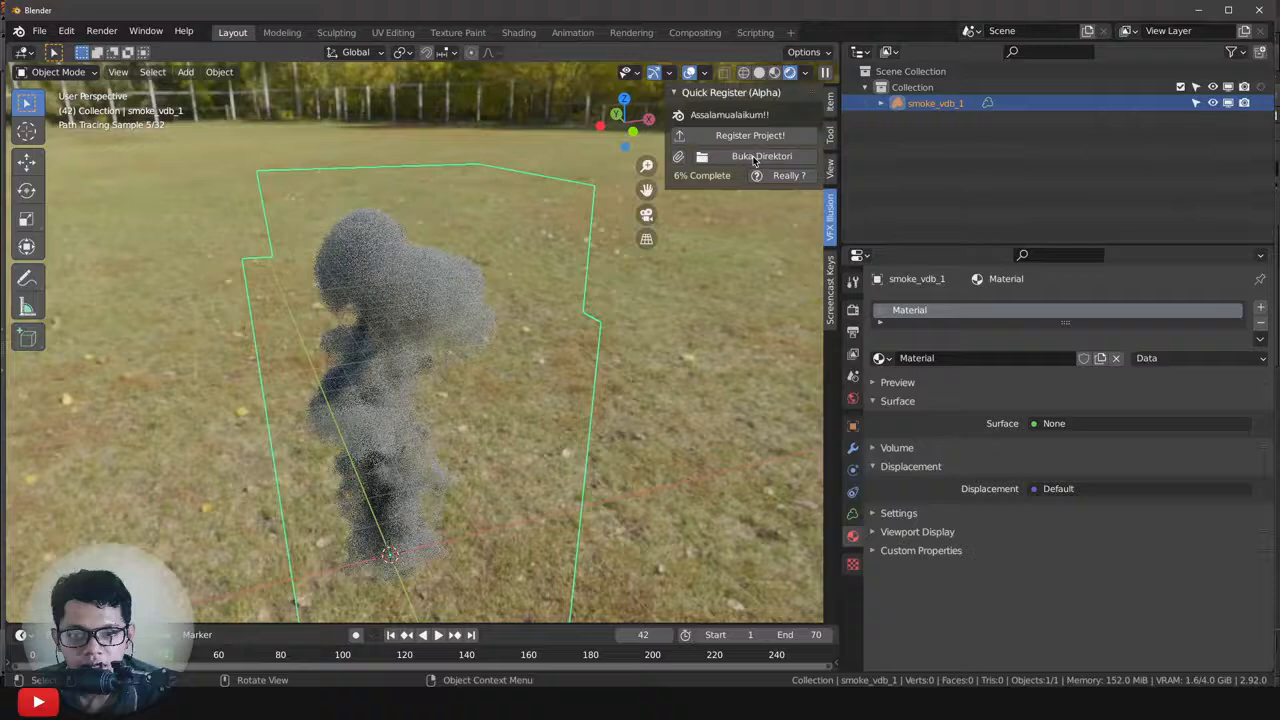
pyautogui.click(889, 449)
pyautogui.scroll(-5, 1000, 450)
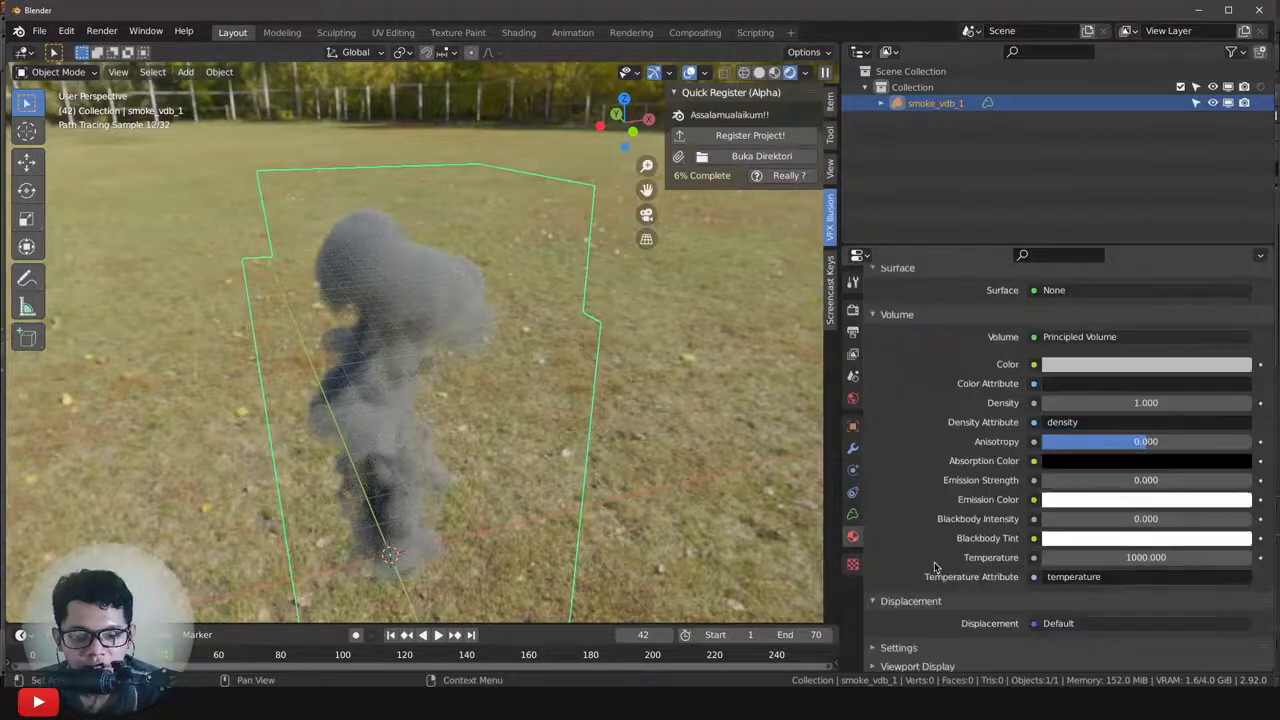
# Raise the Principled Volume density to 179.8 and inspect the thicker smoke in the rendered viewport.
pyautogui.scroll(1, 1117, 472)
pyautogui.moveTo(1130, 410); pyautogui.dragTo(1240, 410)
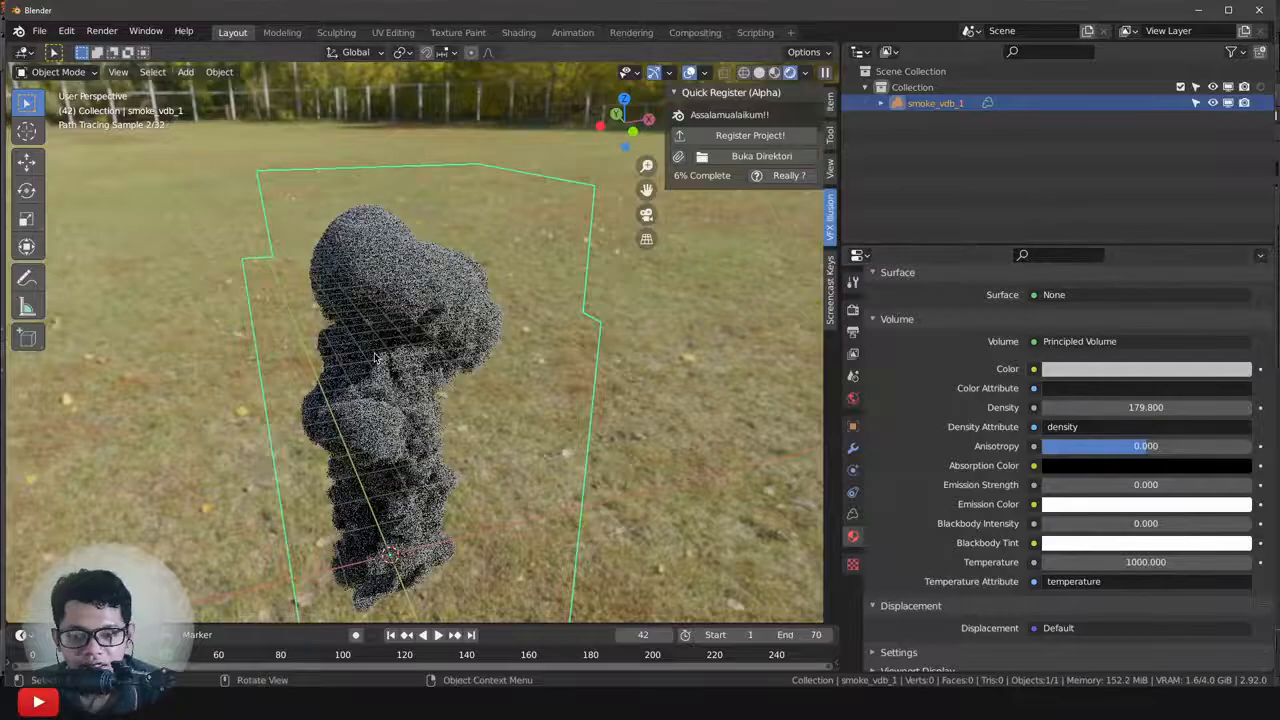
pyautogui.scroll(4, 488, 384)
pyautogui.moveTo(488, 384); pyautogui.dragTo(525, 373, button='middle')
pyautogui.scroll(-5, 472, 320)
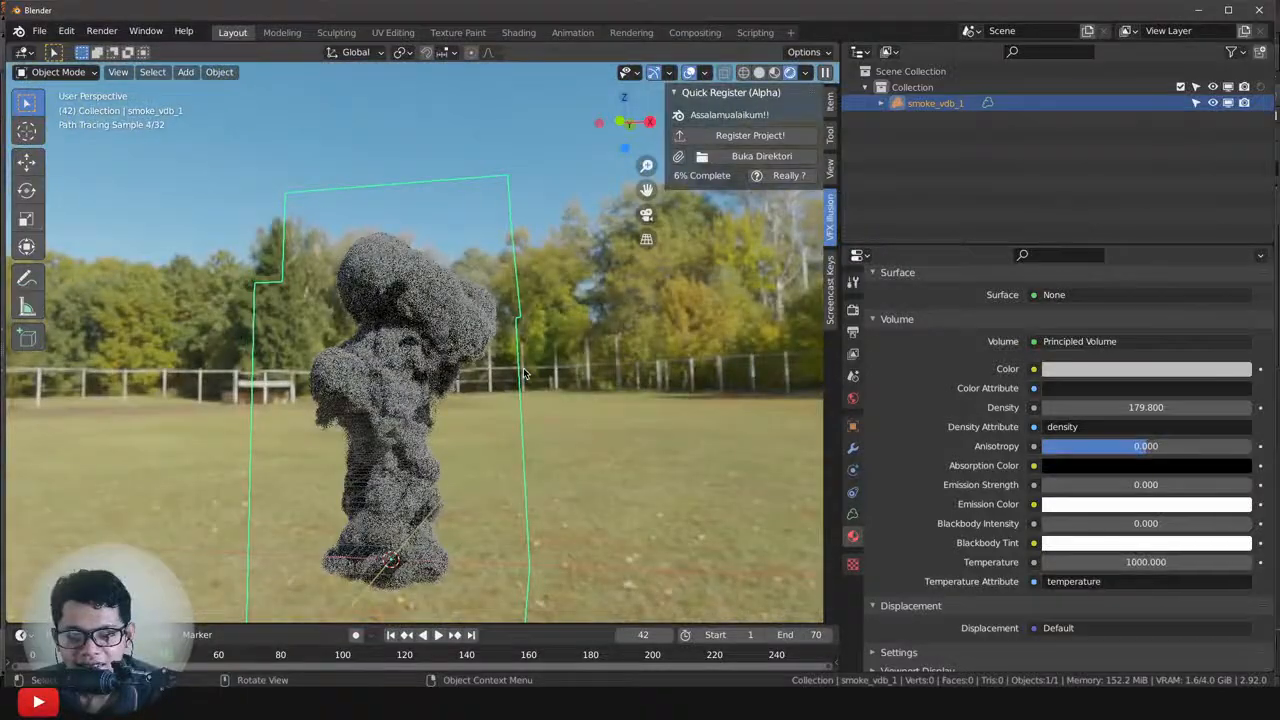
# Play back the smoke animation from an early frame and inspect the dense smoke up close from several angles.
pyautogui.moveTo(150, 655); pyautogui.dragTo(52, 655)
pyautogui.press('space')
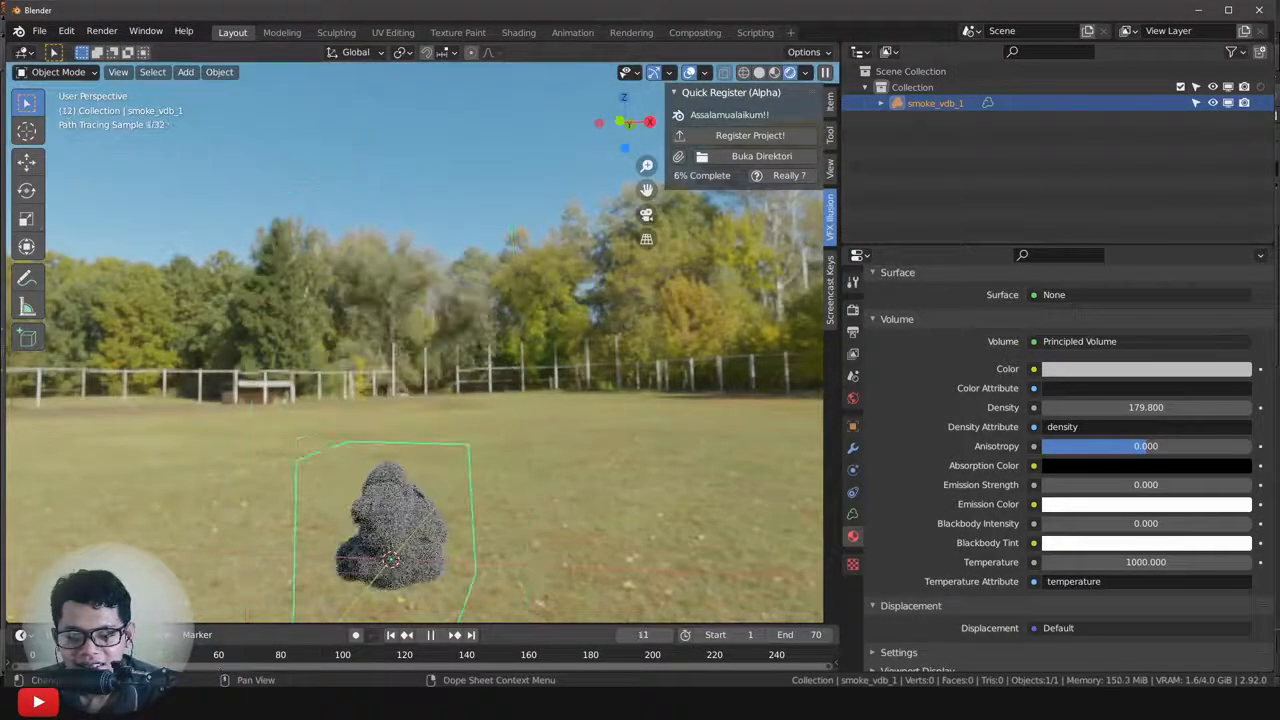
pyautogui.press('space')
pyautogui.keyDown('alt'); pyautogui.scroll(5, 262, 509); pyautogui.keyUp('alt')
pyautogui.moveTo(505, 335)
pyautogui.mouseDown(button='middle')
pyautogui.moveTo(450, 332)
pyautogui.moveTo(465, 355)
pyautogui.mouseUp(button='middle')
pyautogui.scroll(5, 450, 332)
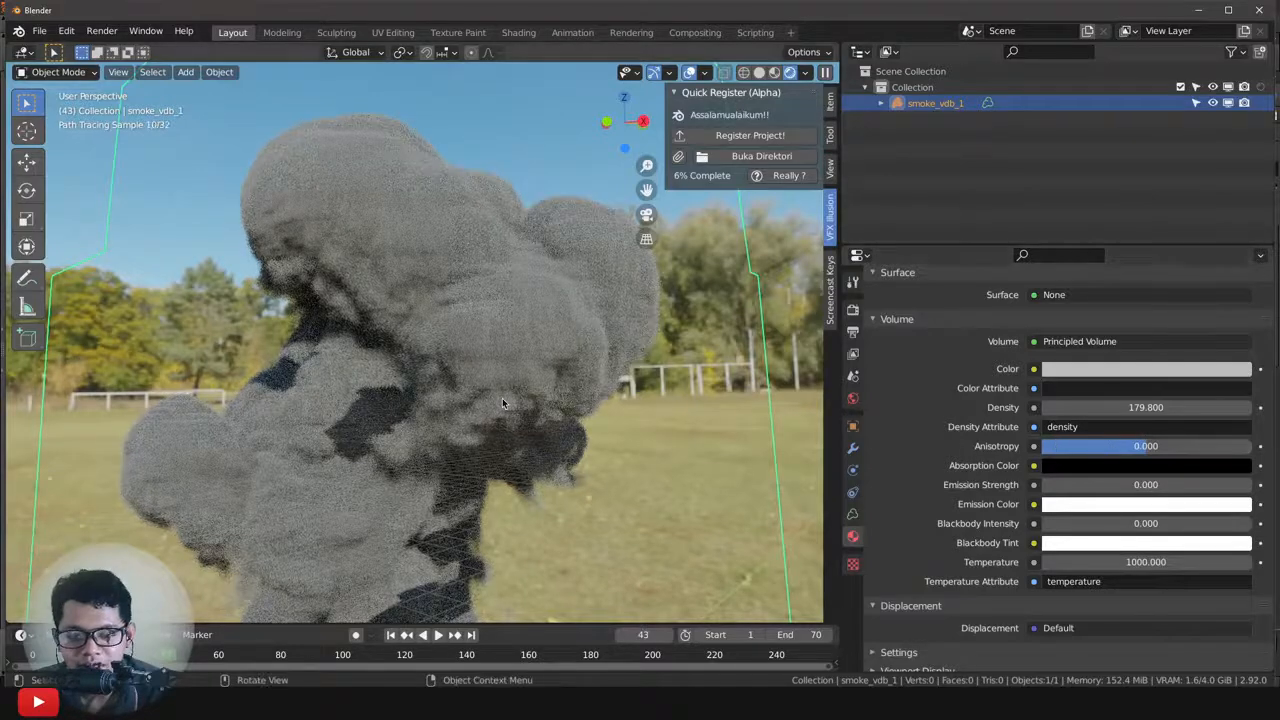
pyautogui.scroll(-3, 502, 403)
pyautogui.moveTo(510, 425); pyautogui.dragTo(515, 480, button='middle')
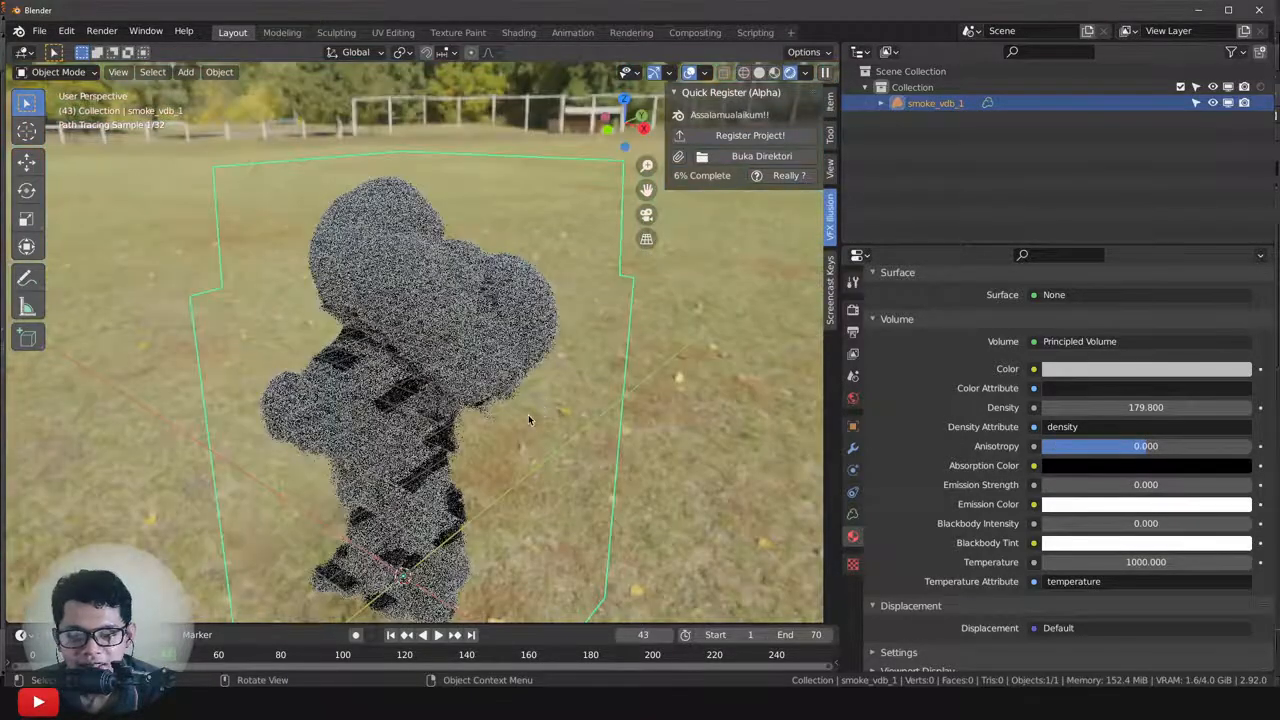
pyautogui.press('space')
pyautogui.press('space')
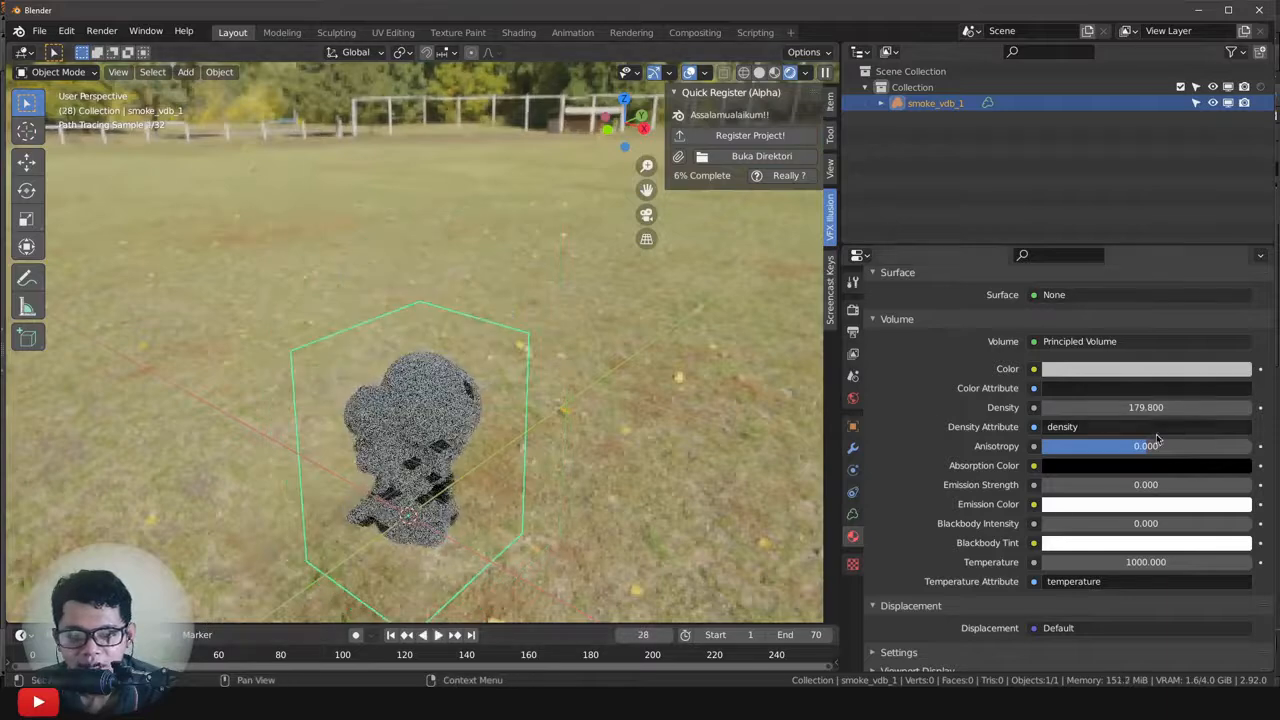
# Try lower Principled Volume density values of 50 and 5 on the smoke material.
pyautogui.moveTo(1146, 407); pyautogui.dragTo(1100, 407)
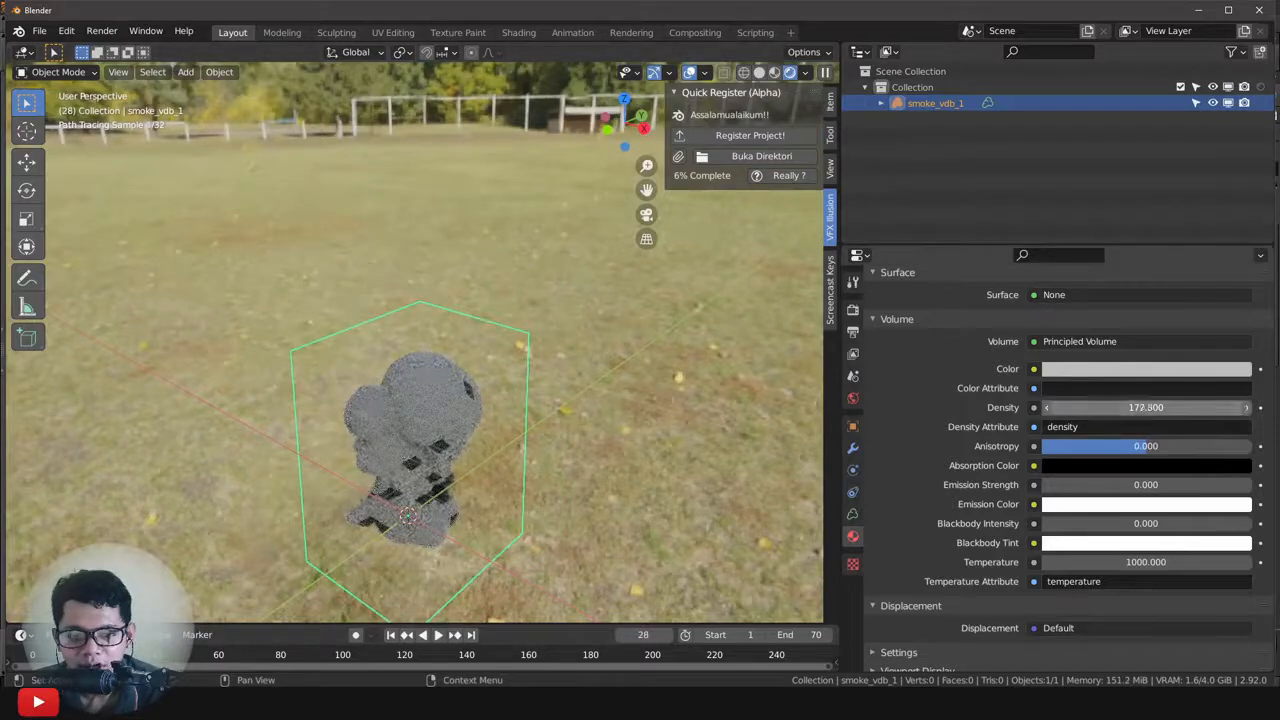
pyautogui.click(1157, 412)
pyautogui.write('8')
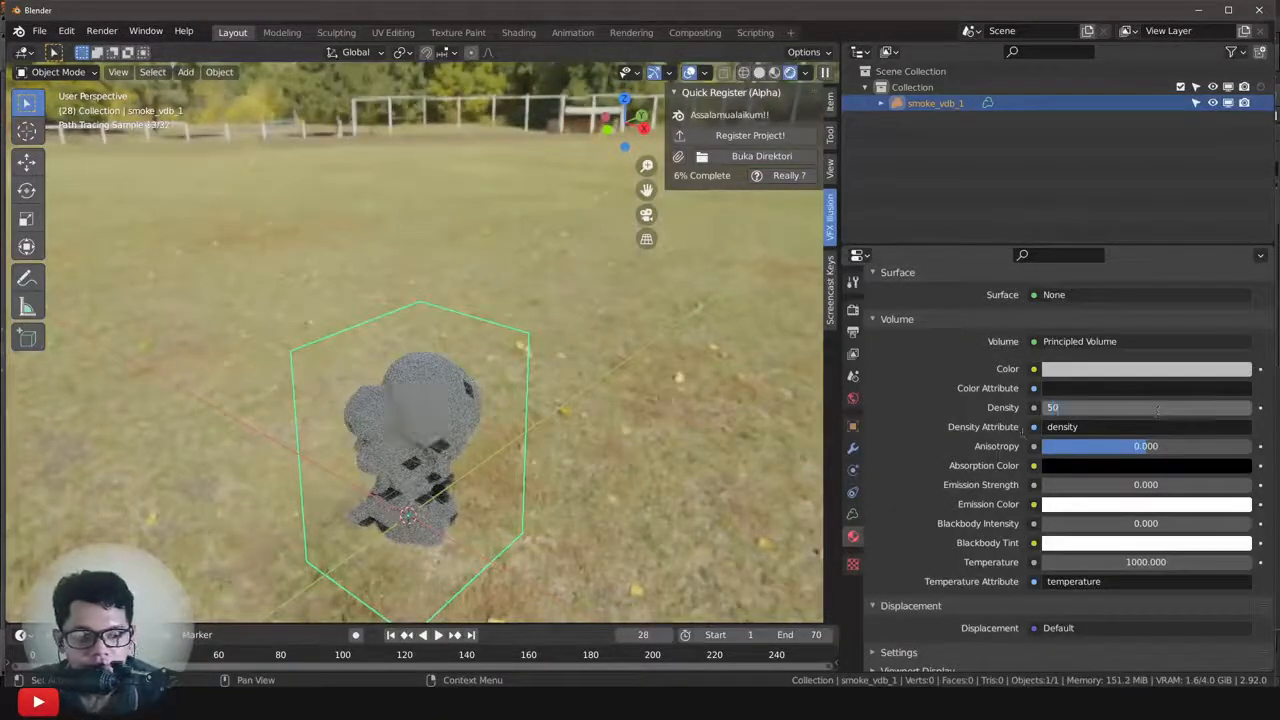
pyautogui.press('Return')
pyautogui.click(1224, 407)
pyautogui.write('5')
pyautogui.press('Return')
pyautogui.moveTo(420, 480); pyautogui.dragTo(510, 420, button='middle')
# Set the Principled Volume density to 1 and inspect the smoke against the HDRI background.
pyautogui.moveTo(1146, 407); pyautogui.dragTo(1040, 407)
pyautogui.moveTo(508, 388); pyautogui.dragTo(555, 300, button='middle')
pyautogui.scroll(4, 541, 263)
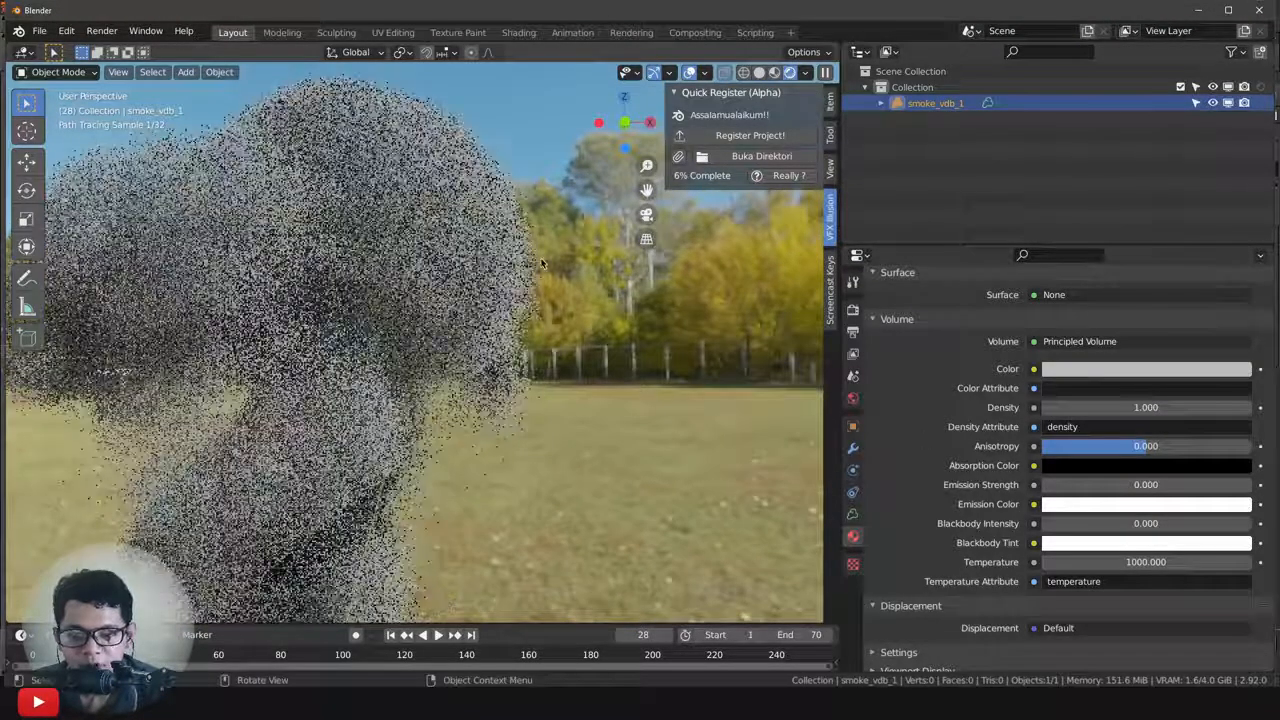
pyautogui.moveTo(640, 332); pyautogui.dragTo(560, 420, button='middle')
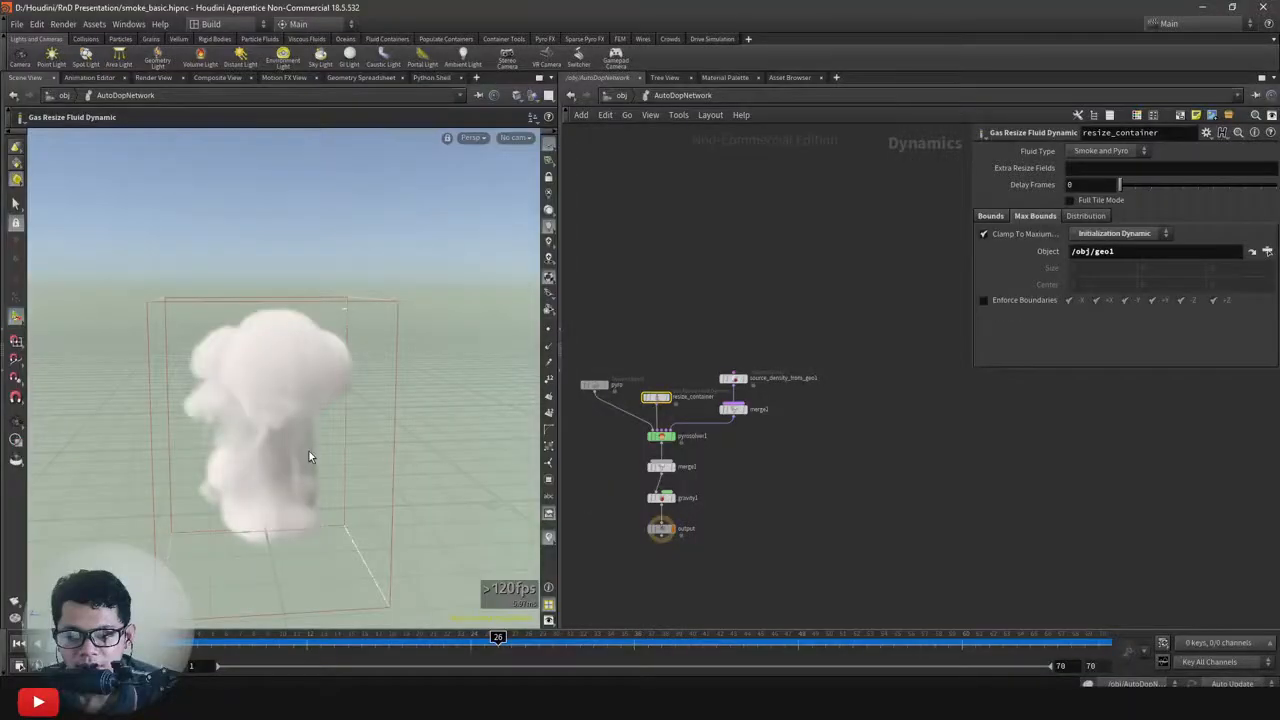
pyautogui.moveTo(309, 456); pyautogui.dragTo(391, 492)
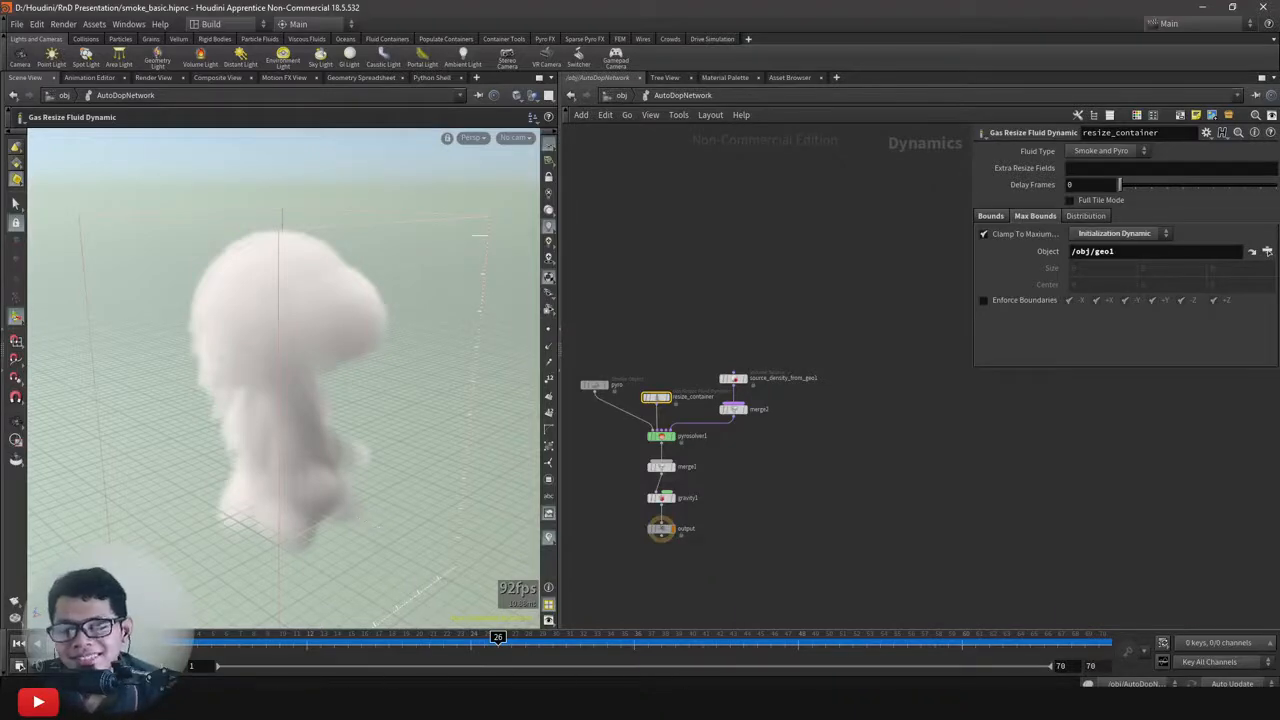
pyautogui.hotkey('alt', 'Tab')
pyautogui.click(1118, 500)
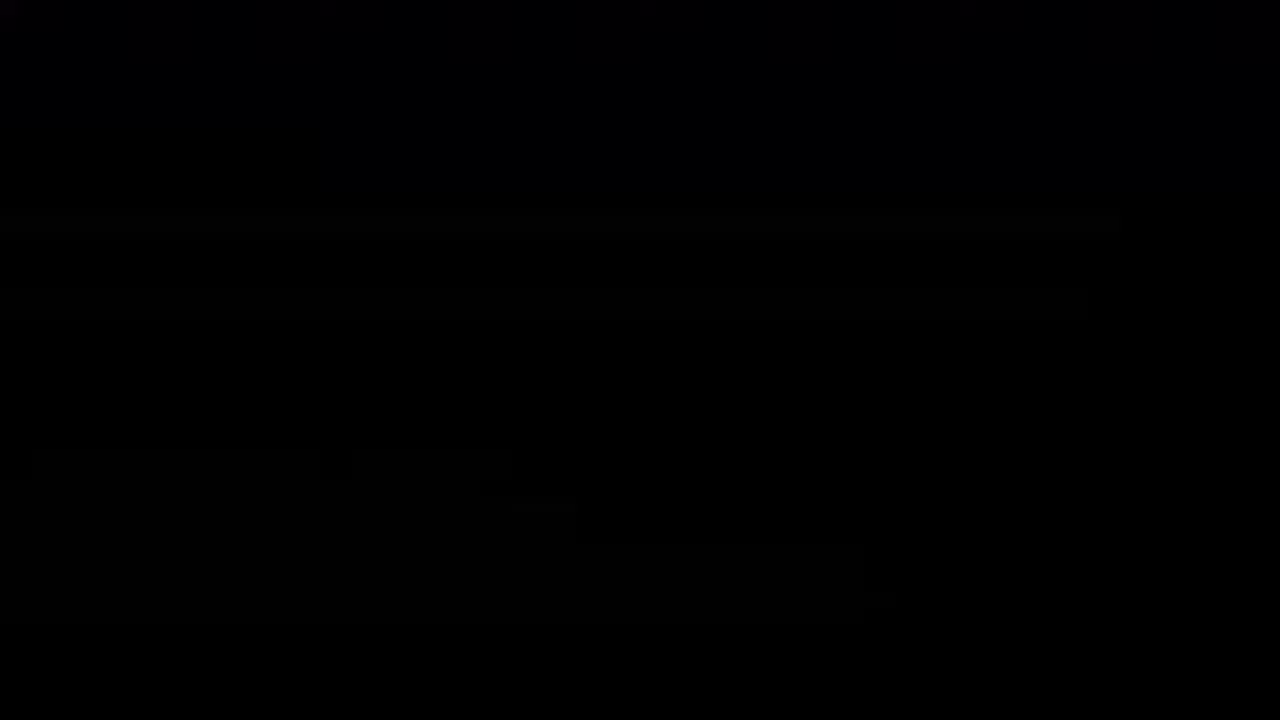